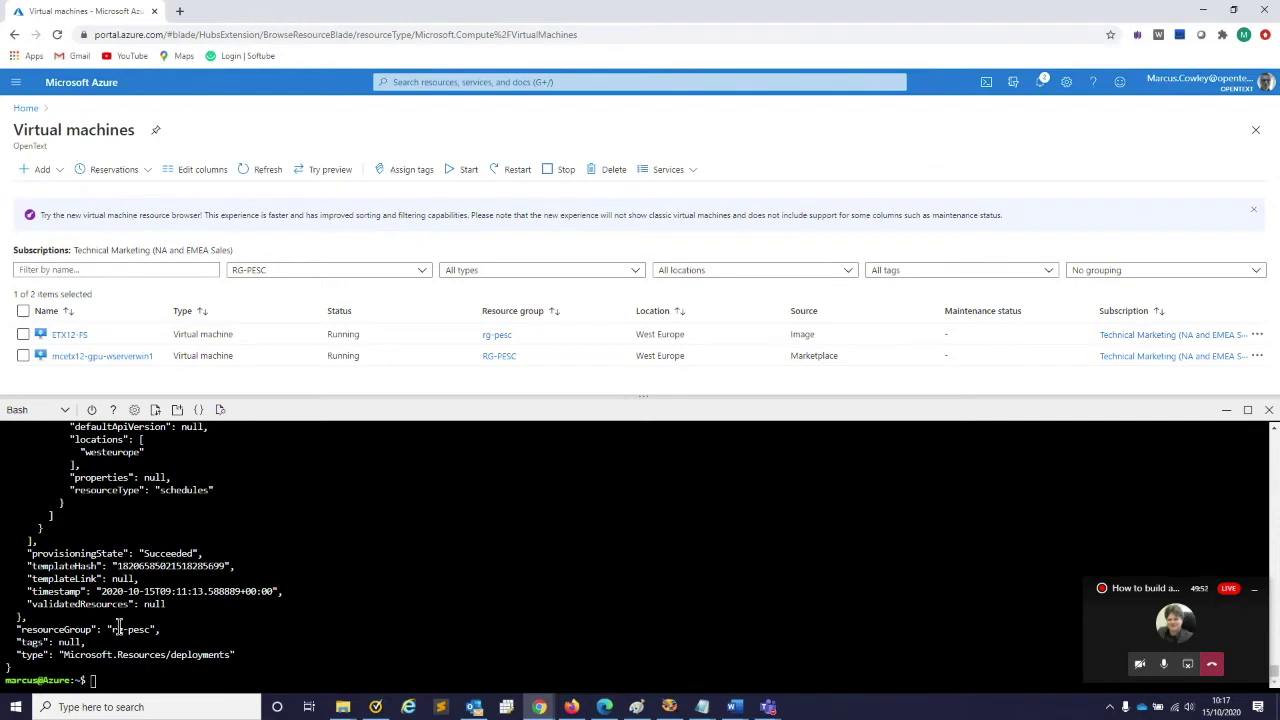
- Shrink the Cloud Shell pane, refresh the RG-PESC virtual machine list, and enlarge the shell pane again
left_click_drag(649, 396, 643, 566)
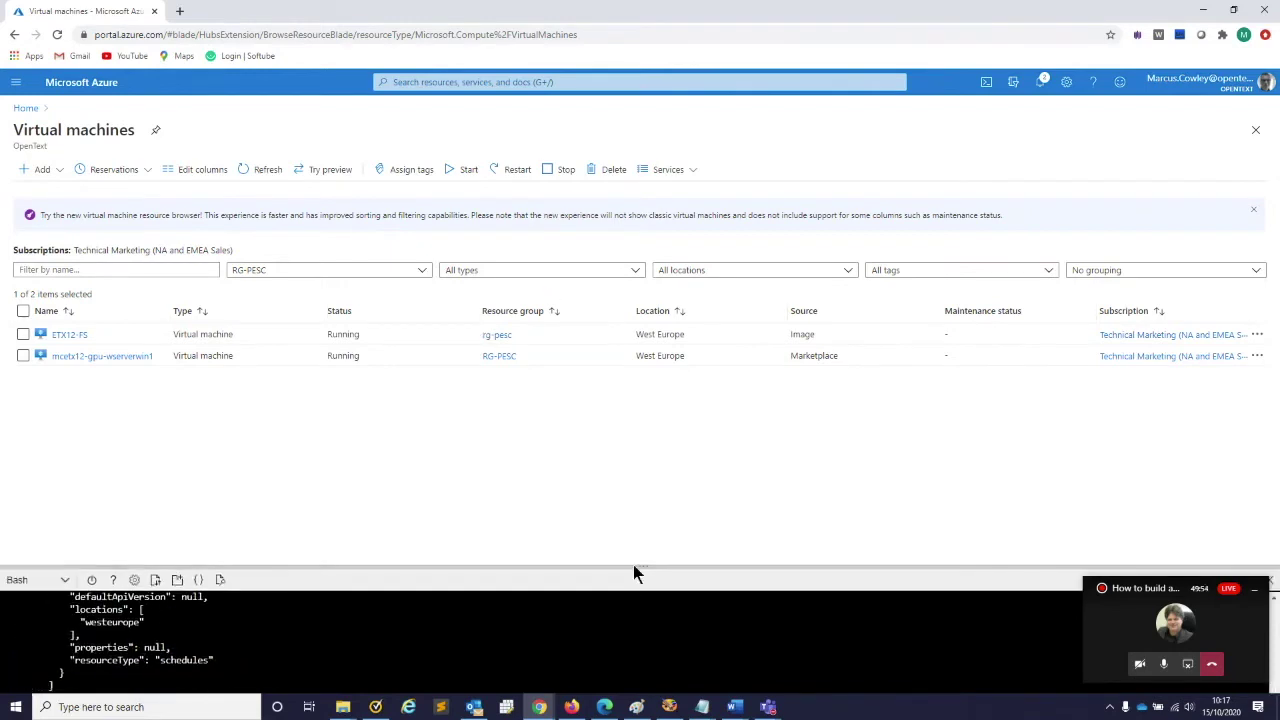
left_click(266, 170)
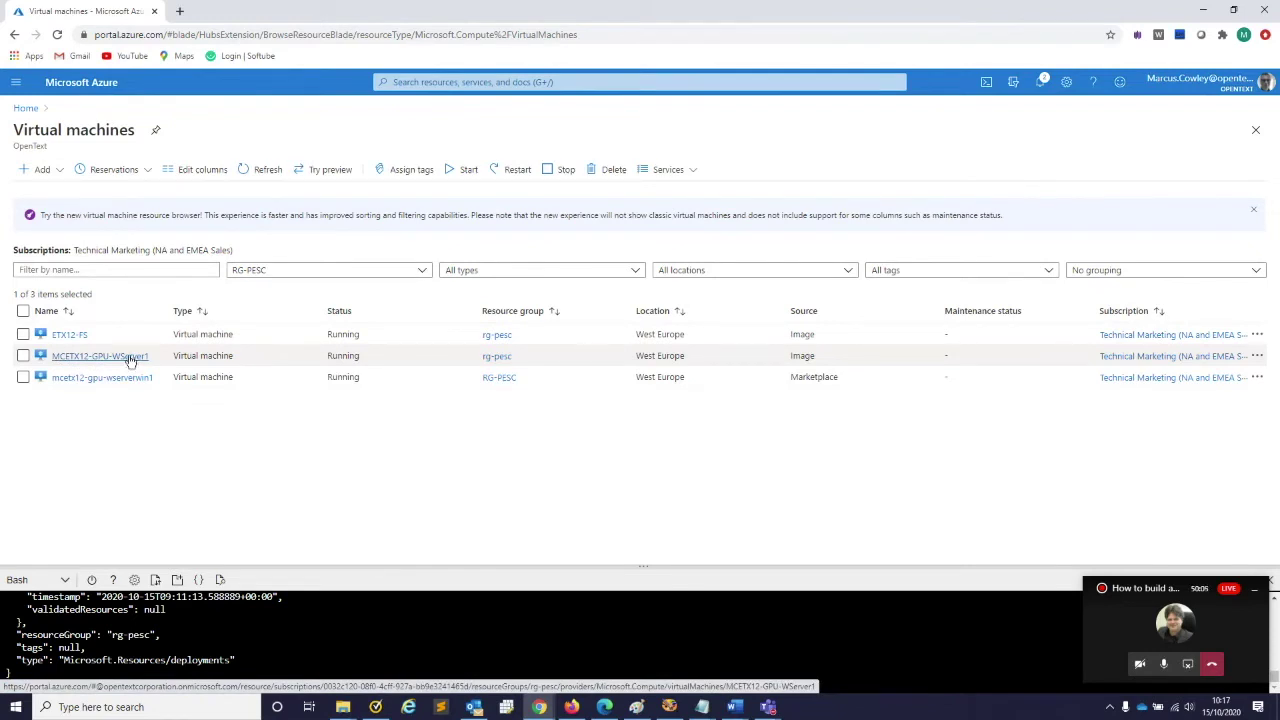
left_click_drag(643, 565, 646, 420)
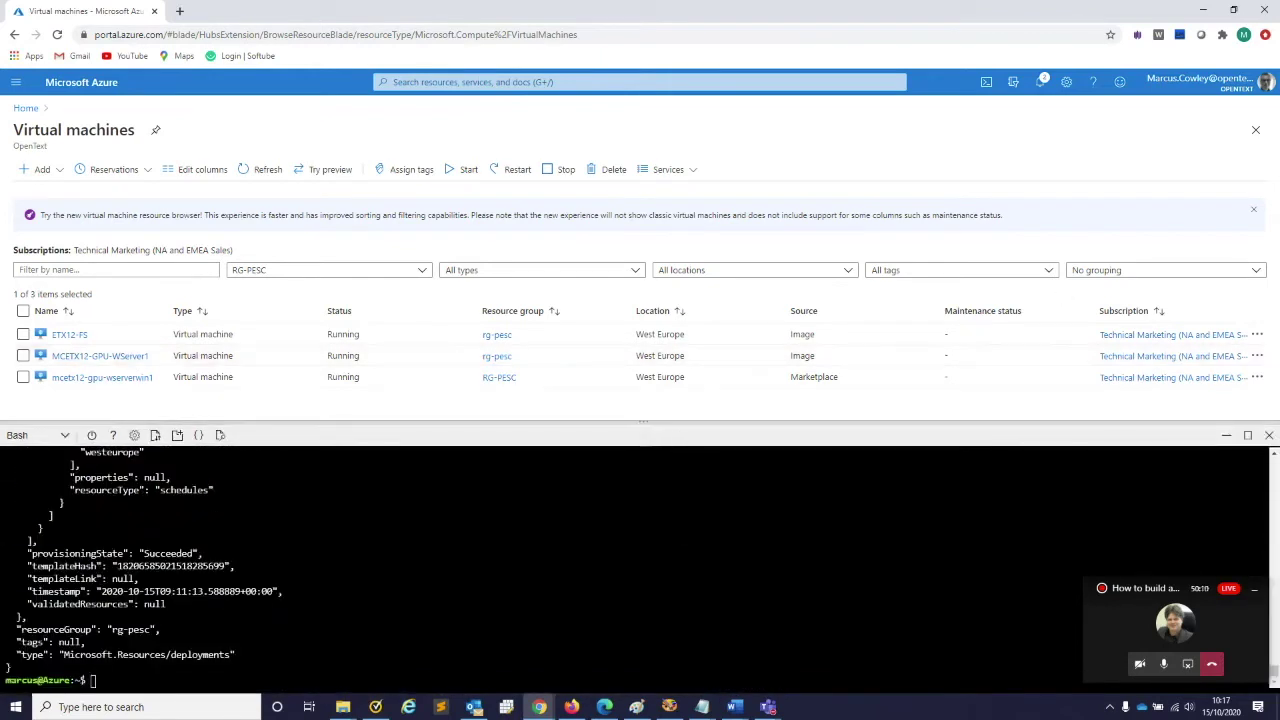
- Run the prepared az deployment group create command for MCETX12-GPU-WServer2 in rg-pesc, using image CentOS7-NV6, installation type Full and MCETX12-GPU-WServer1 as cluster to join
left_click(702, 707)
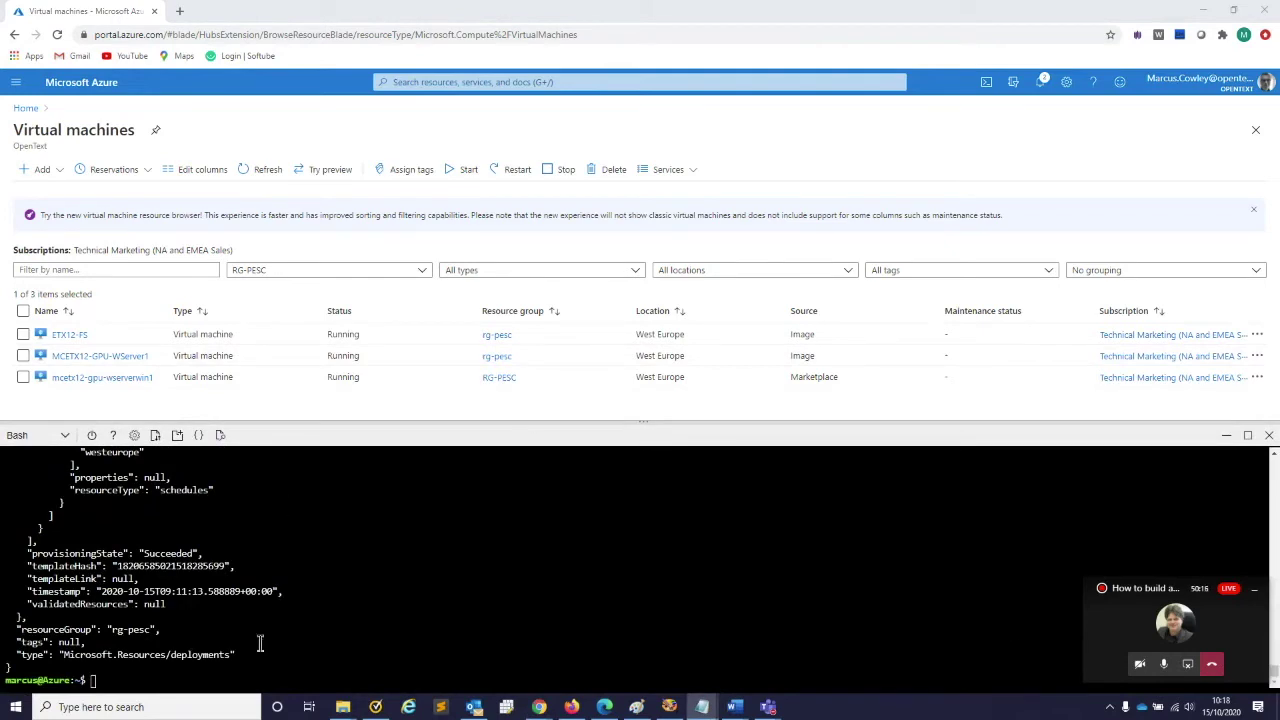
right_click(93, 674)
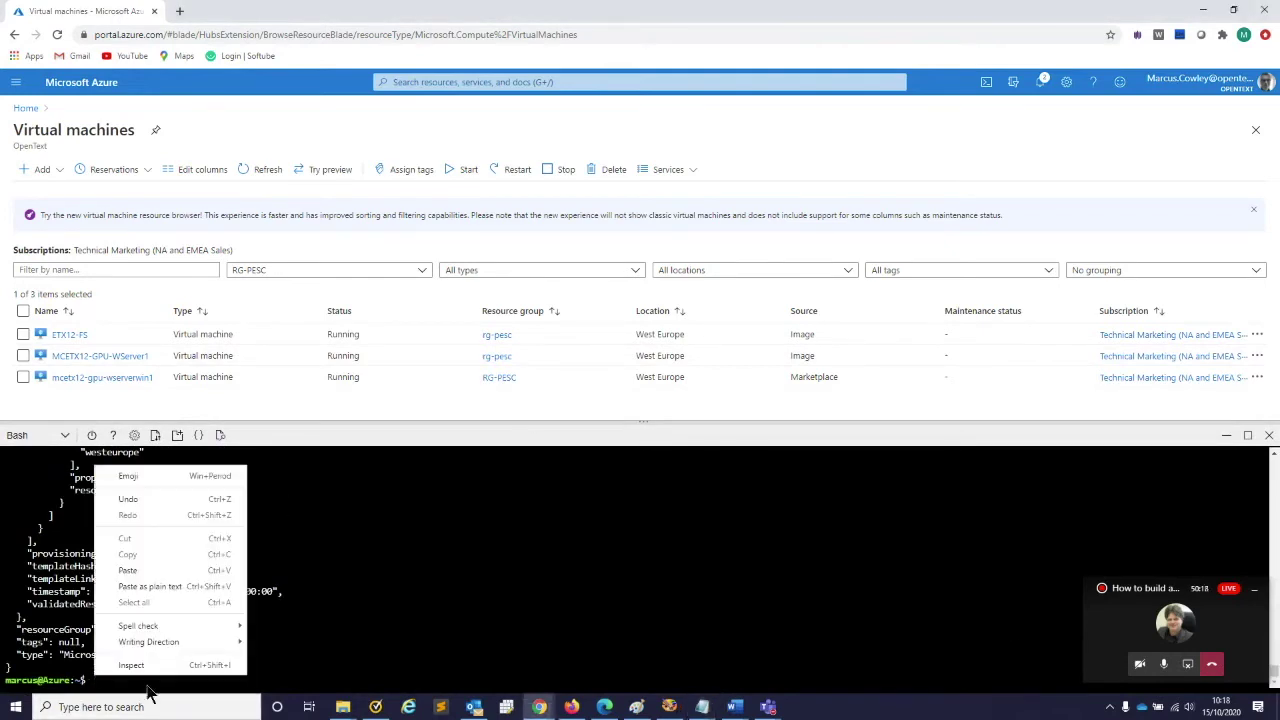
left_click(197, 577)
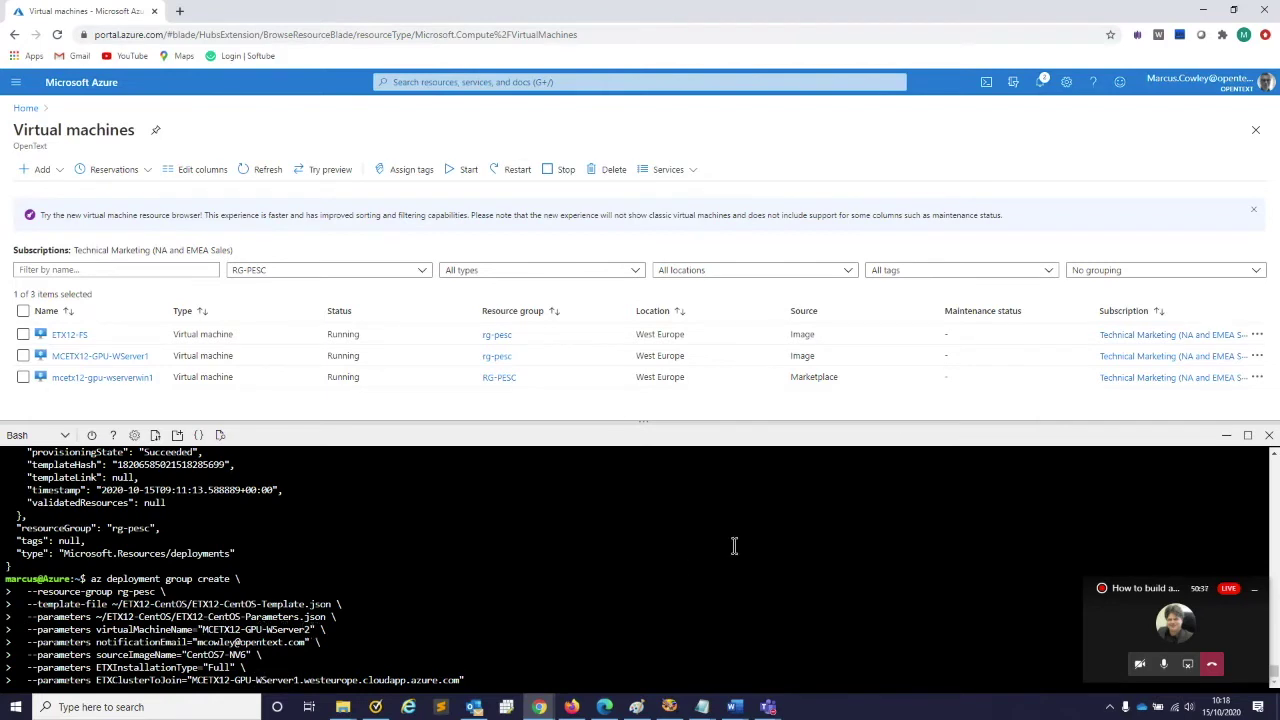
key("Return")
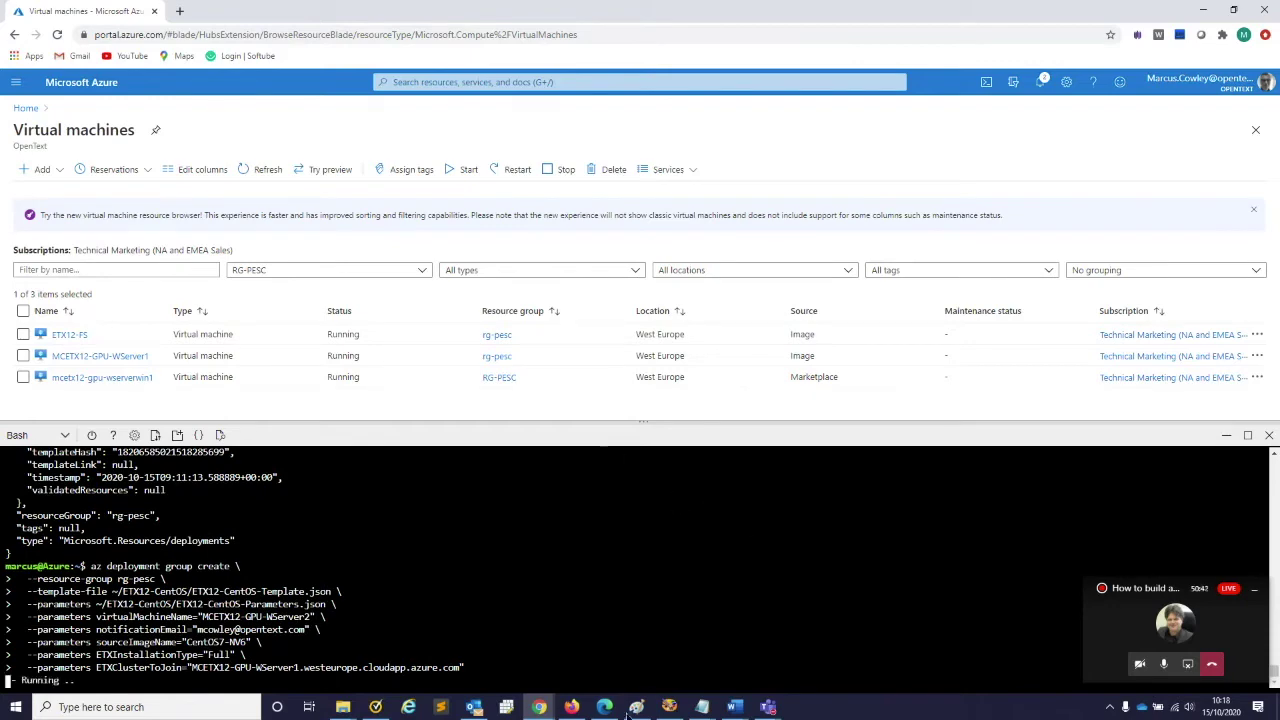
- Switch to Exceed TurboX Server Manager in Firefox, reload its sign-in page and sign in with the saved username and password
mouse_move(578, 711)
left_click(587, 668)
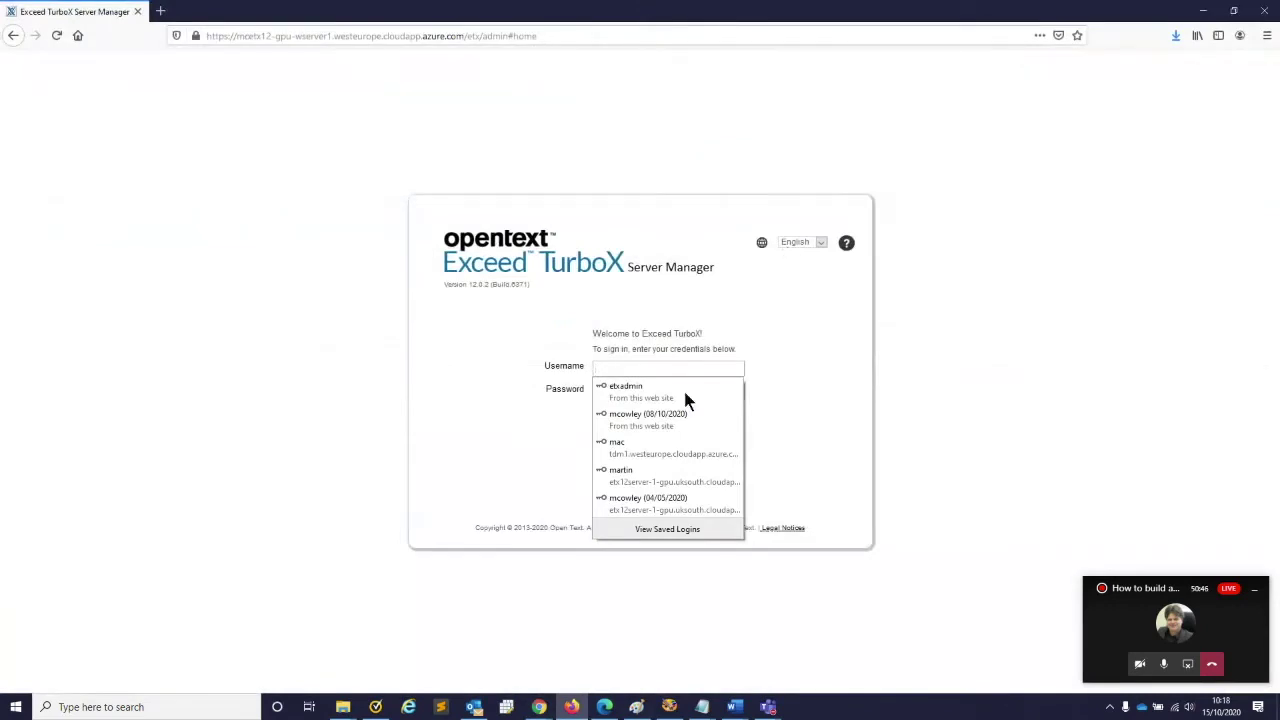
double_click(305, 35)
key("Return")
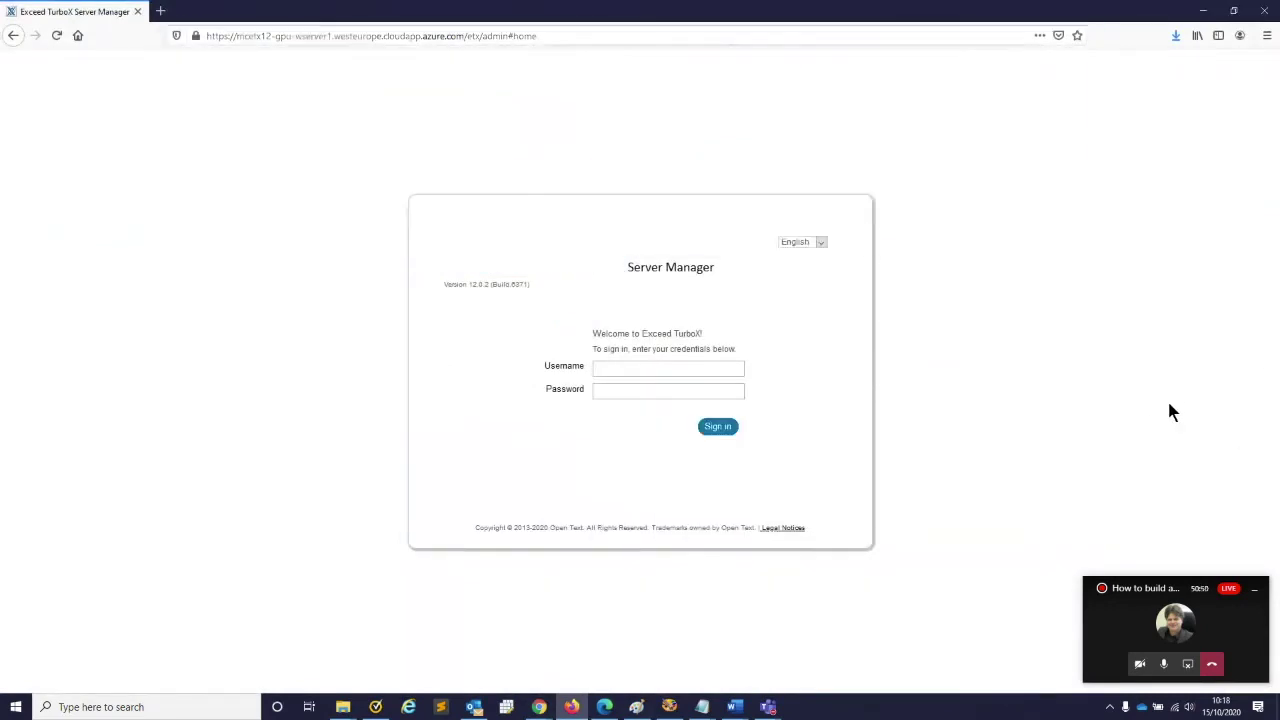
left_click(659, 368)
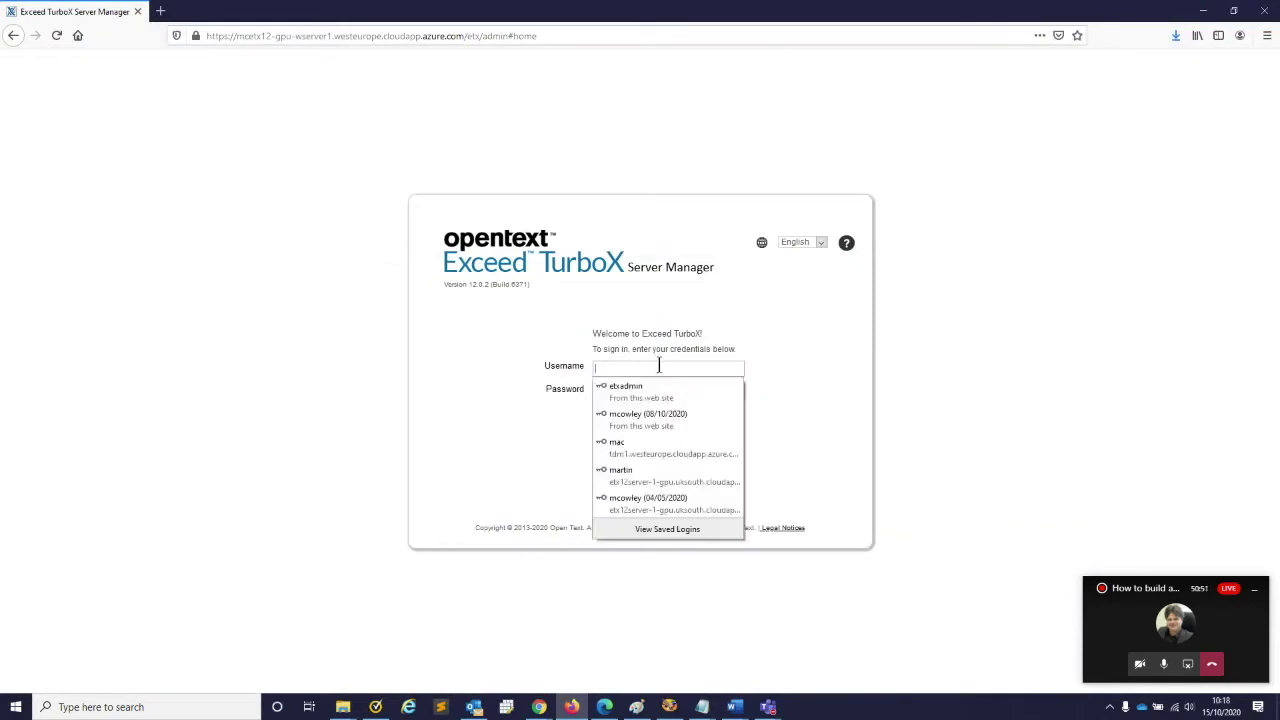
left_click(650, 418)
left_click(714, 430)
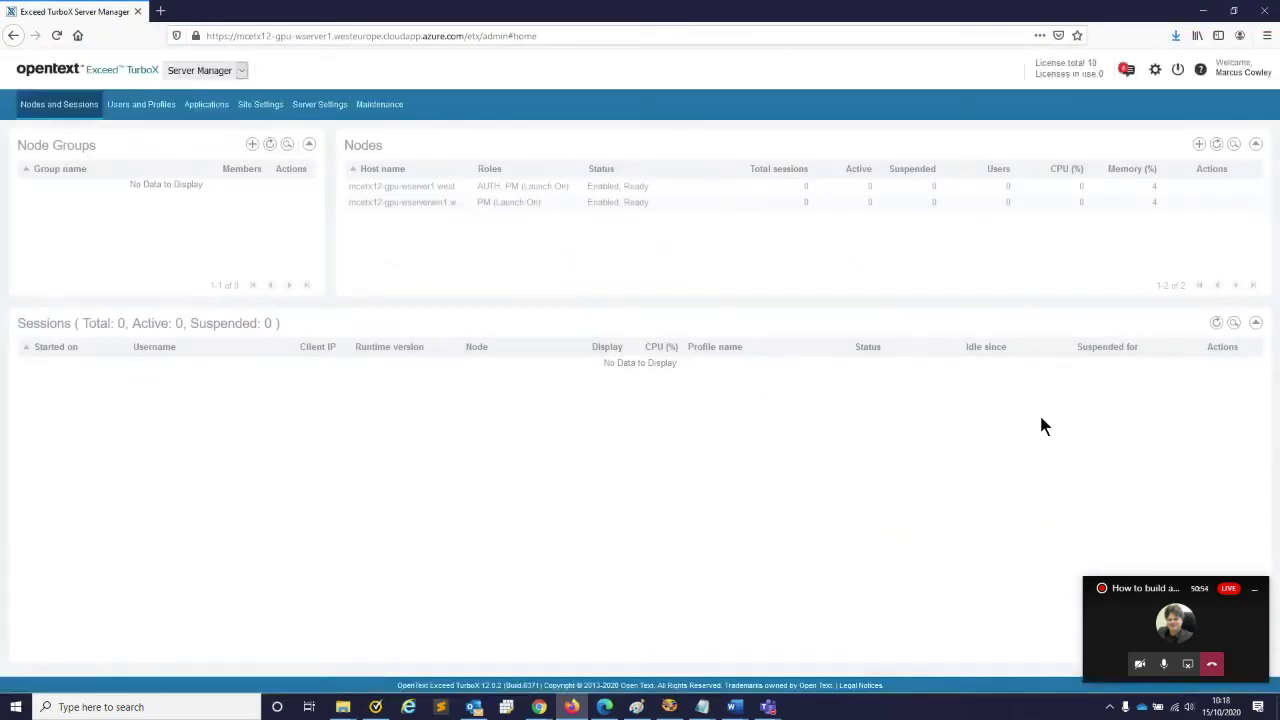
- Go to the Exceed TurboX Dashboard, launch the Xterm profile and move its terminal window clear of the profiles
left_click(195, 71)
left_click(190, 89)
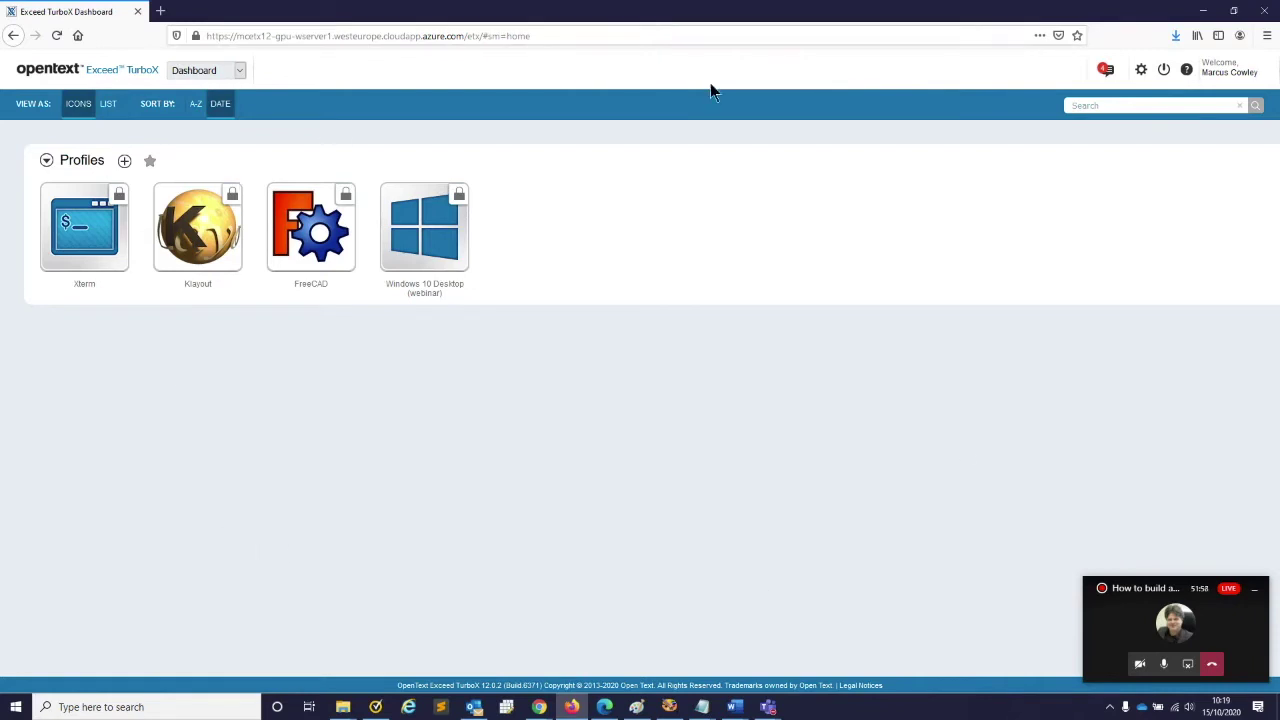
left_click(67, 230)
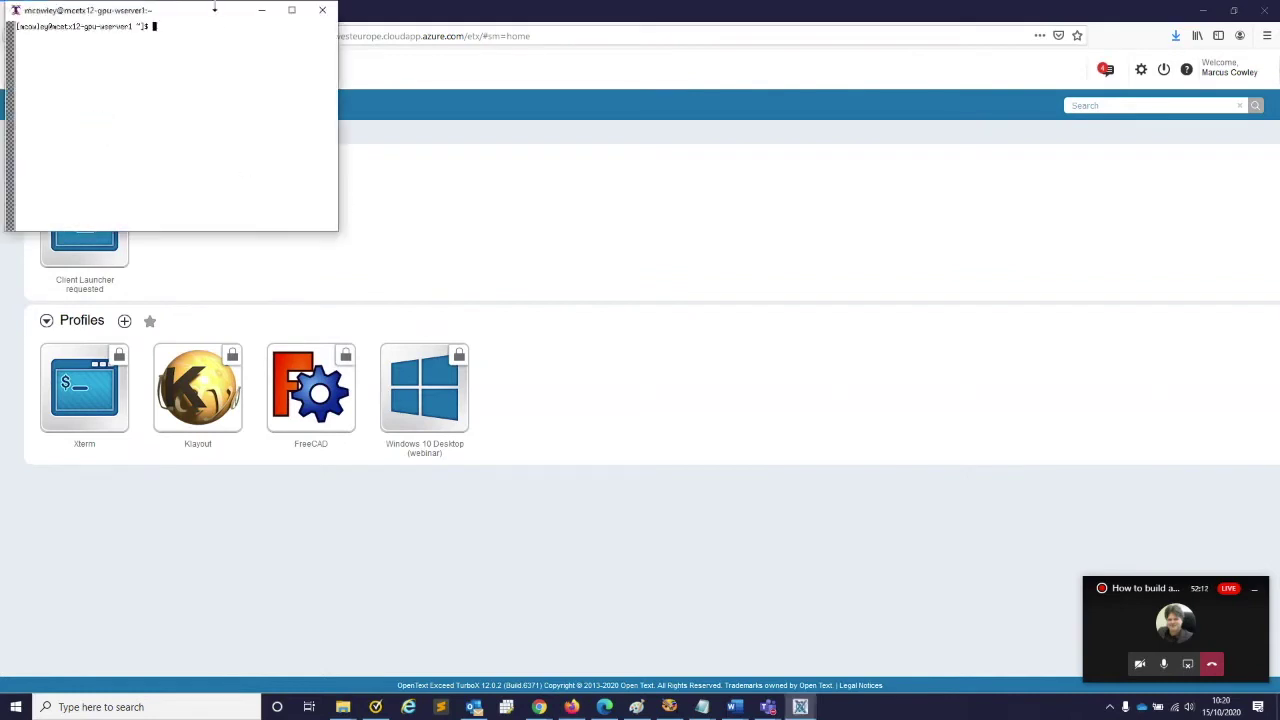
left_click_drag(211, 17, 1040, 188)
mouse_move(172, 386)
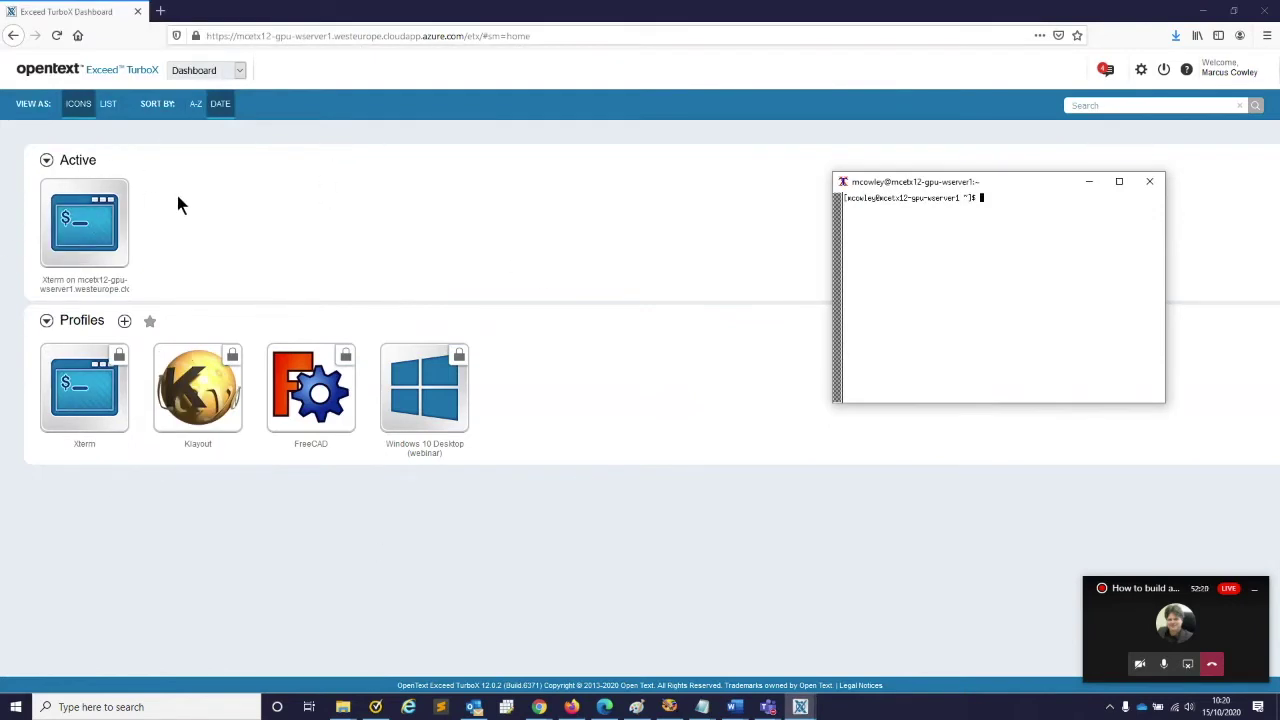
mouse_move(111, 432)
- Start a second terminal with xterm&, and arrange and enlarge both terminal windows side by side
left_click_drag(1023, 181, 320, 139)
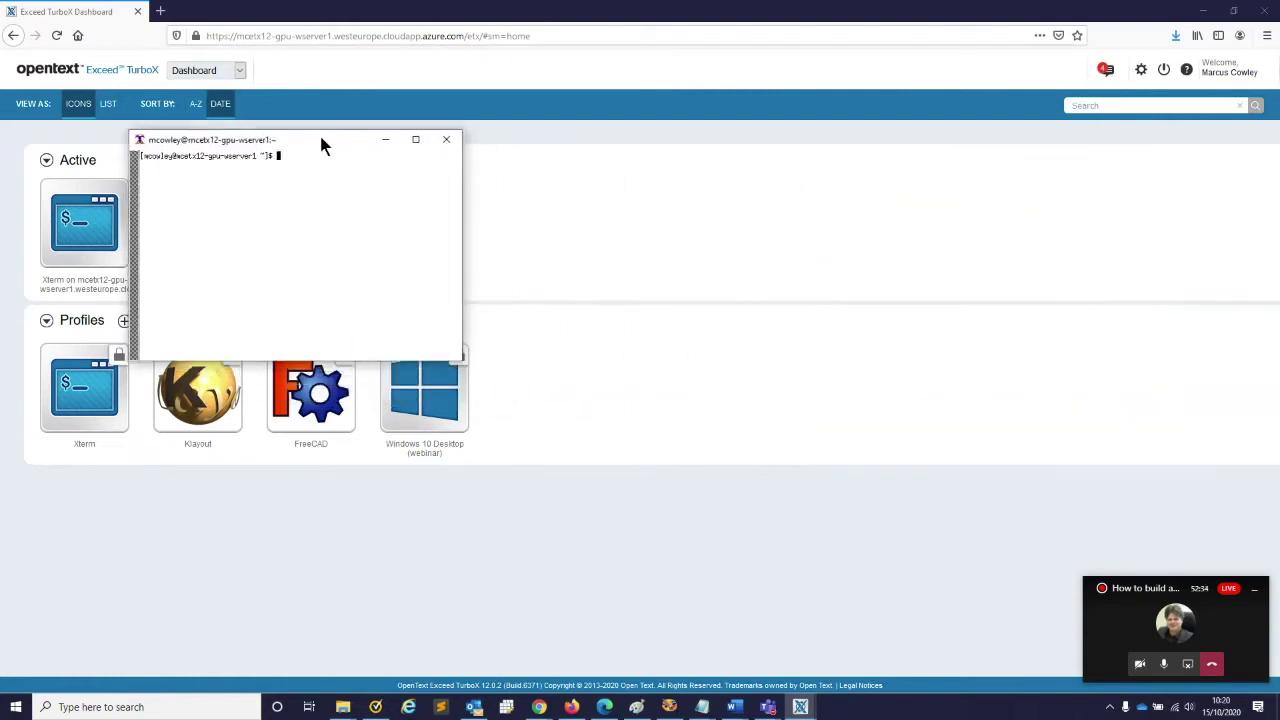
type("xterm&")
key("Return")
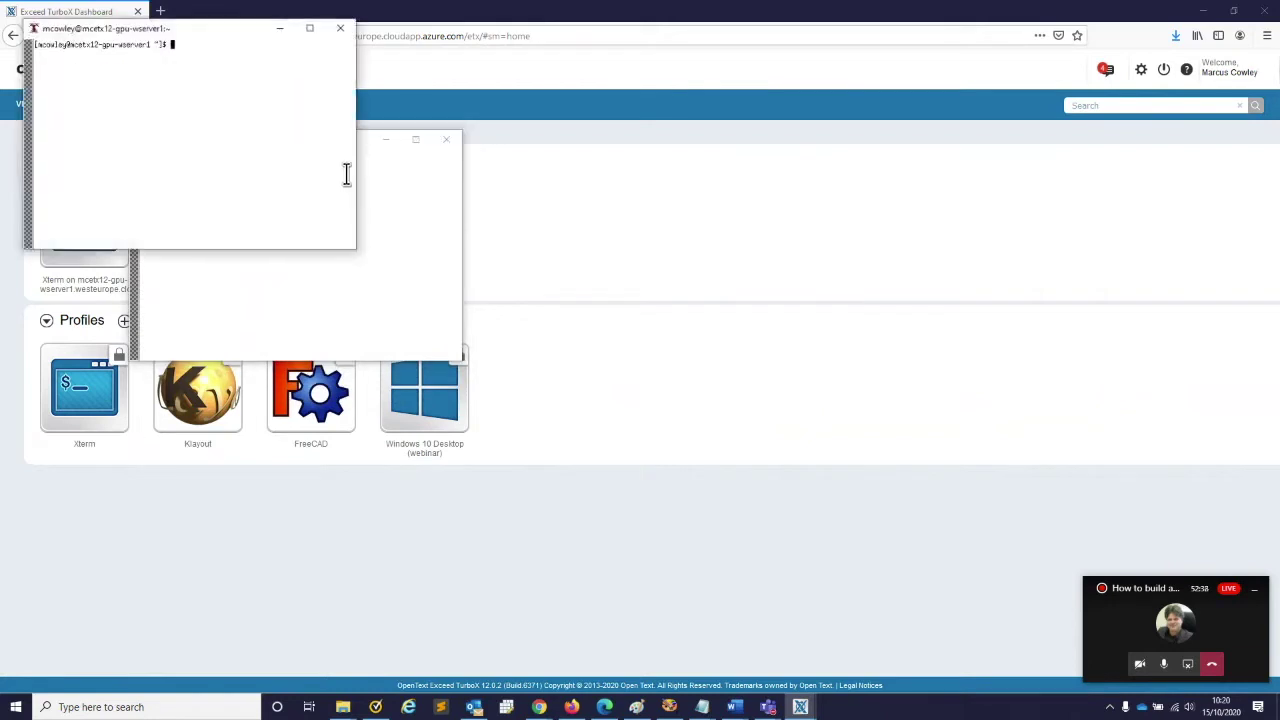
left_click_drag(214, 31, 799, 144)
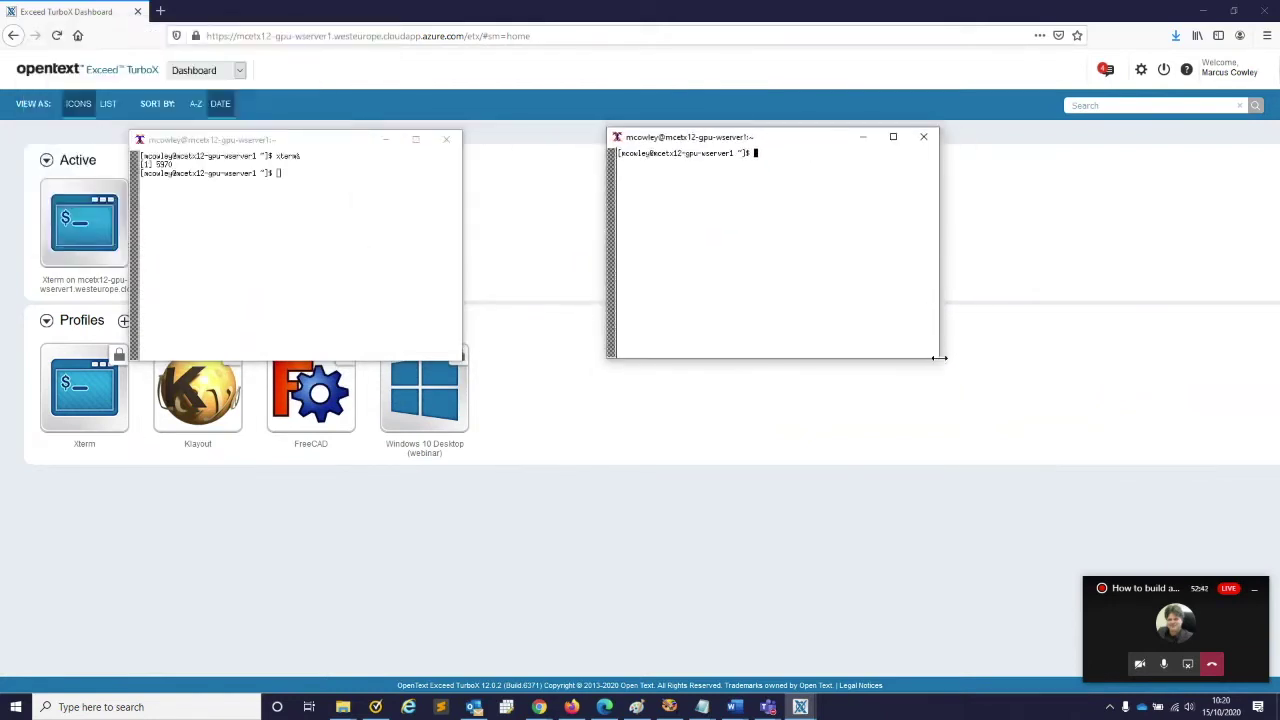
left_click_drag(939, 357, 1003, 402)
left_click_drag(459, 357, 562, 403)
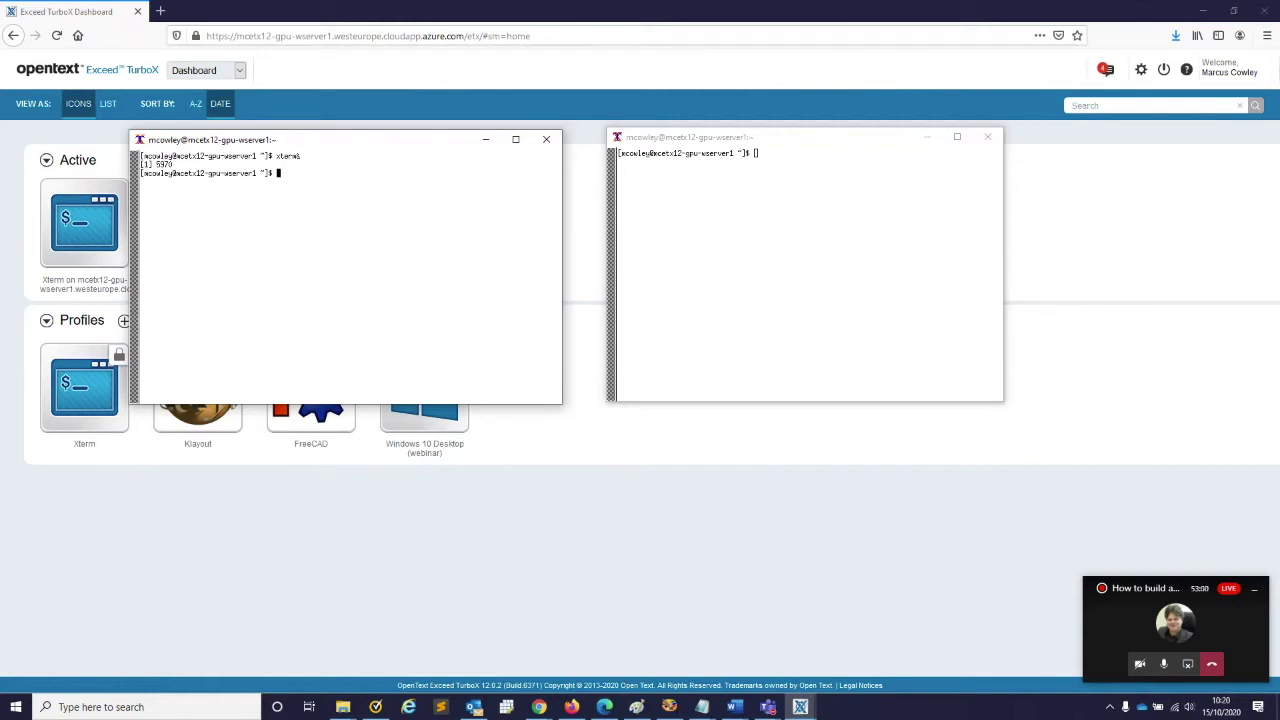
- Run the prepared glxspheres64 -p 1000000 -w 800x800& command in the first terminal and shift the GLX Spheres window slightly down
key("alt+Tab")
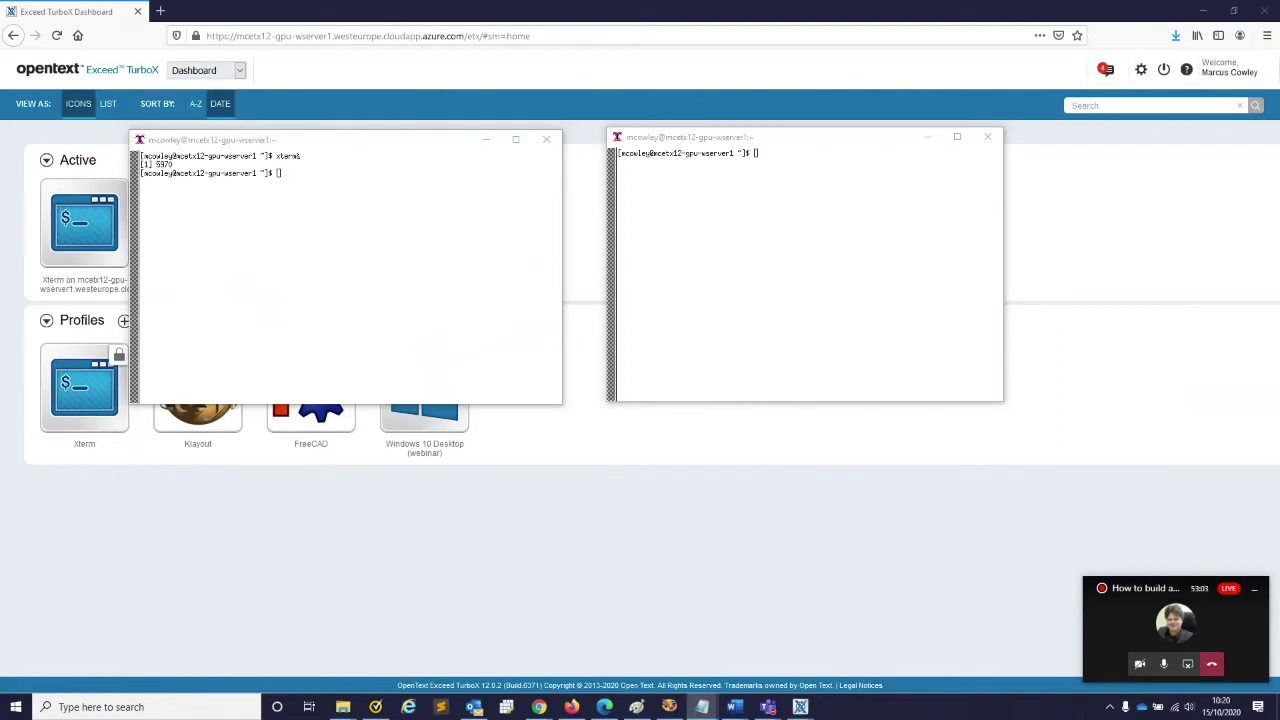
middle_click(278, 172)
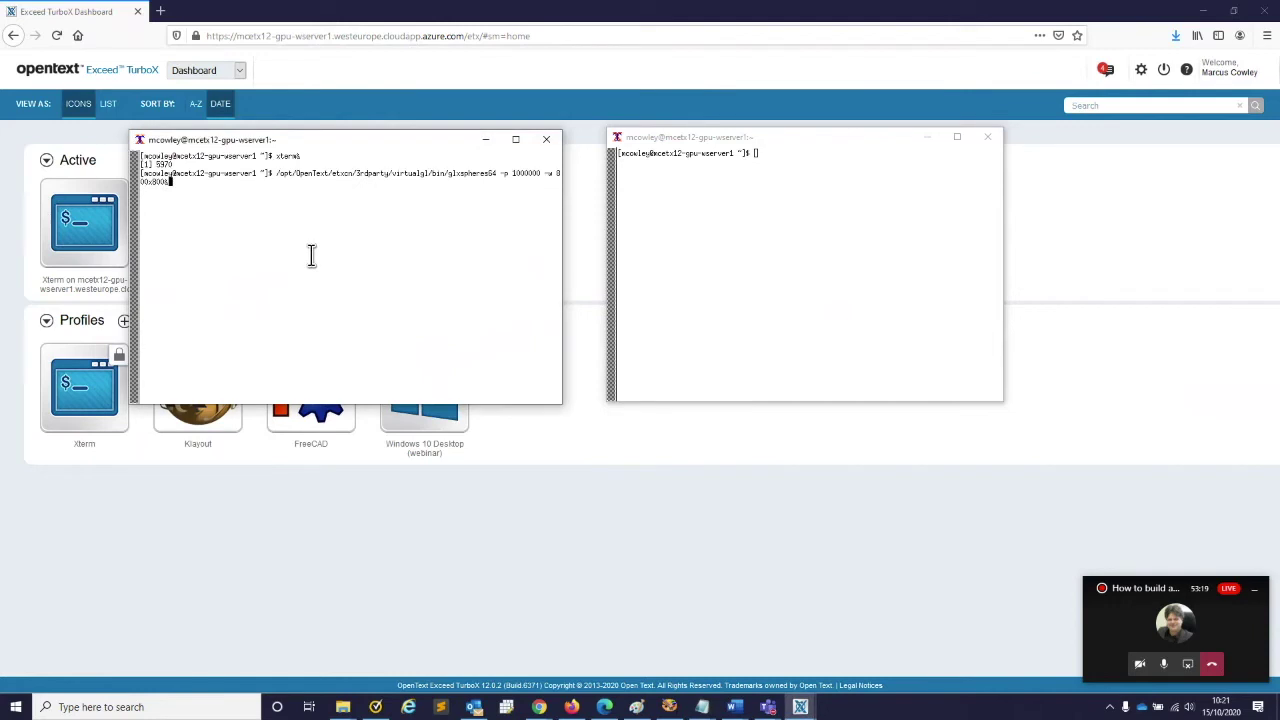
key("Return")
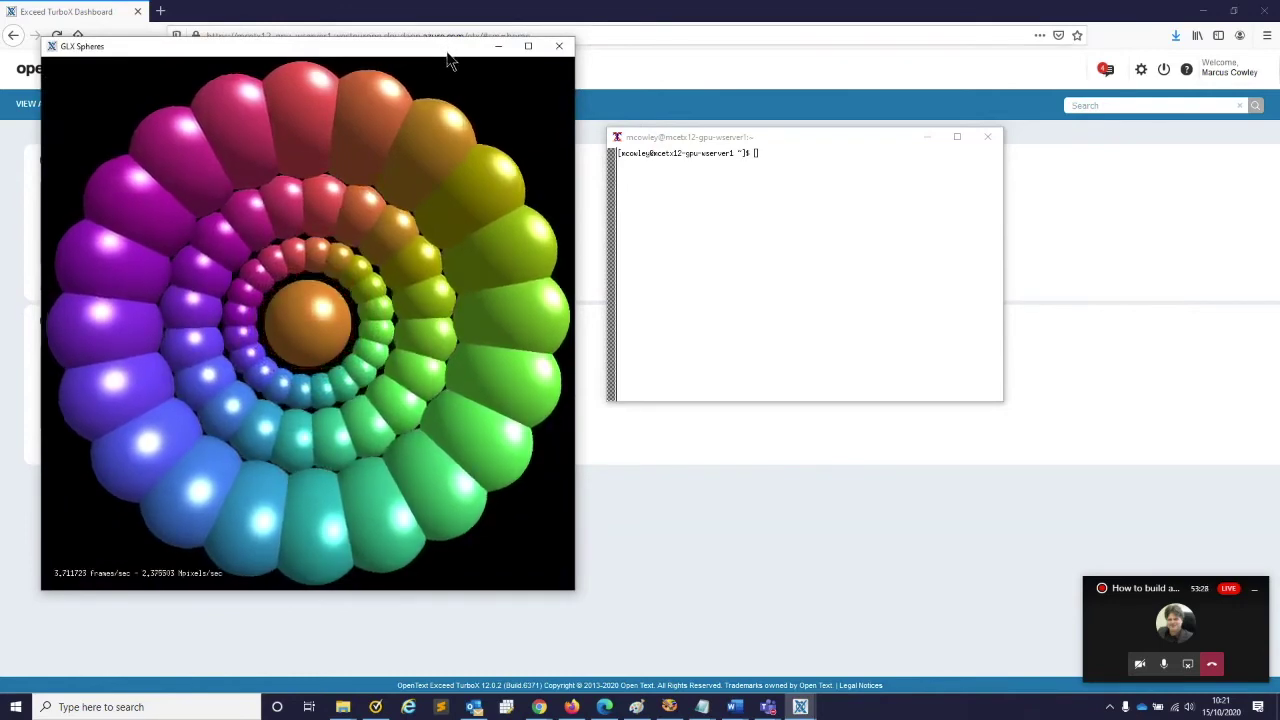
left_click_drag(380, 48, 381, 86)
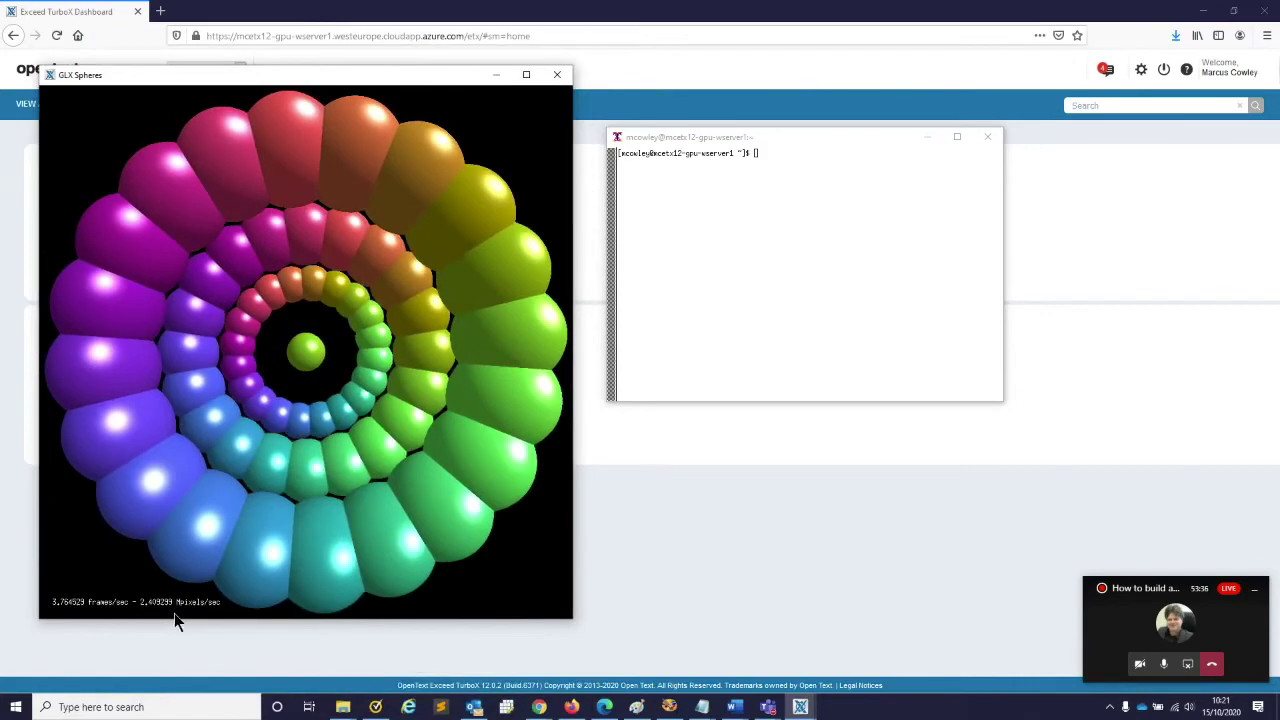
- Run glxspheres64 -p 1000000 -w 800x800& through ssrun +v in the second terminal and place its GLX Spheres window beside the first
left_click_drag(888, 136, 881, 70)
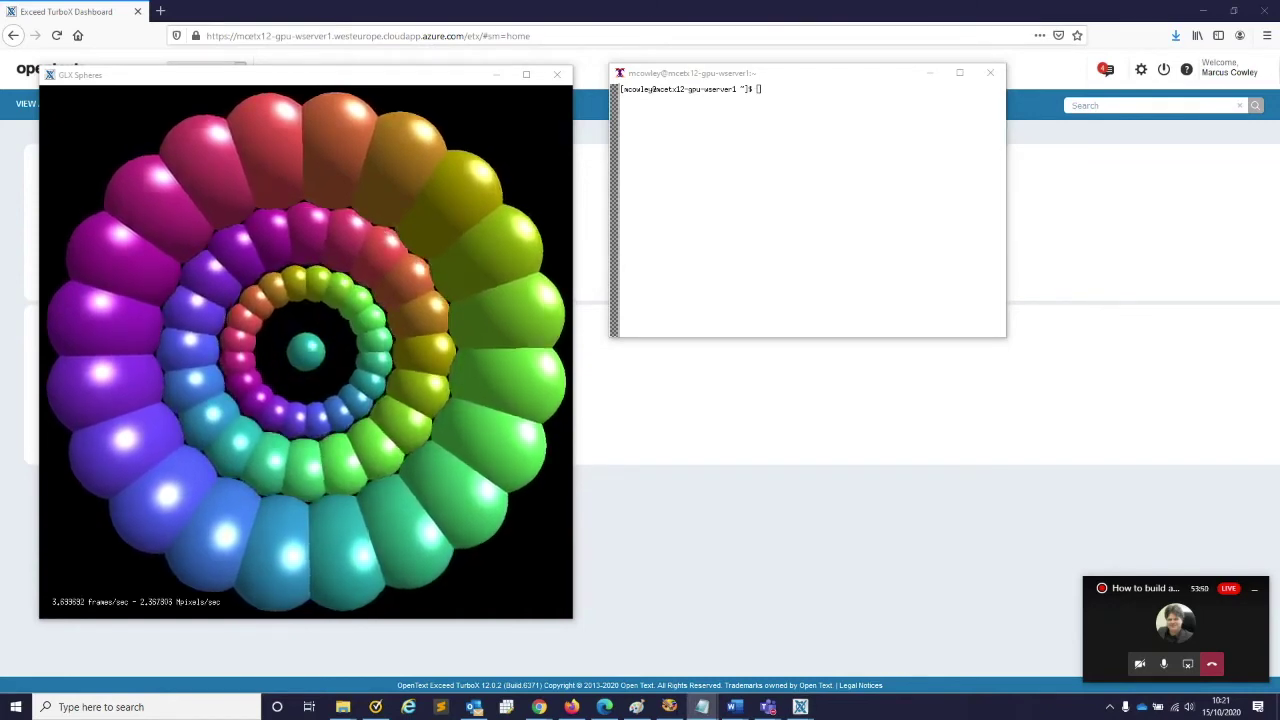
middle_click(756, 90)
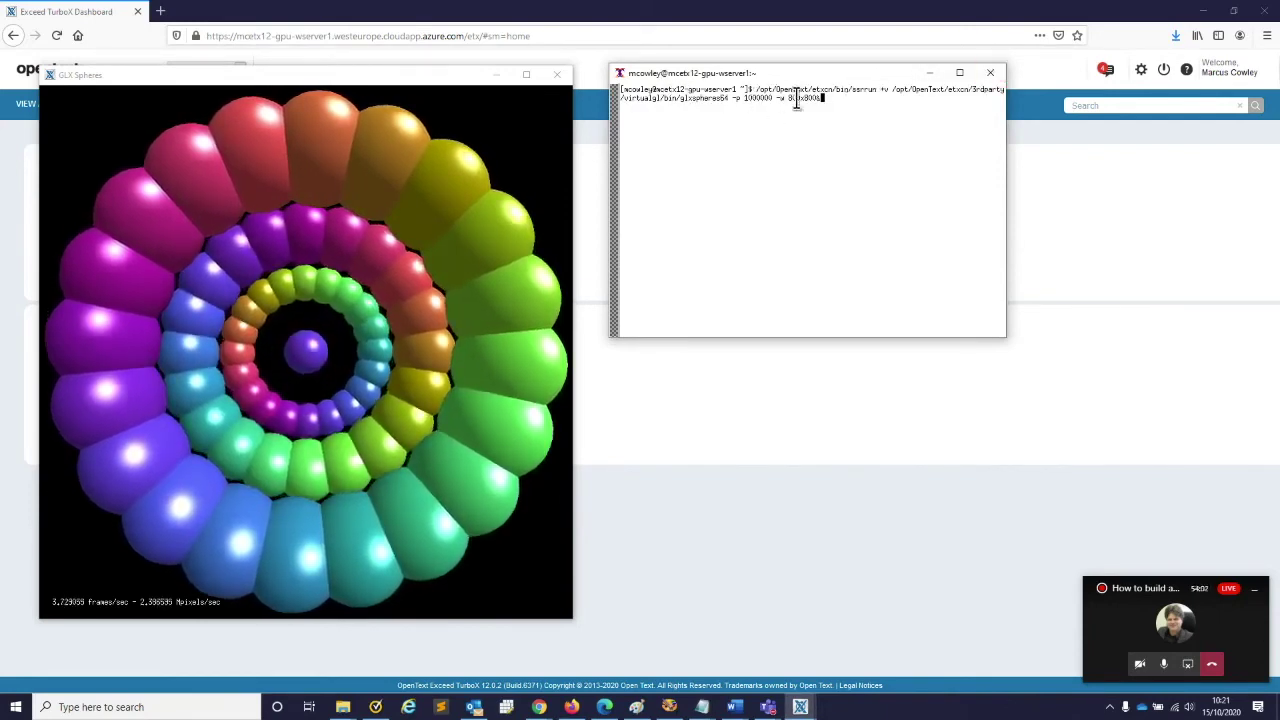
key("Return")
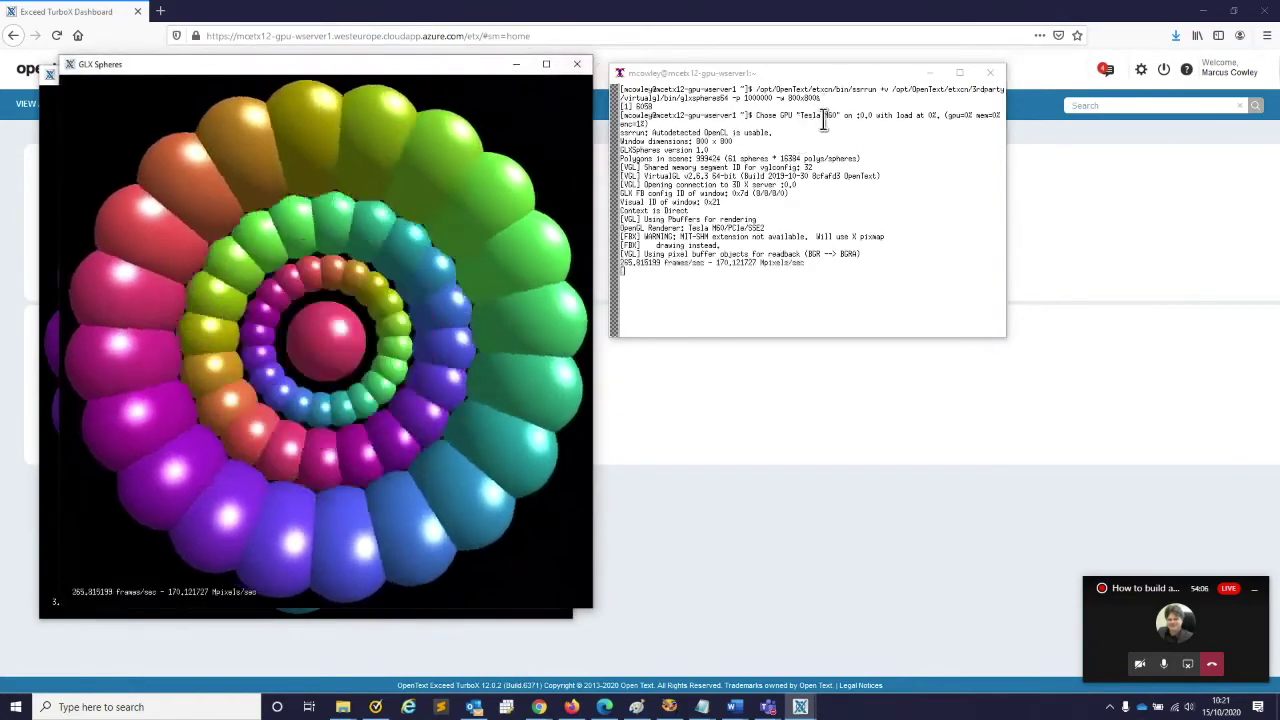
left_click_drag(320, 66, 868, 83)
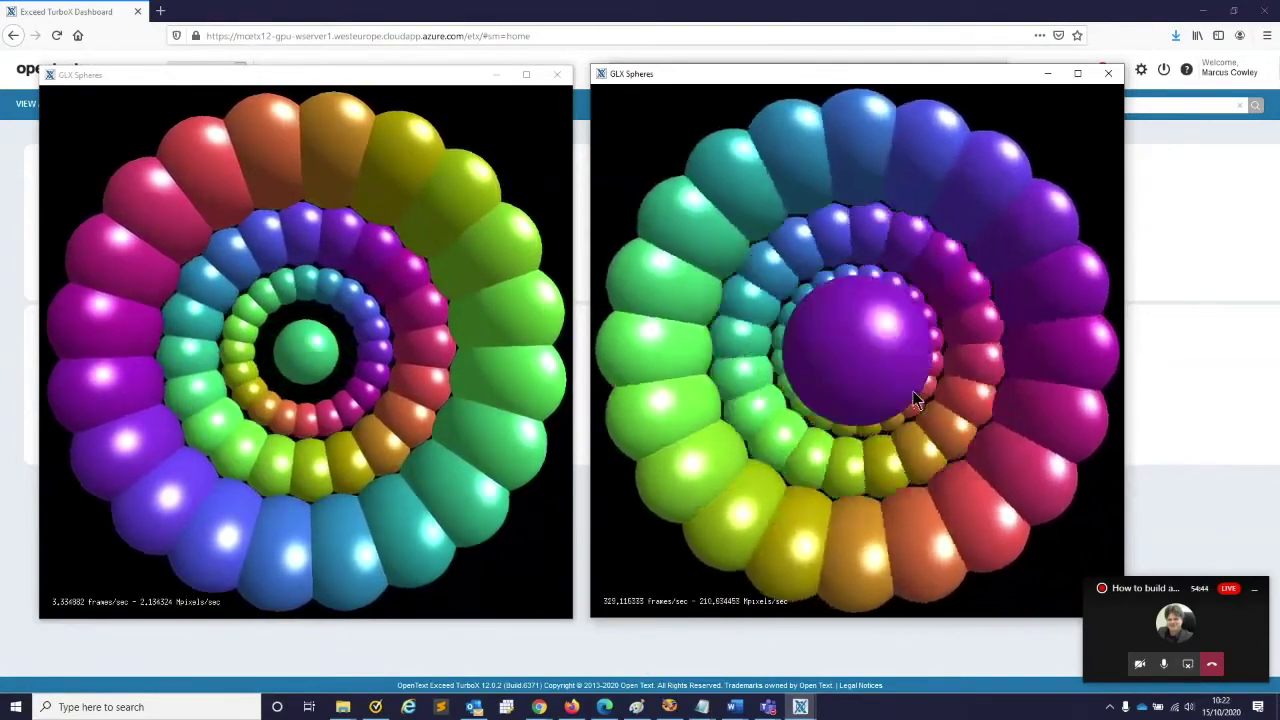
- Close both GLX Spheres windows and return both terminals to a clean command prompt
left_click(1110, 78)
left_click(556, 78)
left_click_drag(358, 146, 347, 126)
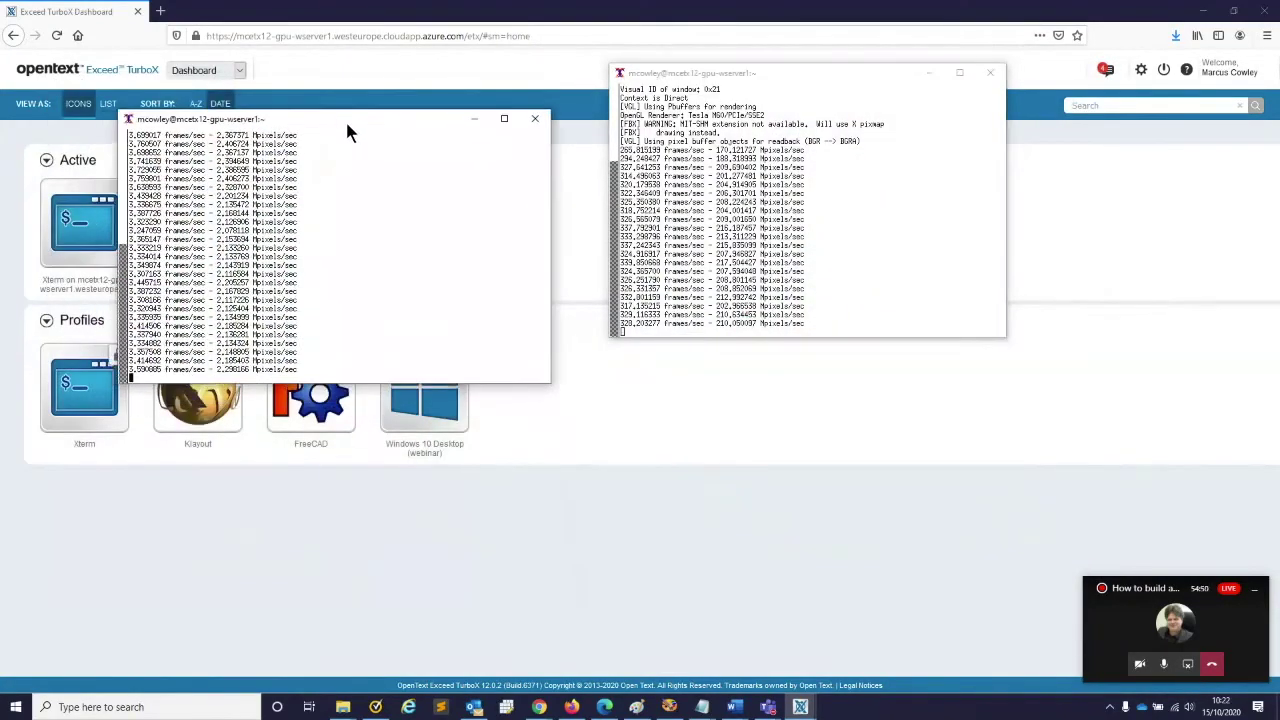
key("ctrl+c")
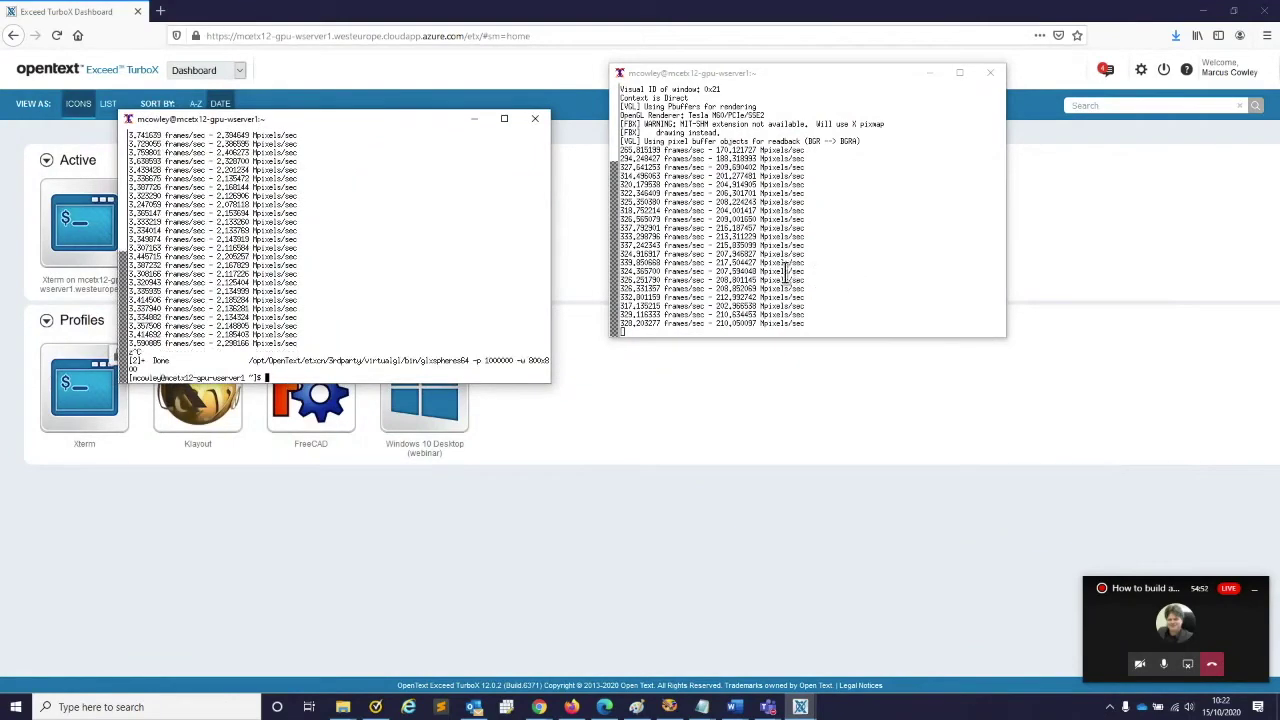
left_click(786, 272)
key("ctrl+c")
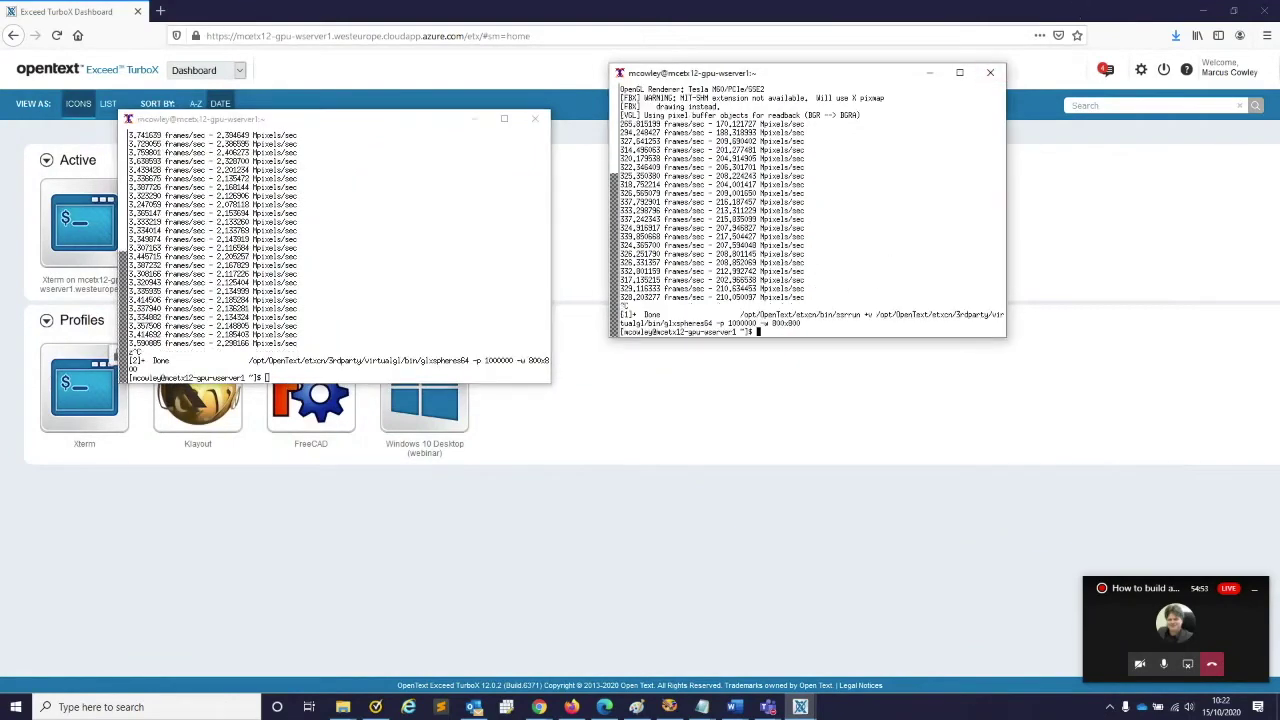
- Switch from the Dashboard to Server Manager and examine the nodes and the active Xterm session
key("alt+Tab")
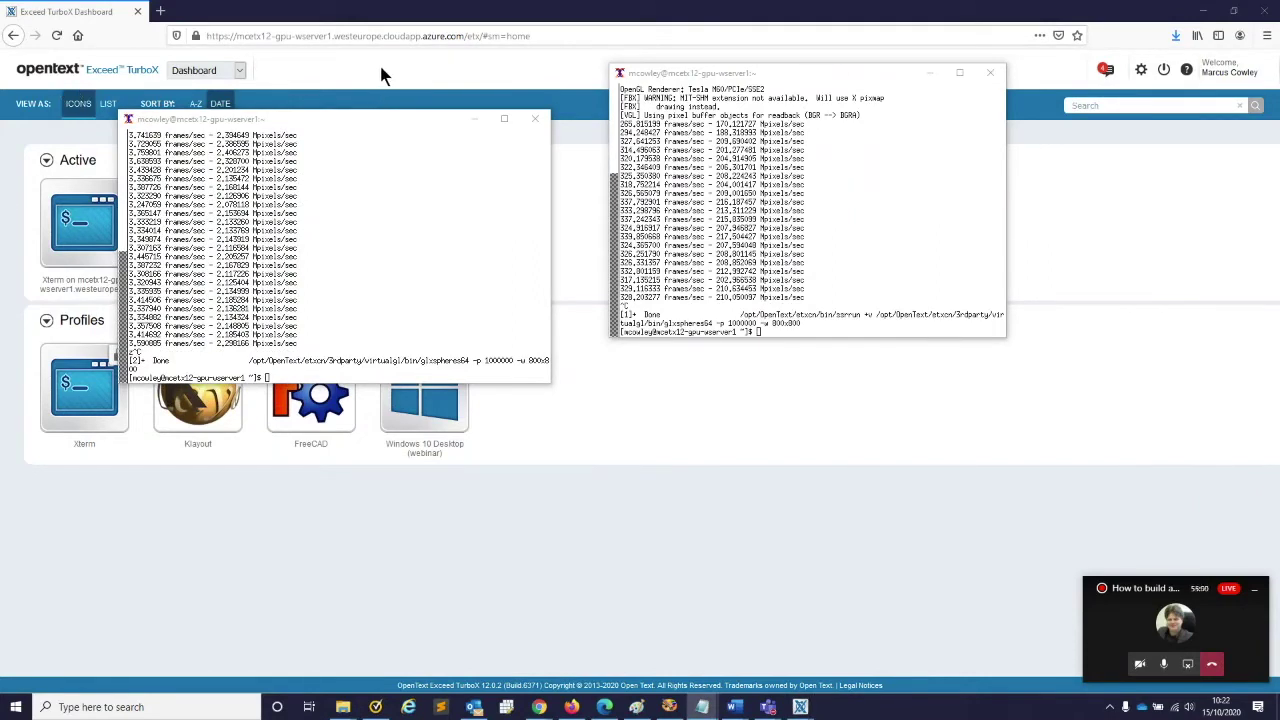
left_click(240, 71)
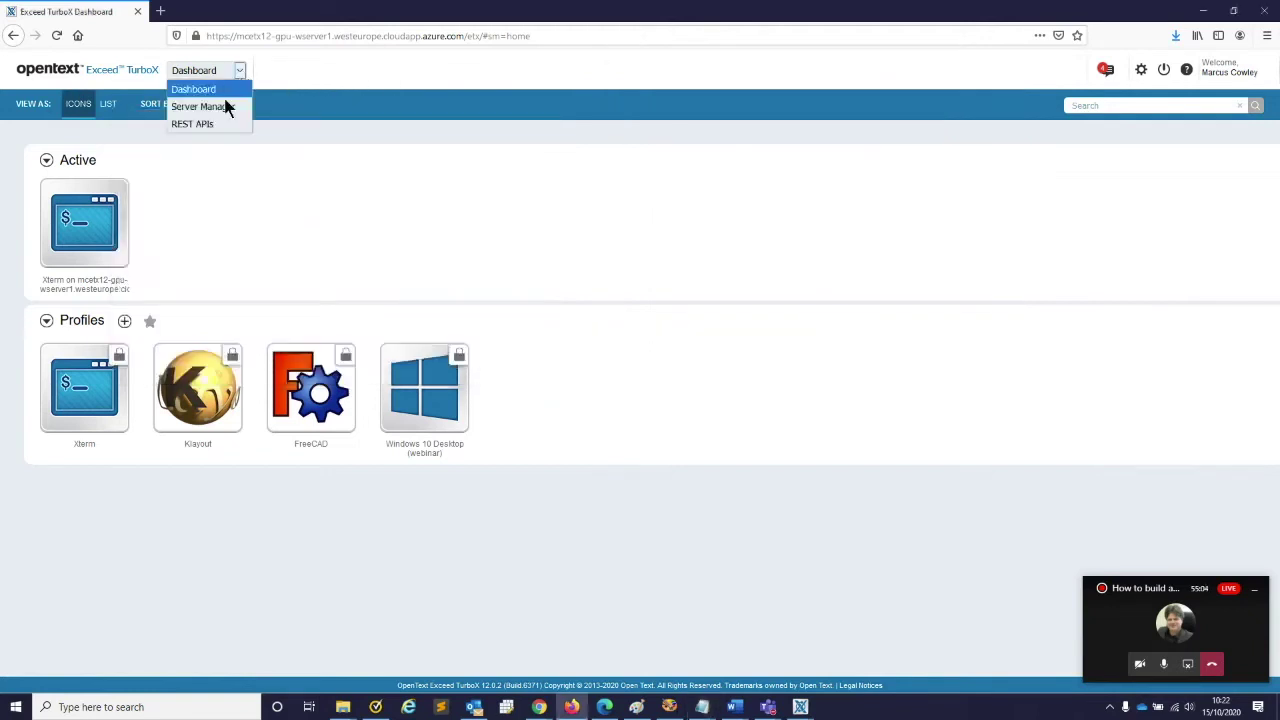
left_click(224, 107)
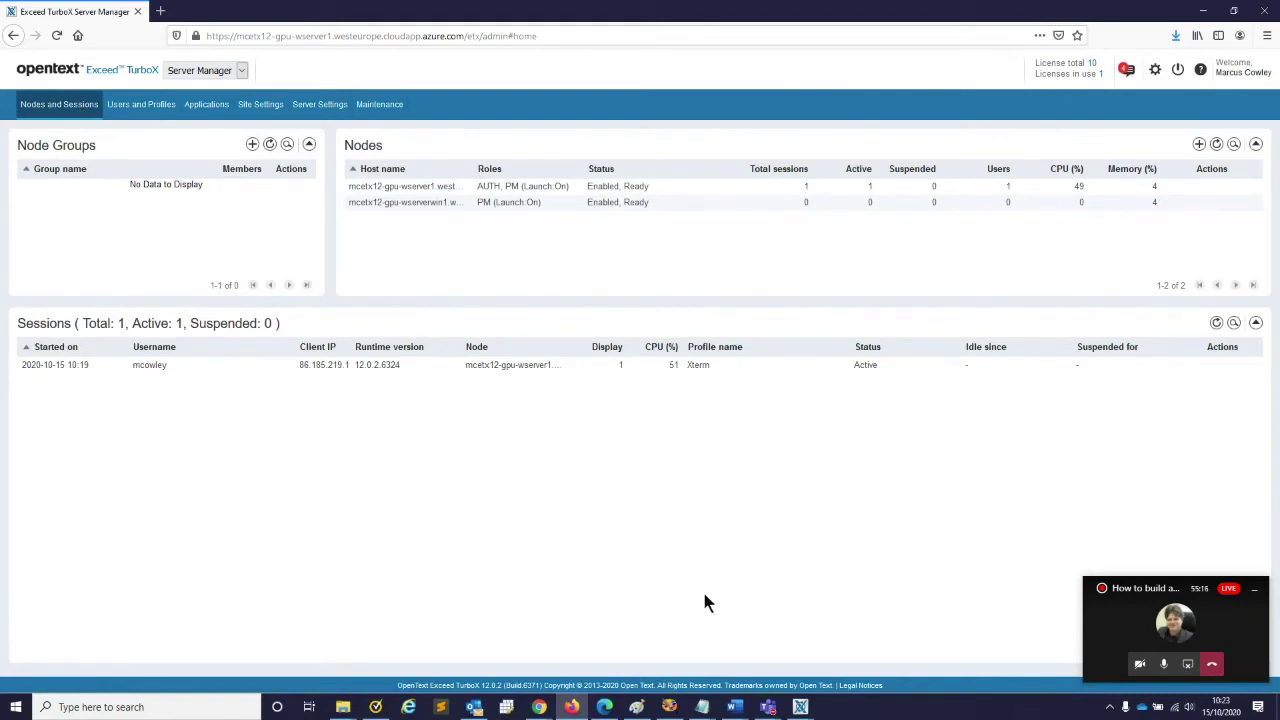
left_click(703, 362)
- Check the running deployment in Azure Cloud Shell, and open Users and Profiles in Exceed TurboX Server Manager
mouse_move(546, 709)
left_click(528, 655)
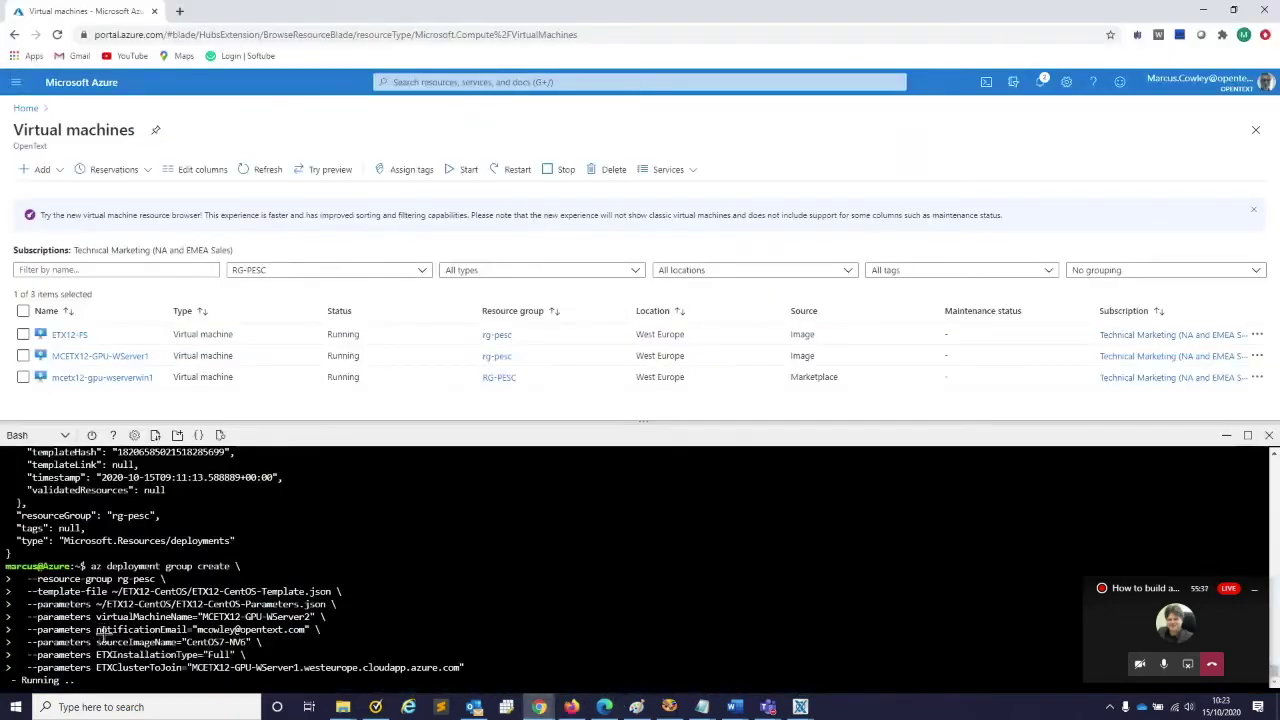
key("alt+Tab")
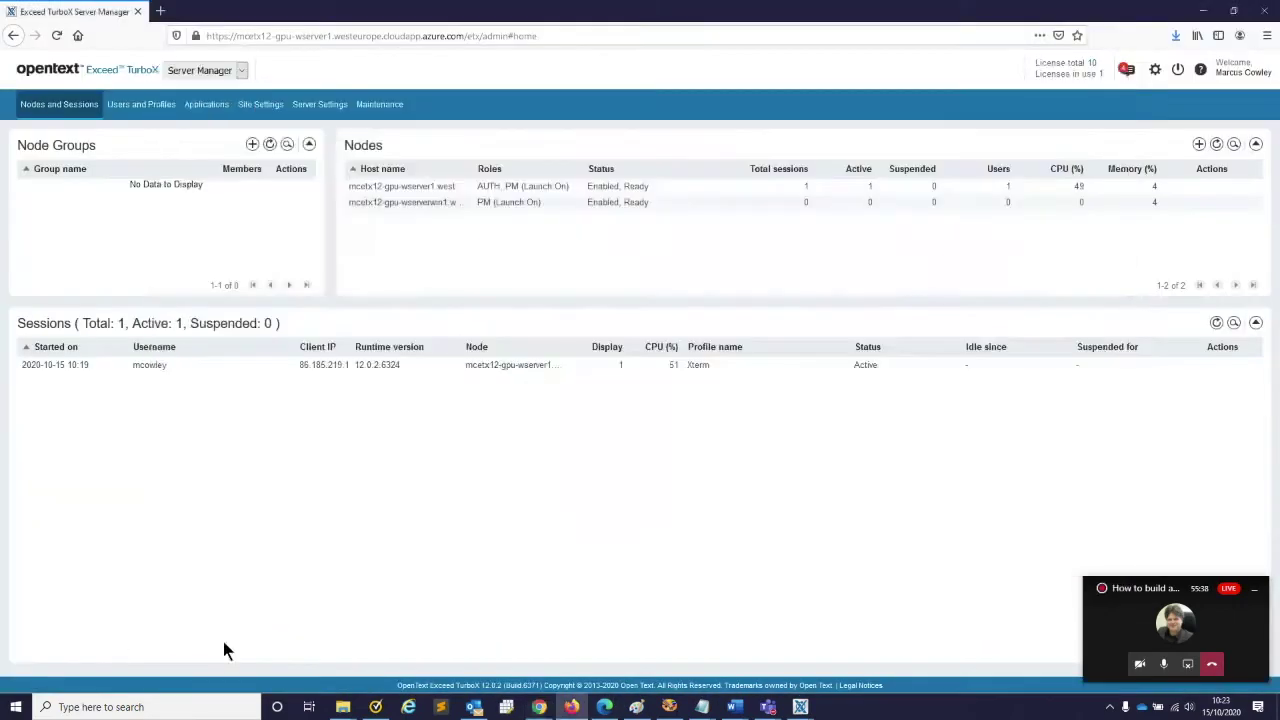
left_click(156, 110)
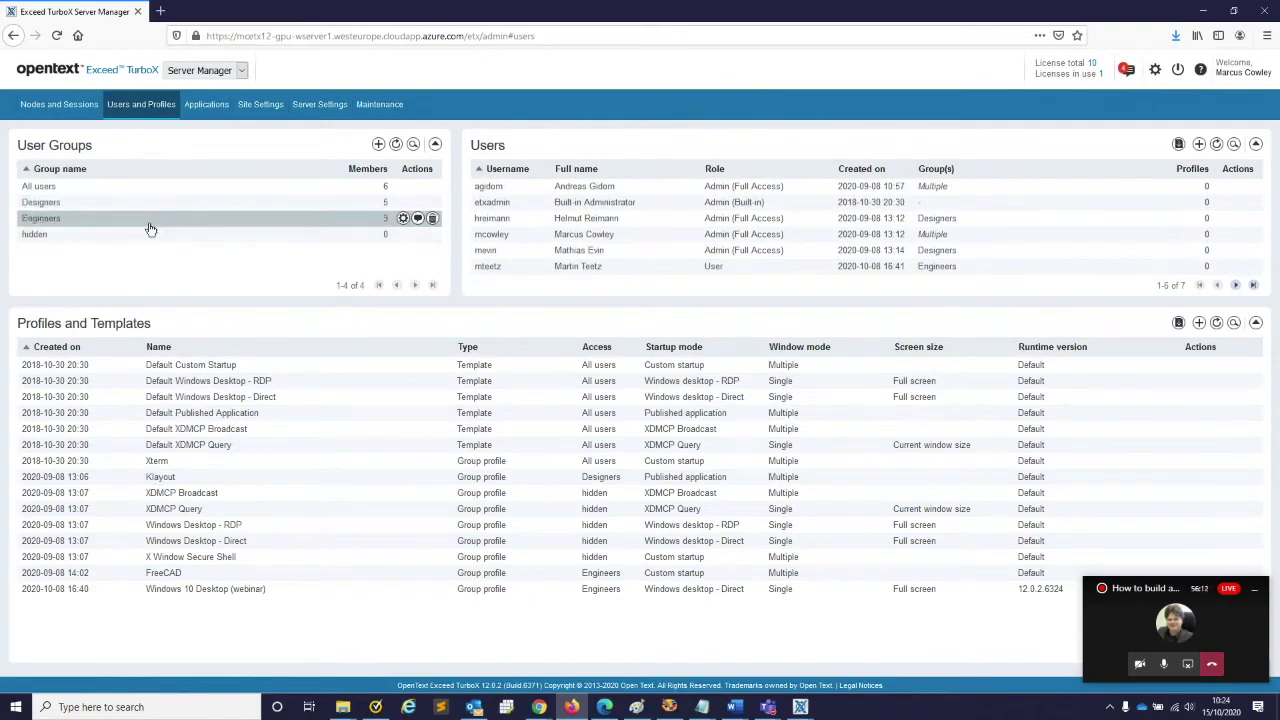
- Add the second listed candidate user to the members of the Engineers user group and save the group
left_click(403, 219)
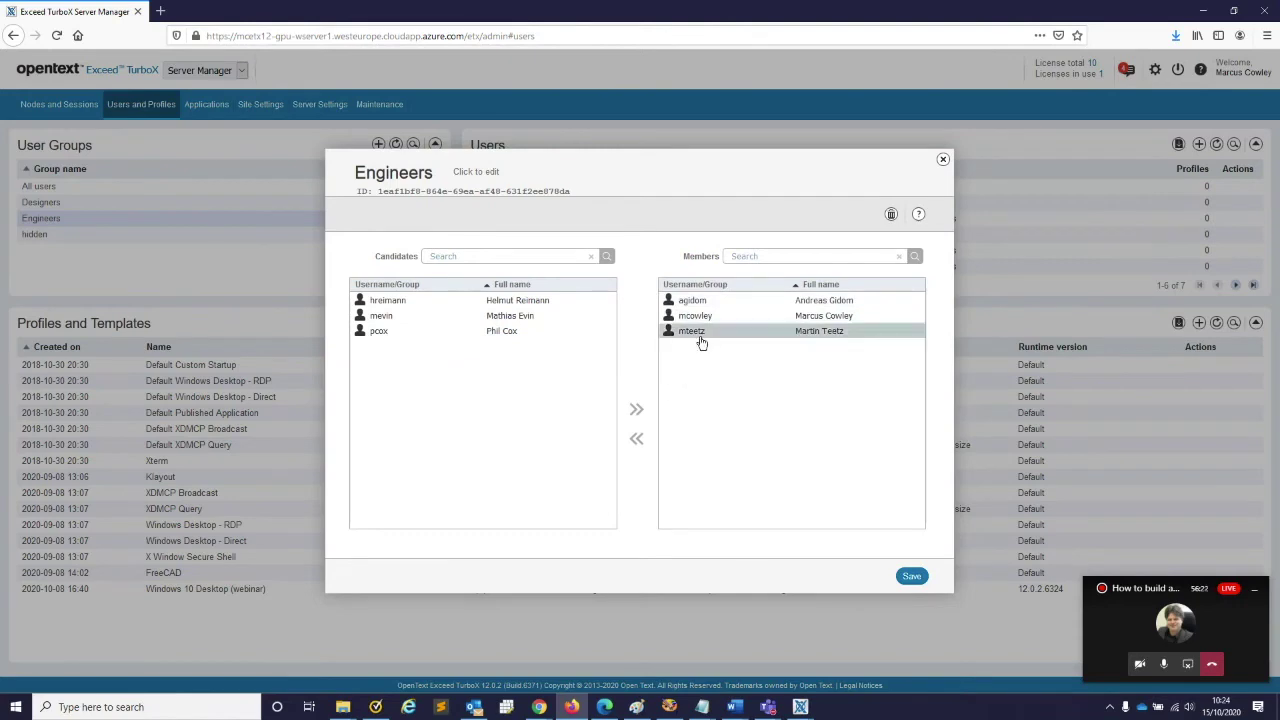
left_click(424, 320)
left_click(637, 407)
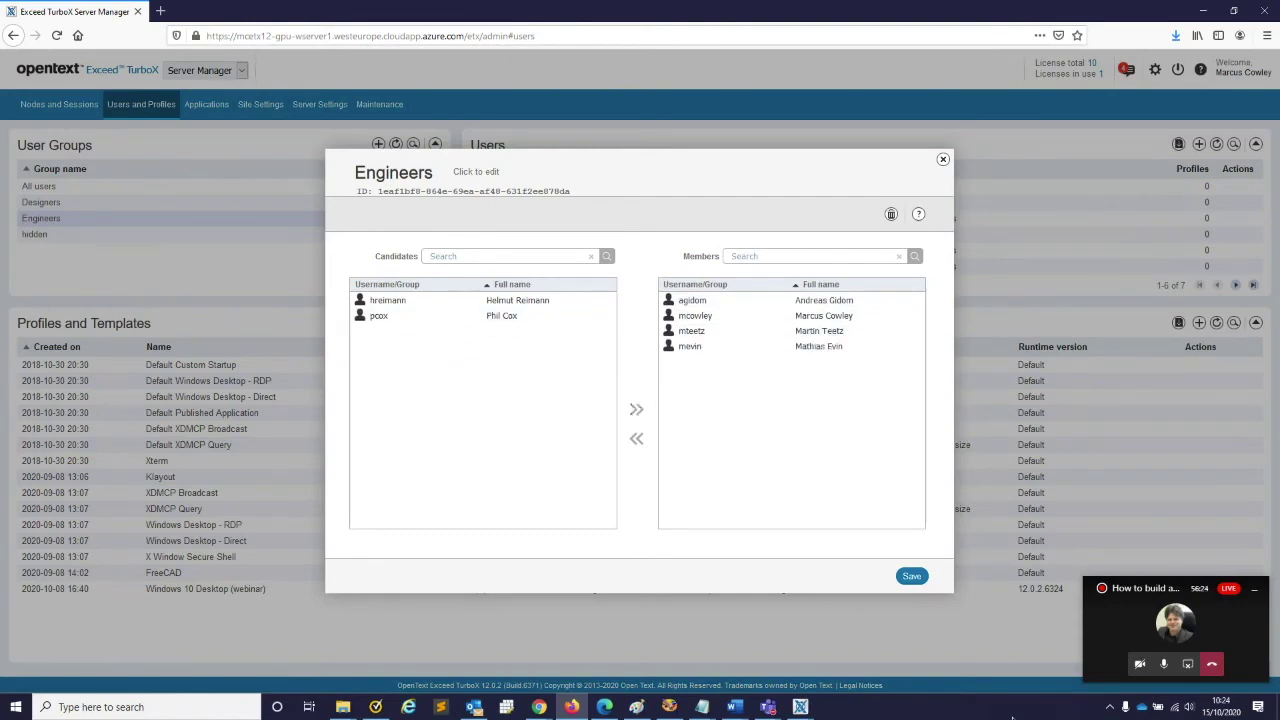
left_click(912, 577)
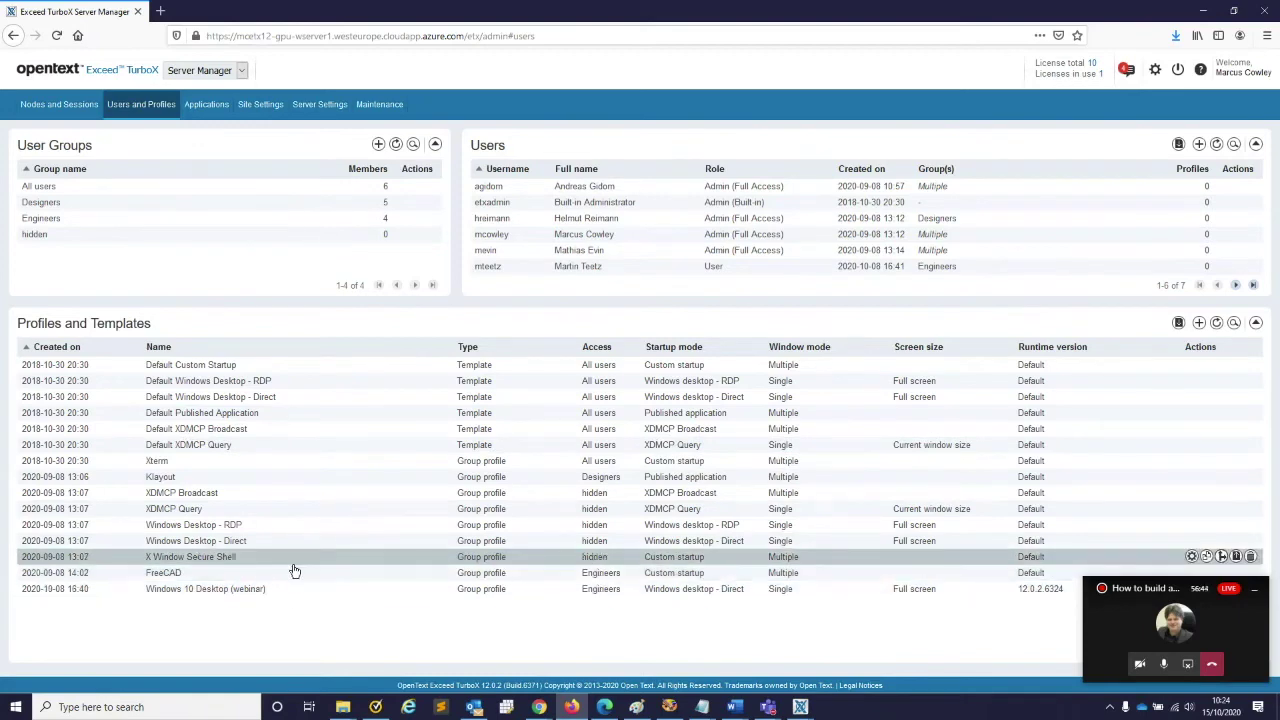
- Distribute the Engineers' FreeCAD profile to the Designers group, keeping the original profile and re-using the existing template
left_click(1253, 589)
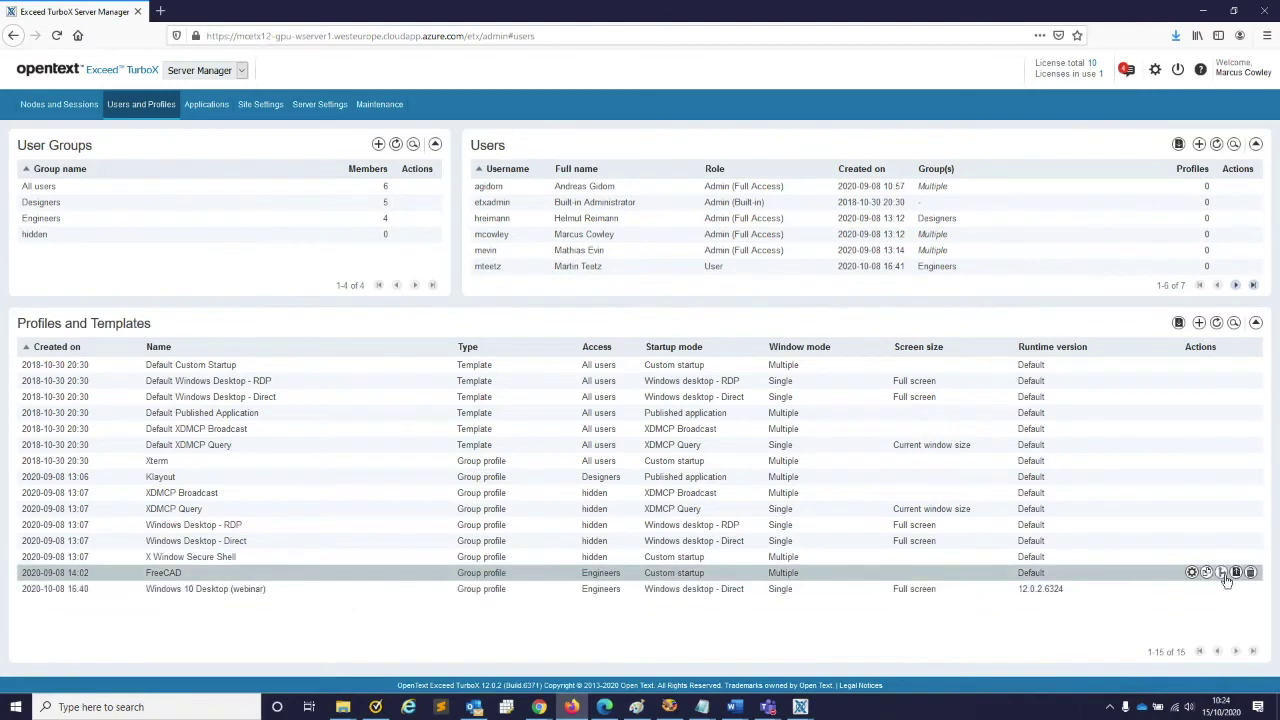
left_click(1221, 572)
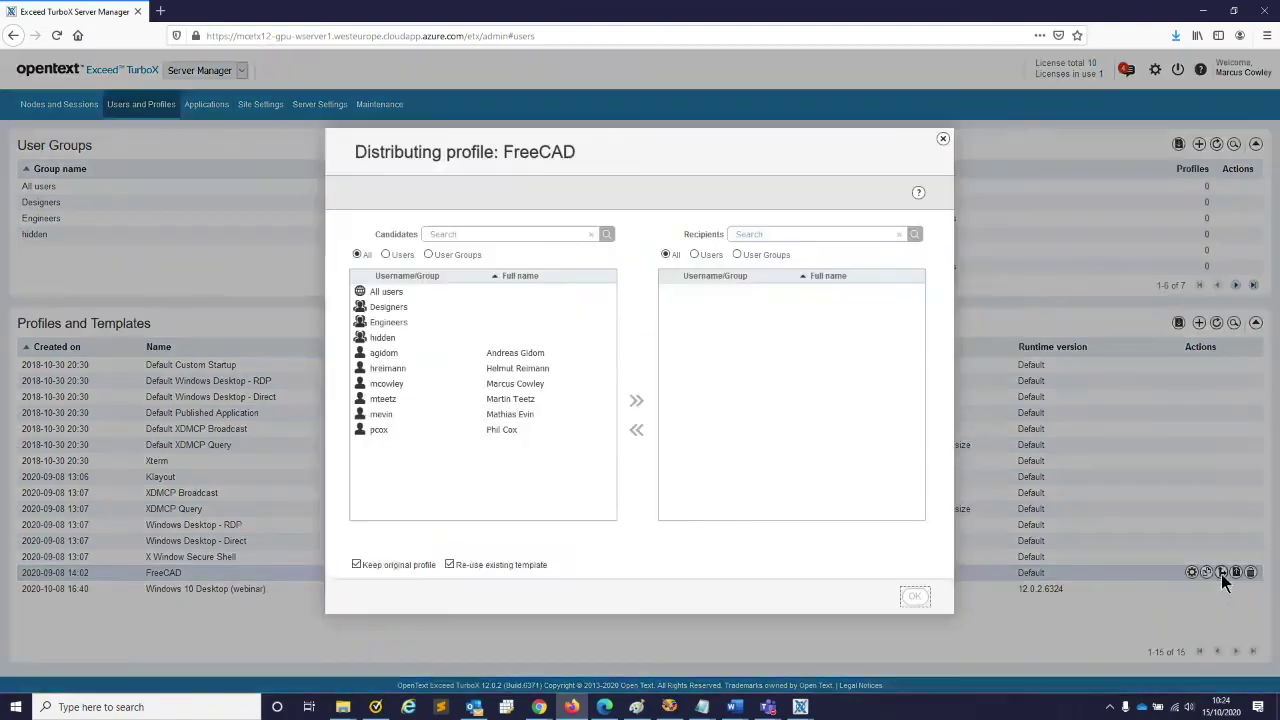
left_click(400, 307)
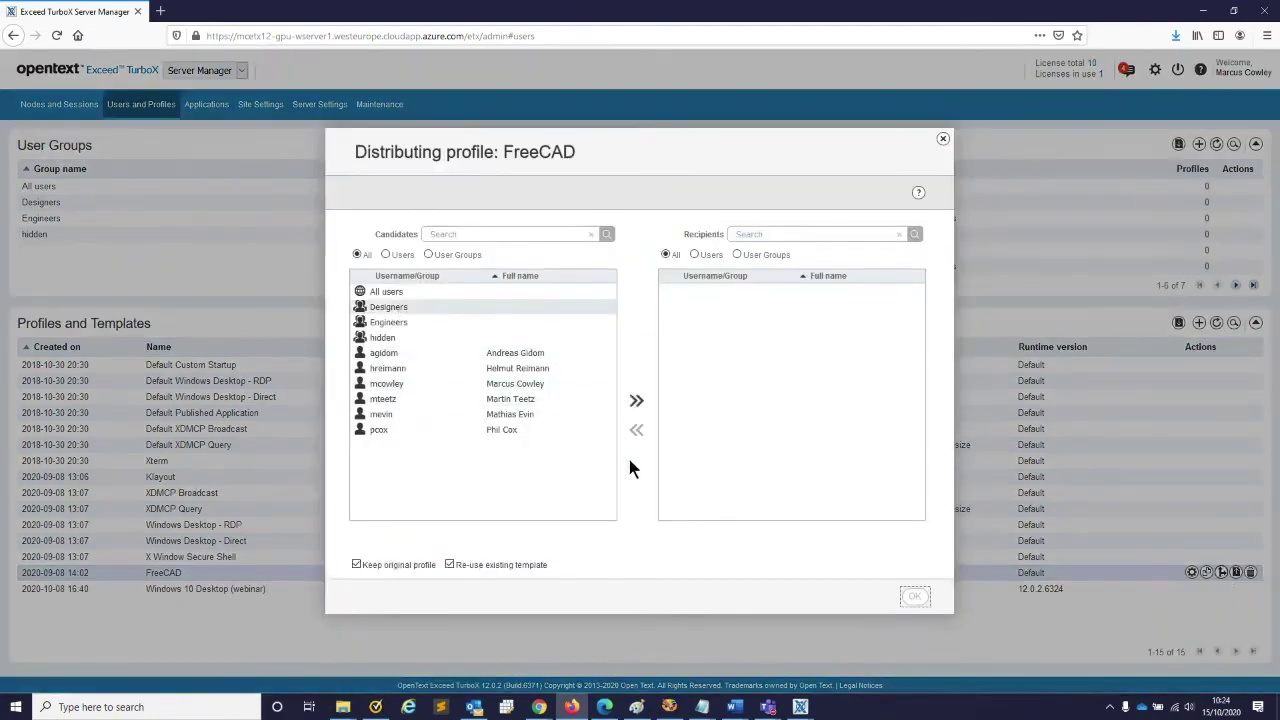
left_click(636, 401)
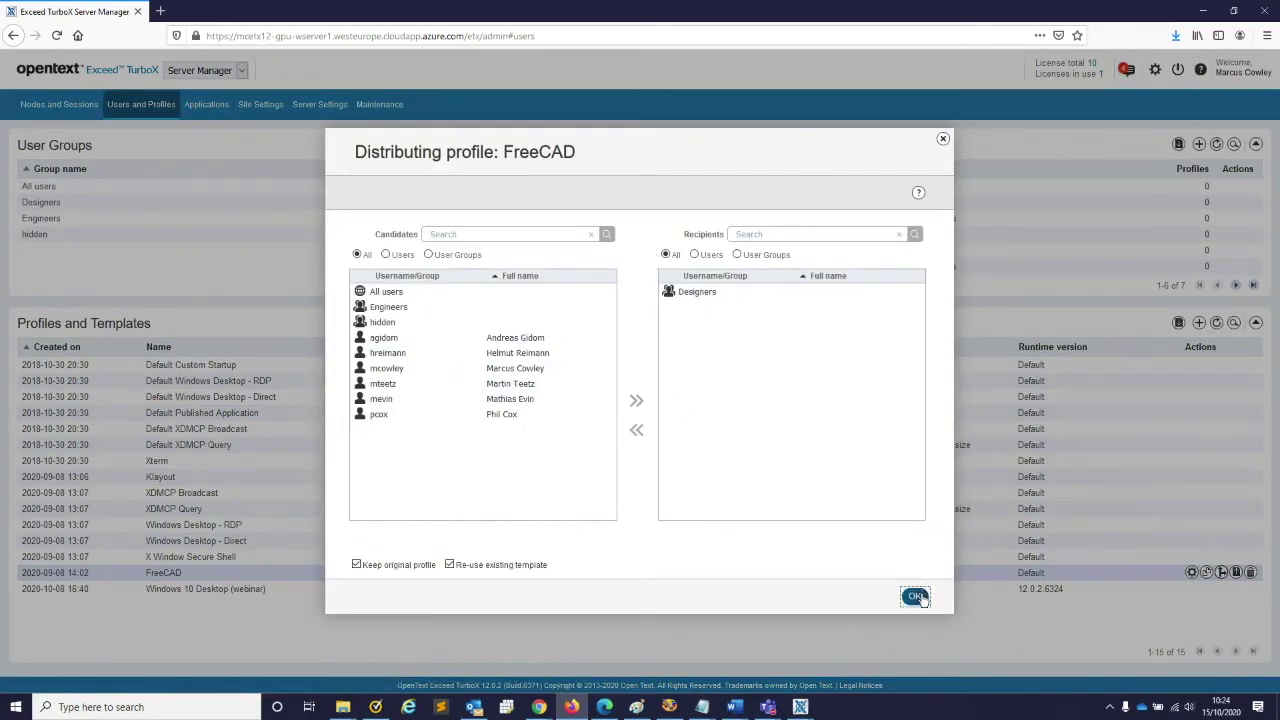
left_click(916, 597)
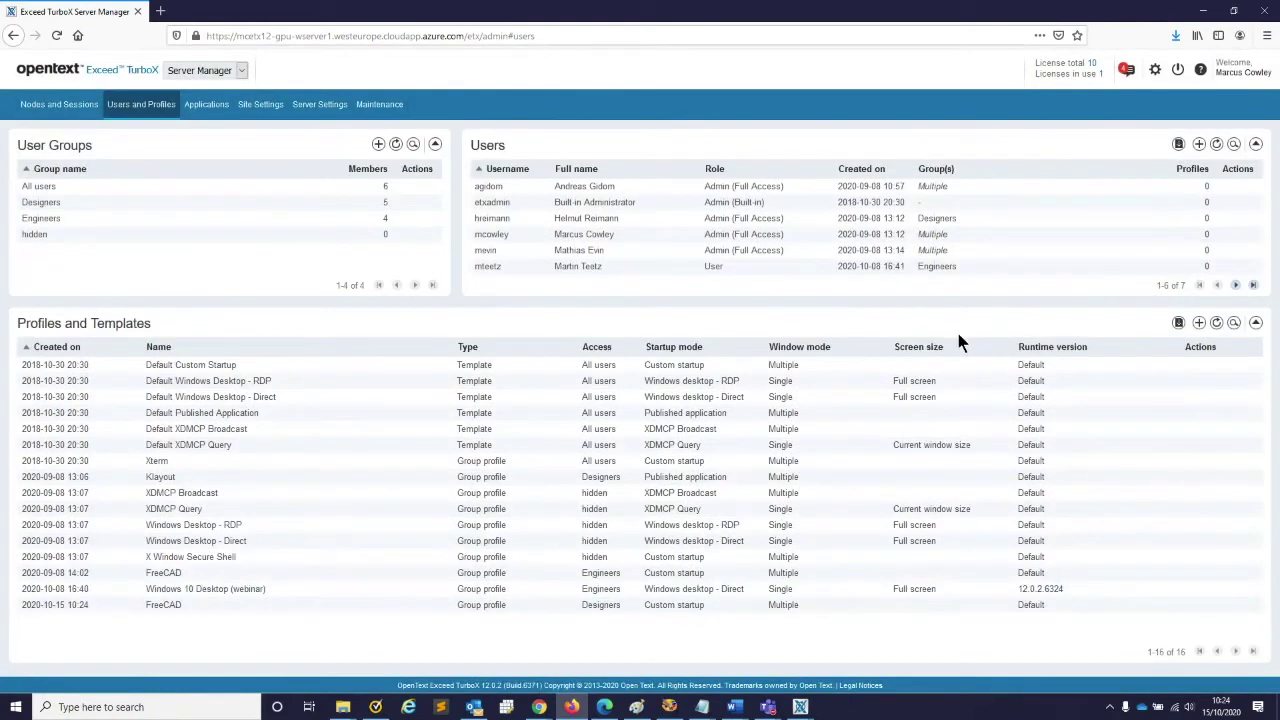
- Create a node group named Engineering with the mcetx12-gpu-wserver1 node as its member and save it
left_click(80, 108)
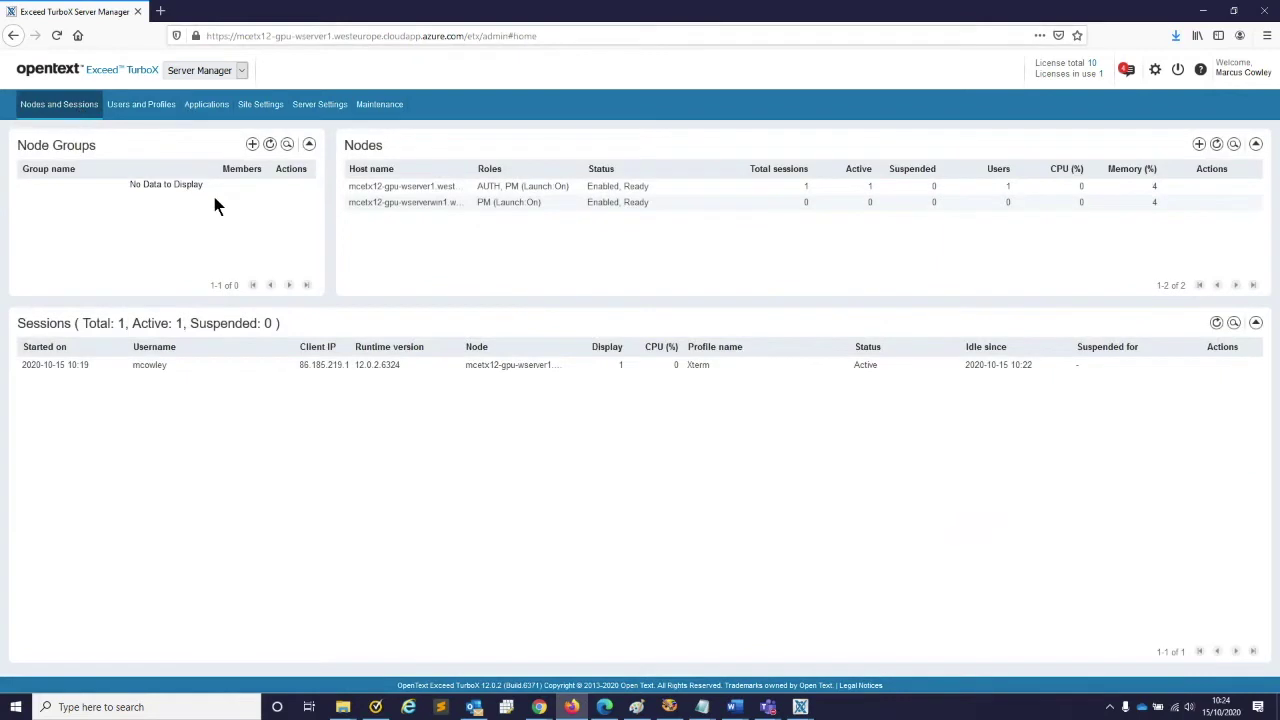
left_click(252, 144)
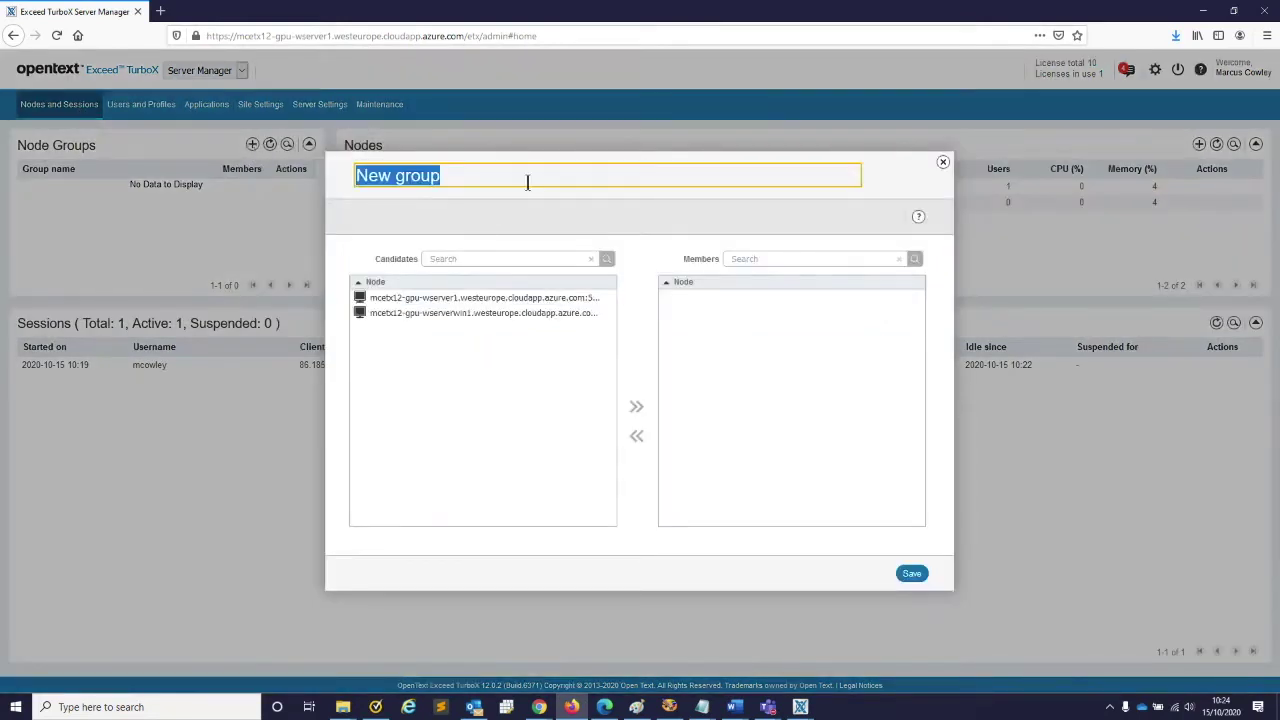
type("Engineering")
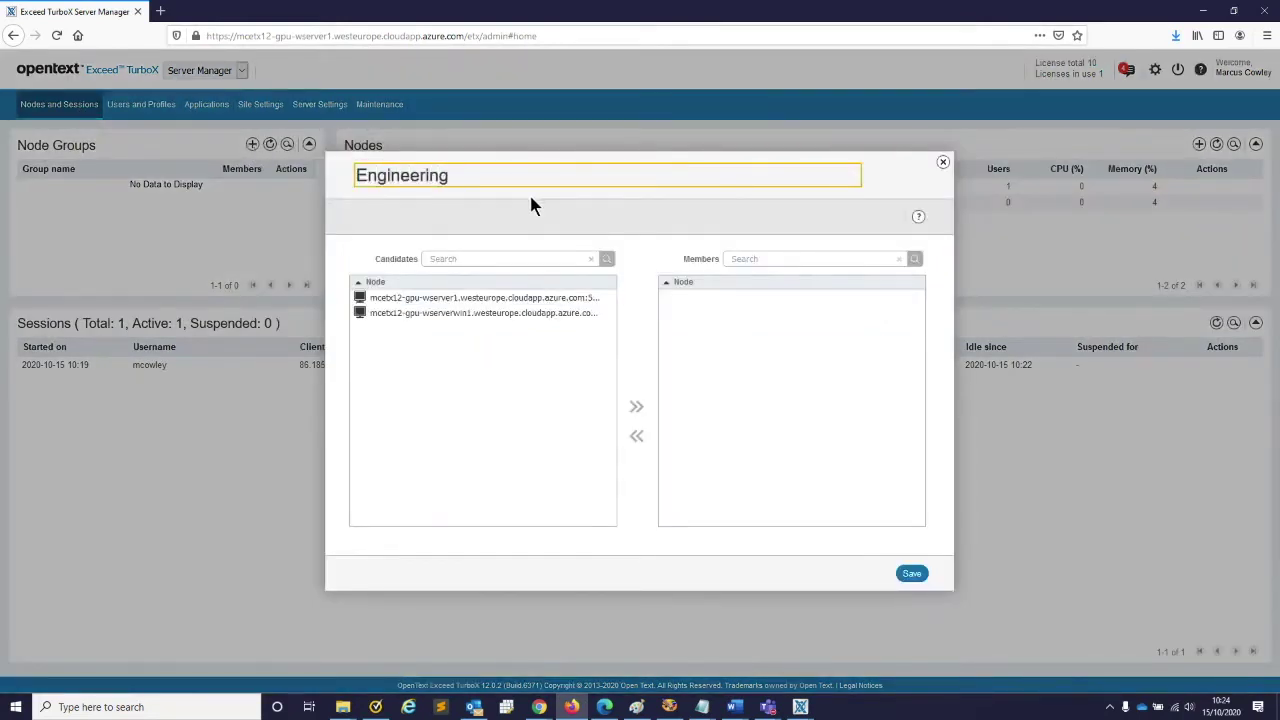
left_click(514, 297)
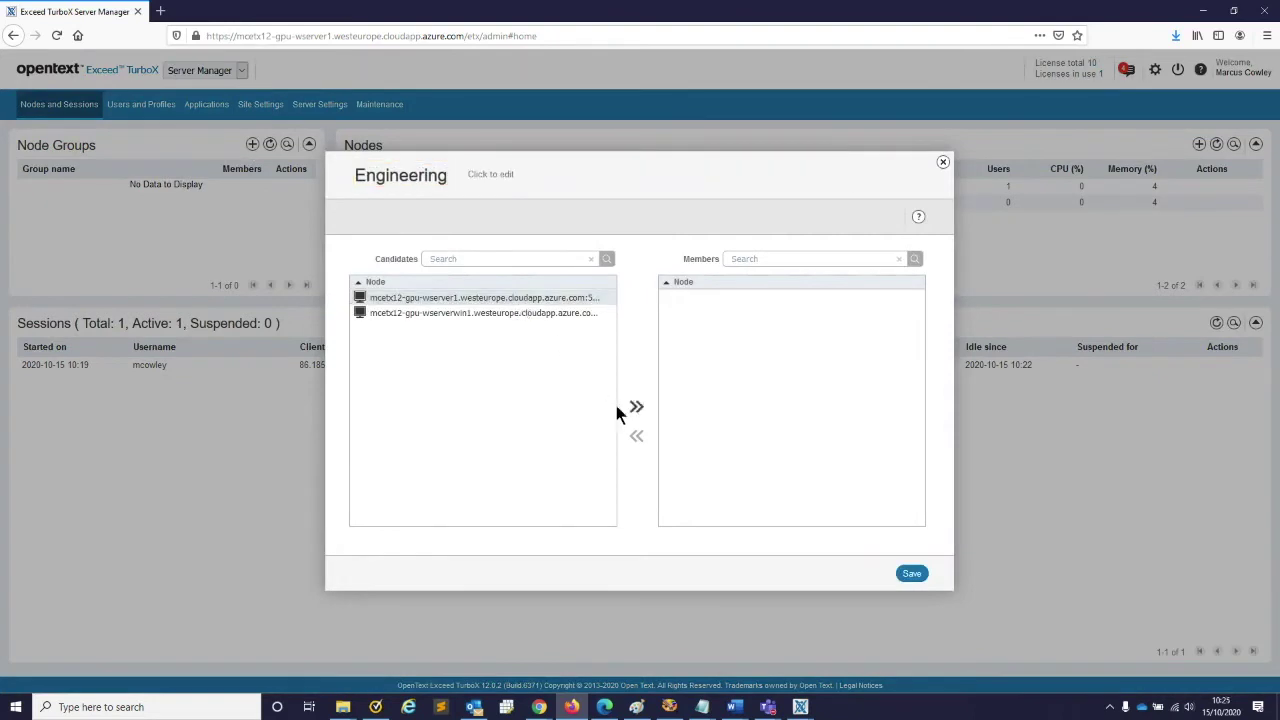
left_click(636, 407)
left_click(912, 574)
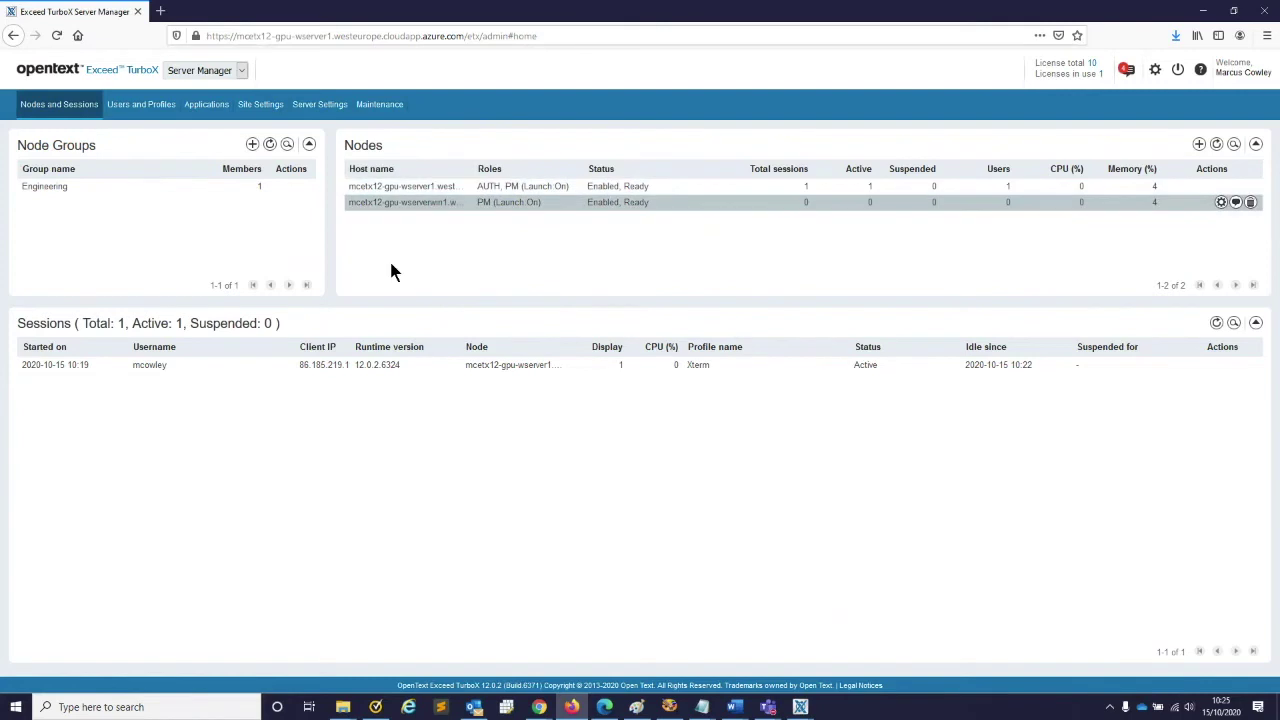
- Switch from Server Manager to the Dashboard and terminate the active Xterm session
left_click(243, 72)
left_click(225, 87)
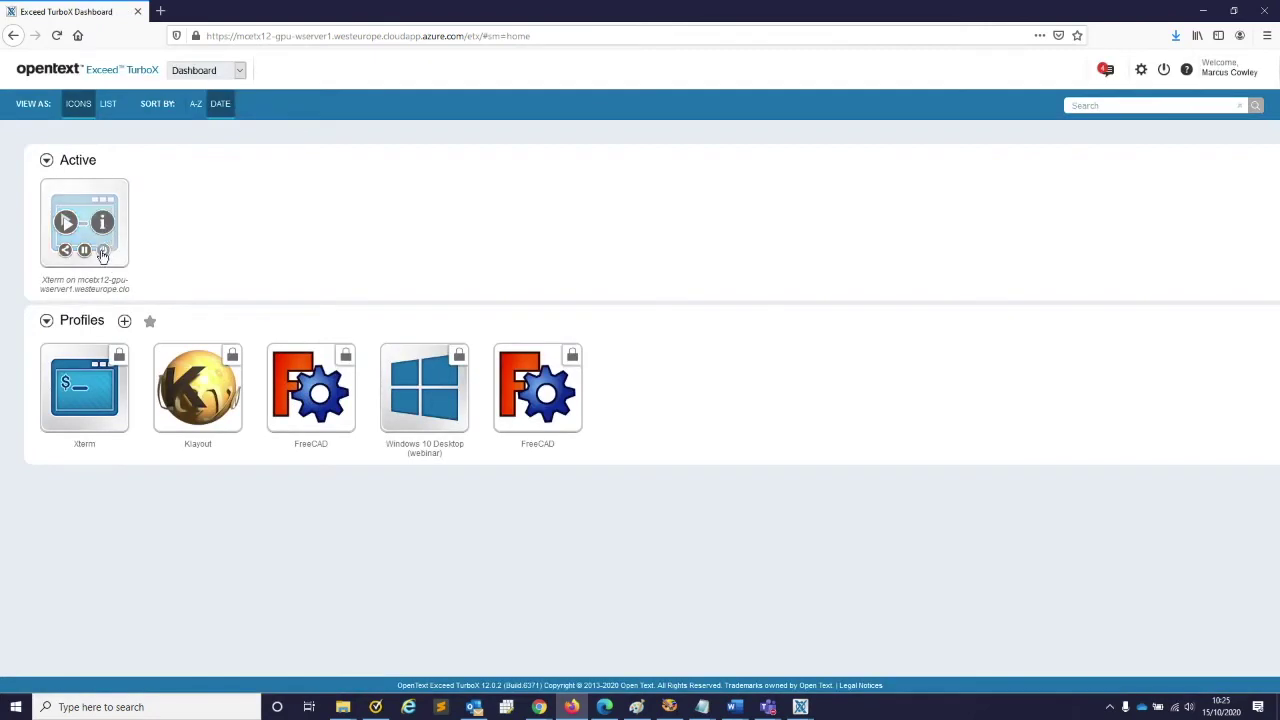
left_click(101, 254)
left_click(890, 435)
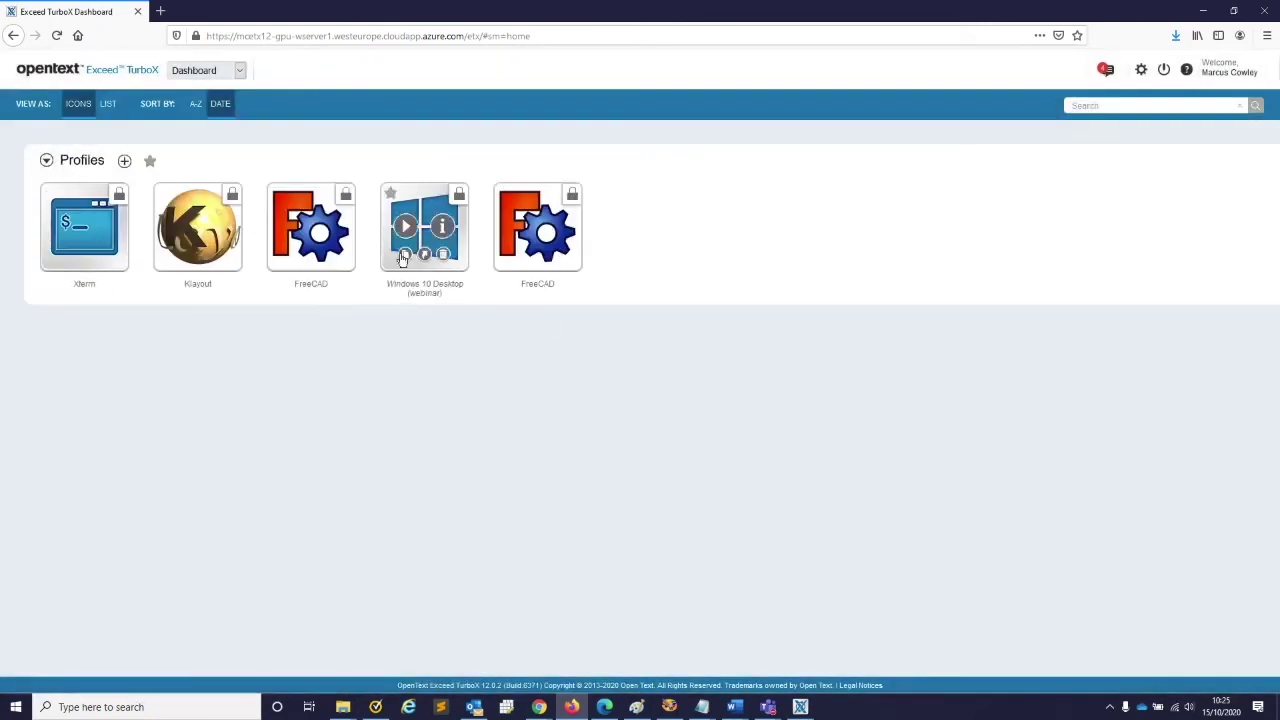
- Launch the Windows 10 Desktop (webinar) profile and open the model190_for_opentext project from the remote desktop
left_click(401, 236)
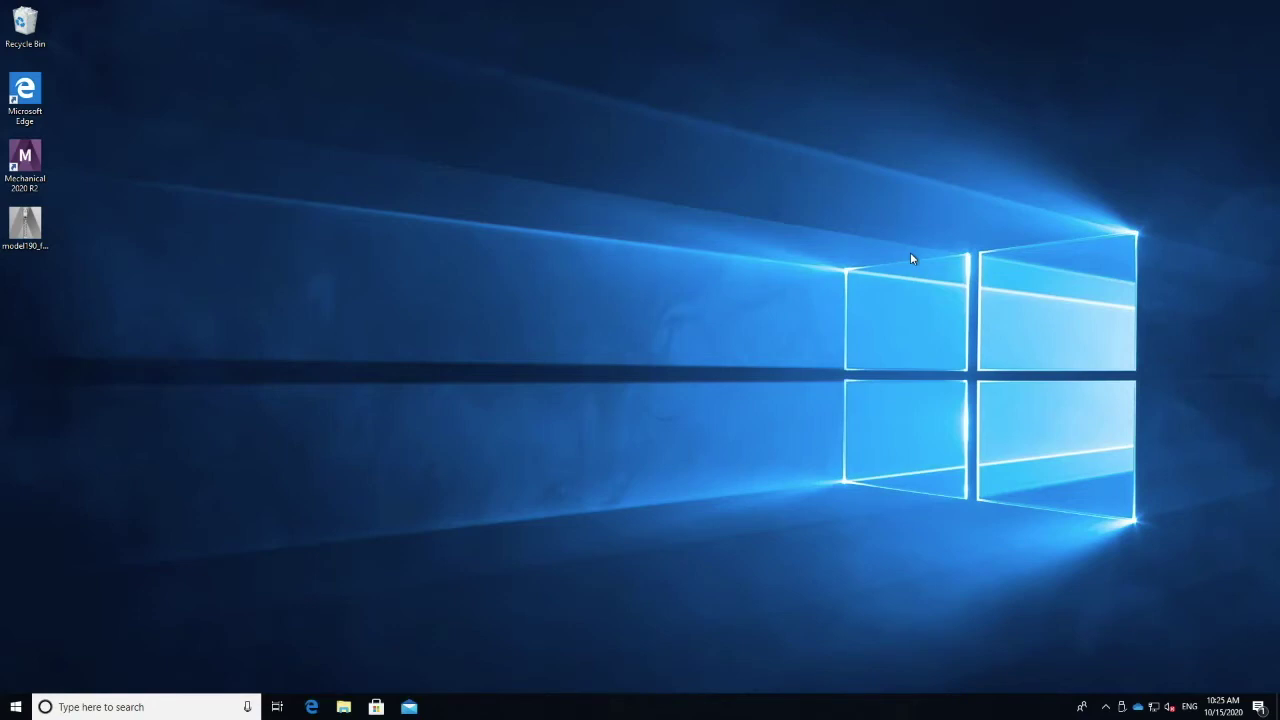
double_click(27, 226)
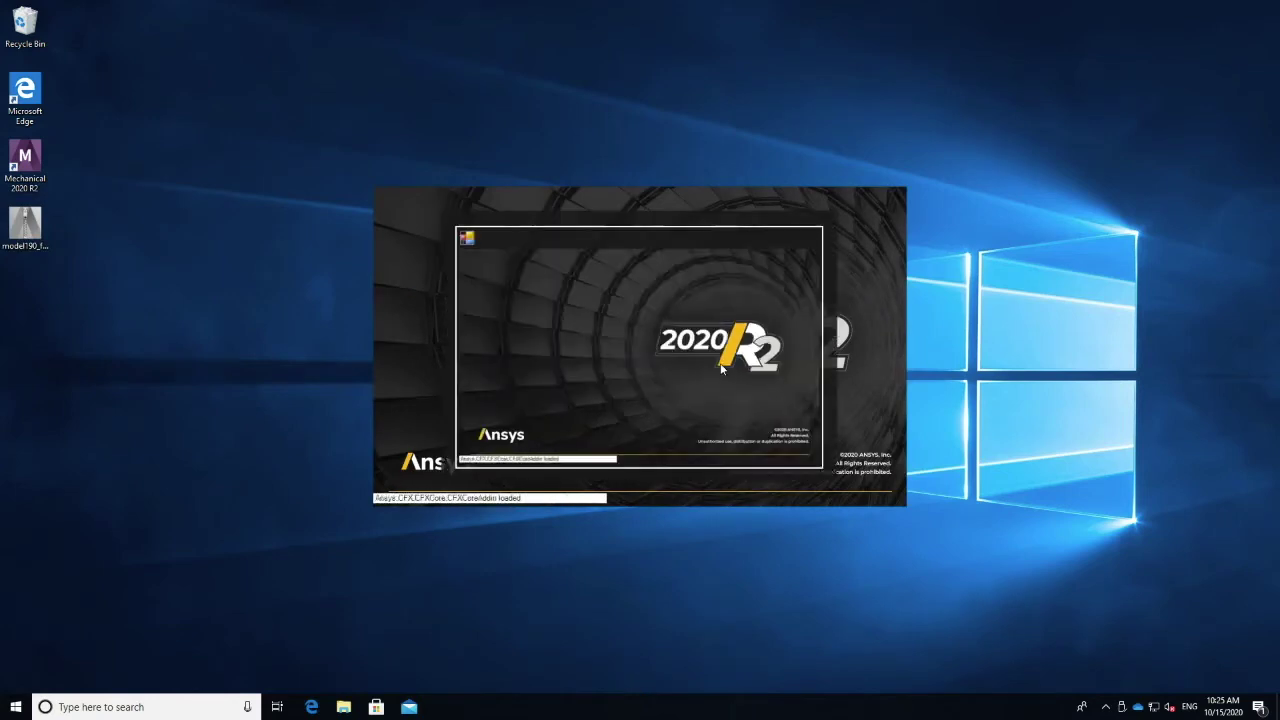
- Take the remote desktop out of full screen and bring the Exceed TurboX Dashboard to the front
mouse_move(703, 4)
left_click(887, 9)
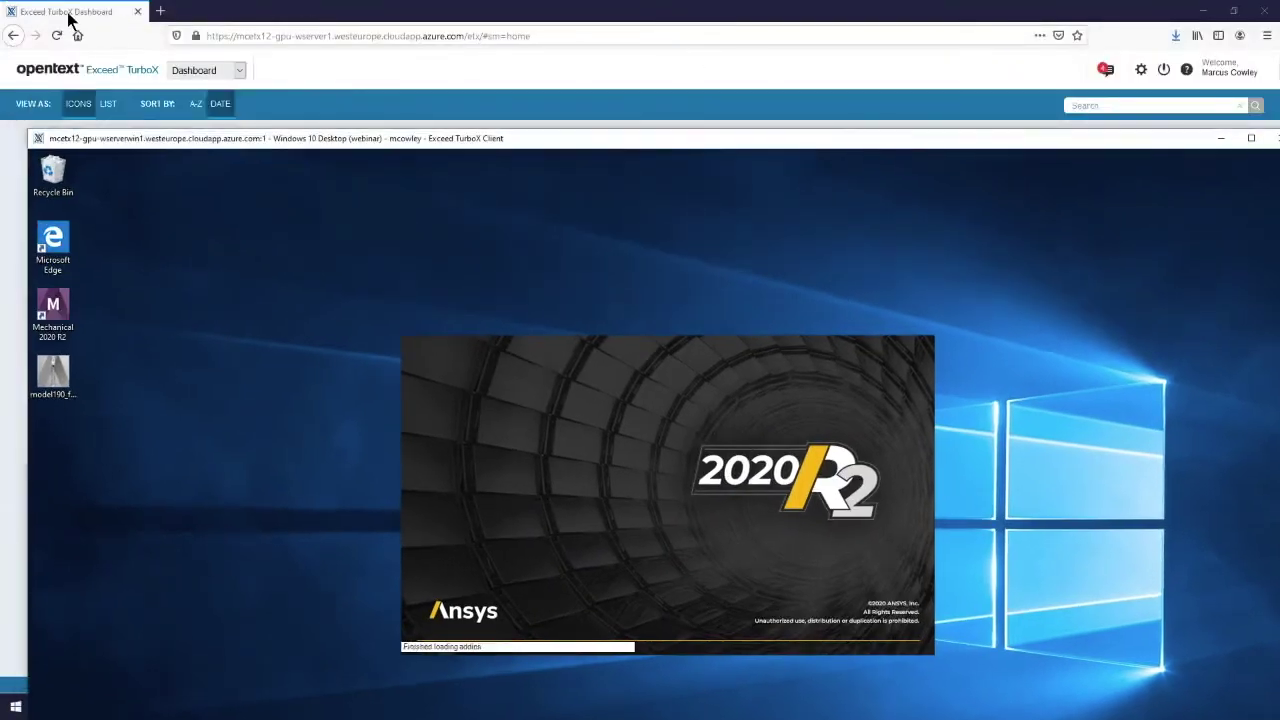
left_click(80, 14)
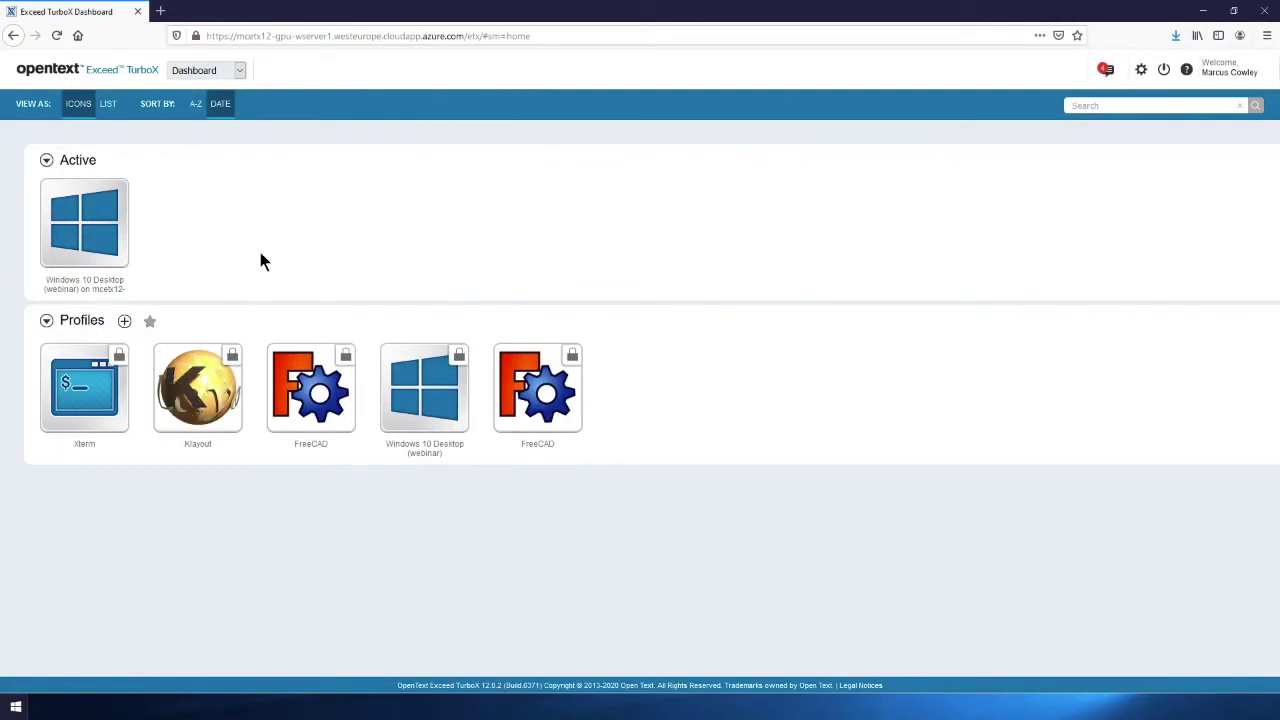
mouse_move(58, 226)
- Create a profile from the Default Published Application template and choose Klayout as its published application
left_click(124, 321)
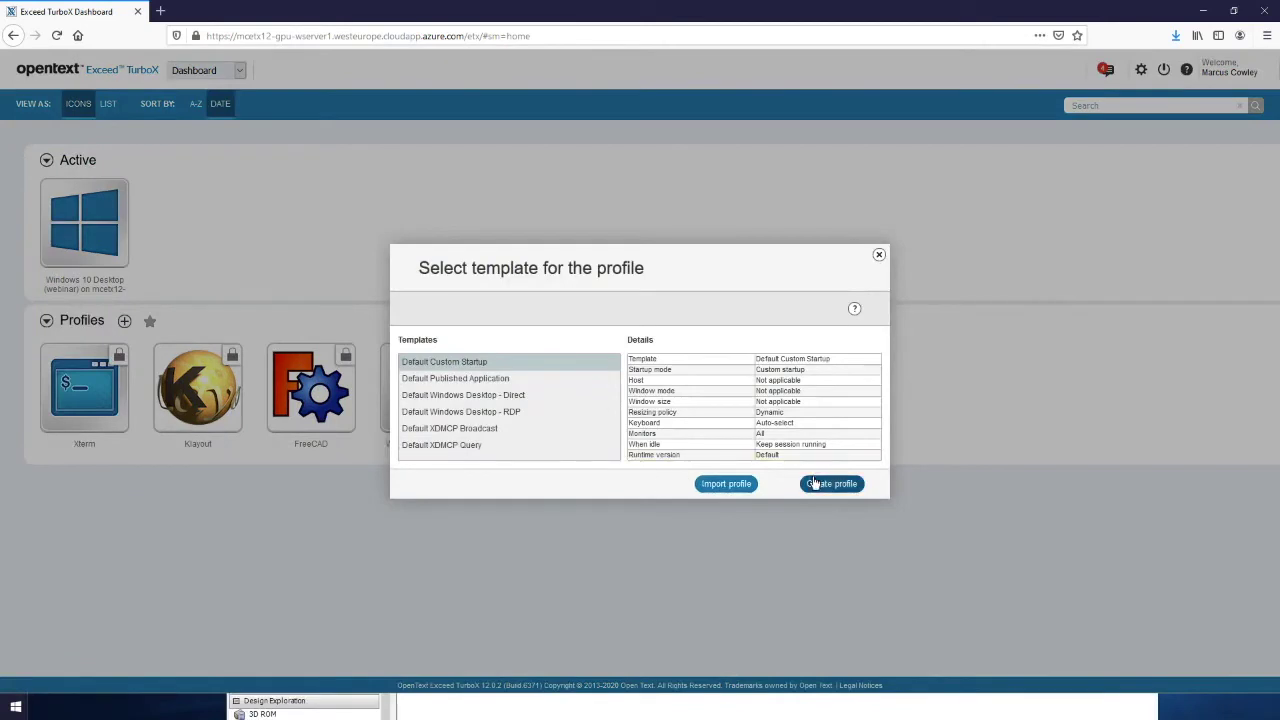
left_click(476, 380)
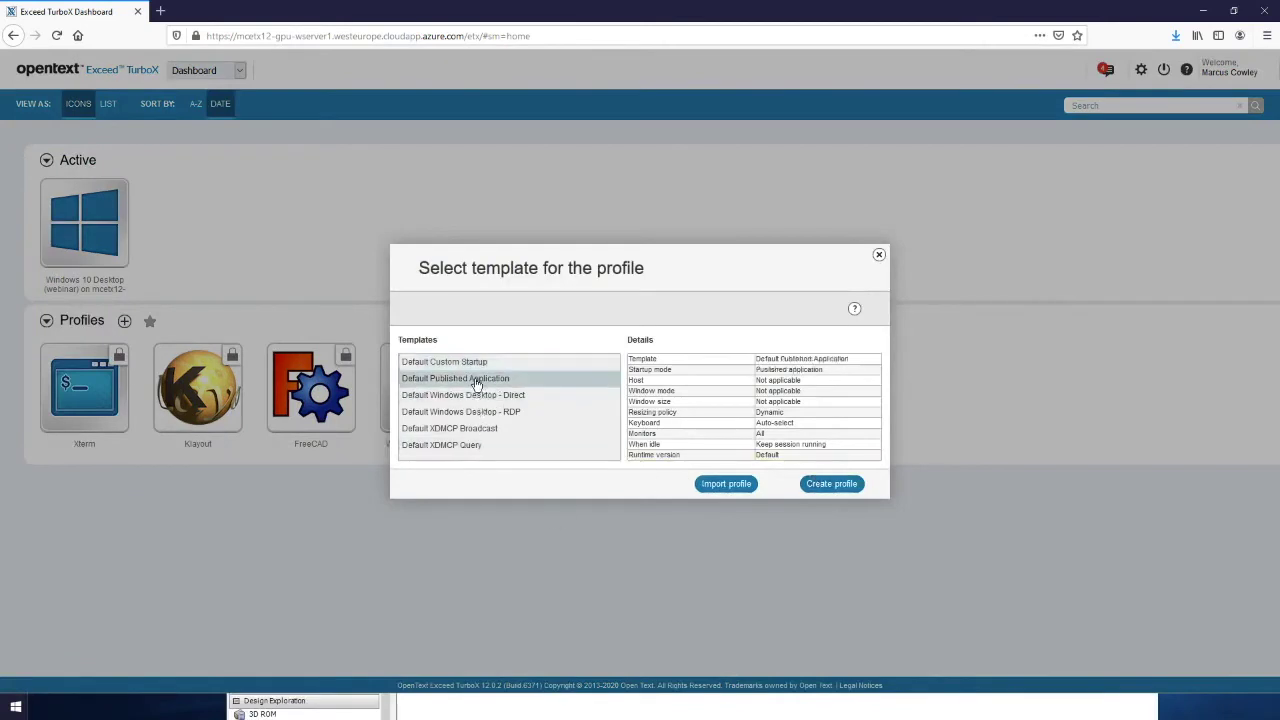
left_click(834, 486)
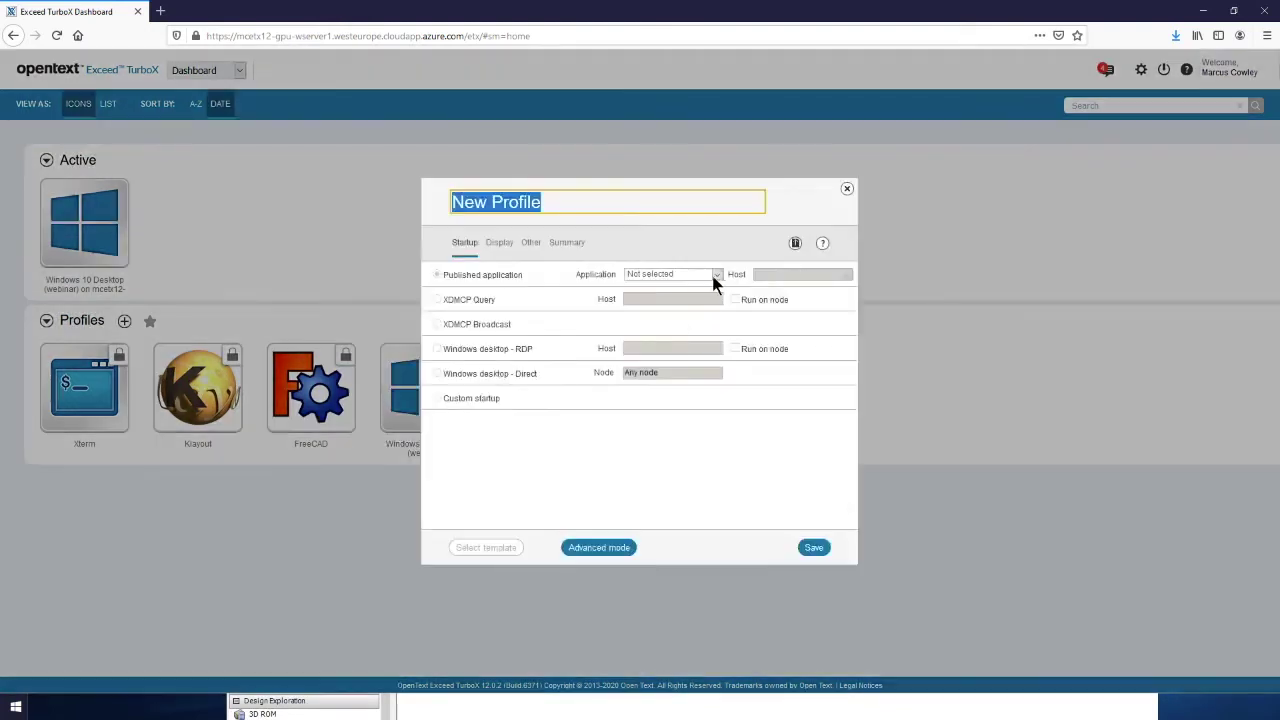
left_click(714, 278)
left_click(716, 302)
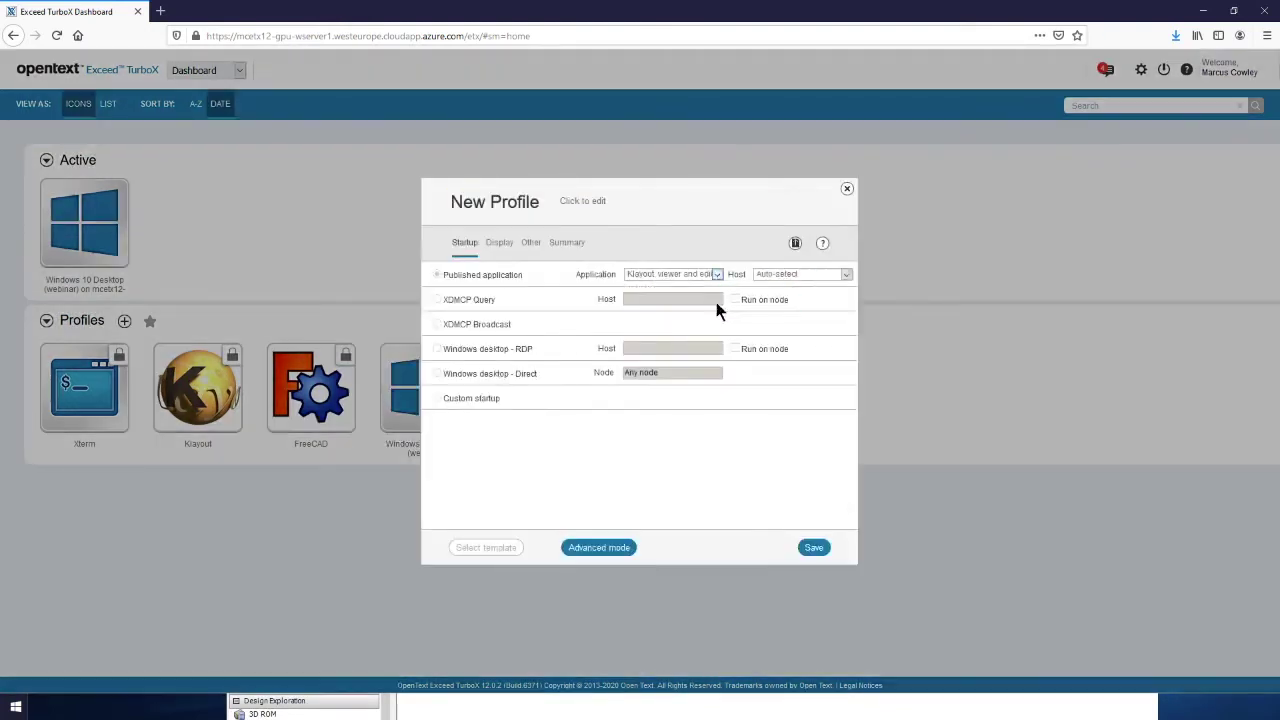
- Name the new profile KLAYOUT Published and save it
left_click(464, 200)
type("KAYOU")
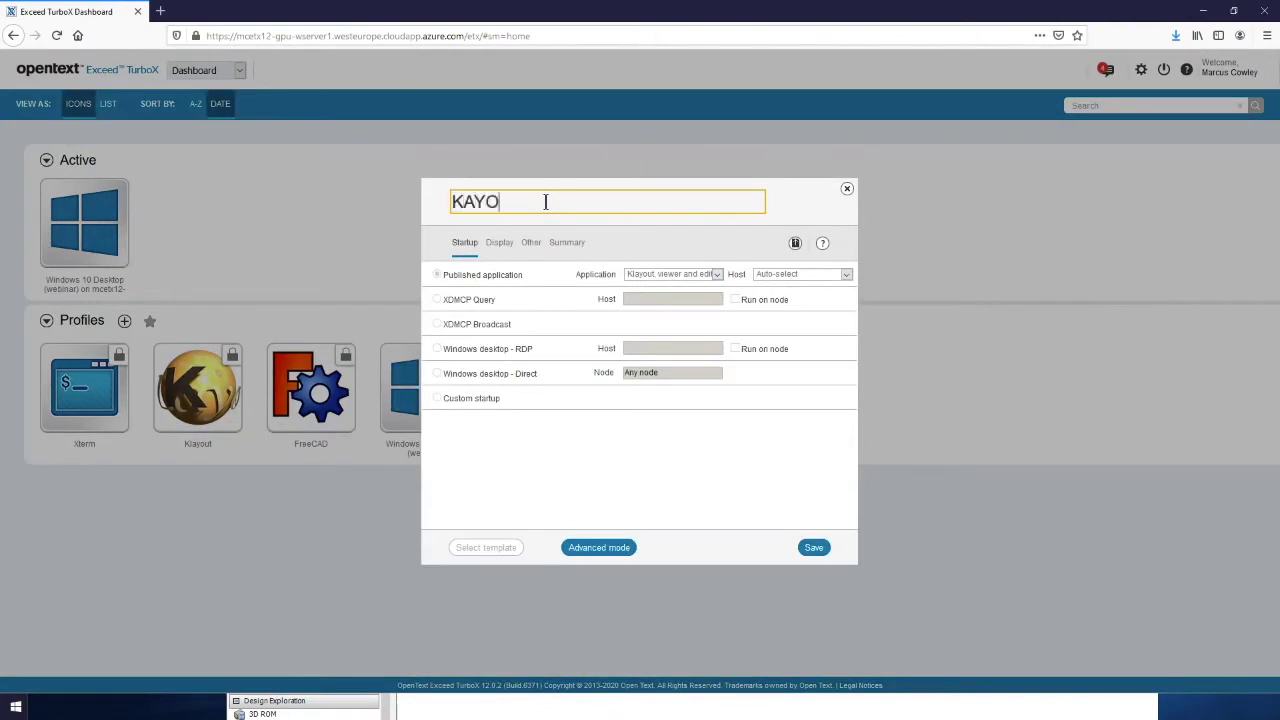
key("BackSpace")
key("BackSpace")
key("BackSpace")
type("LAYOUT Publis")
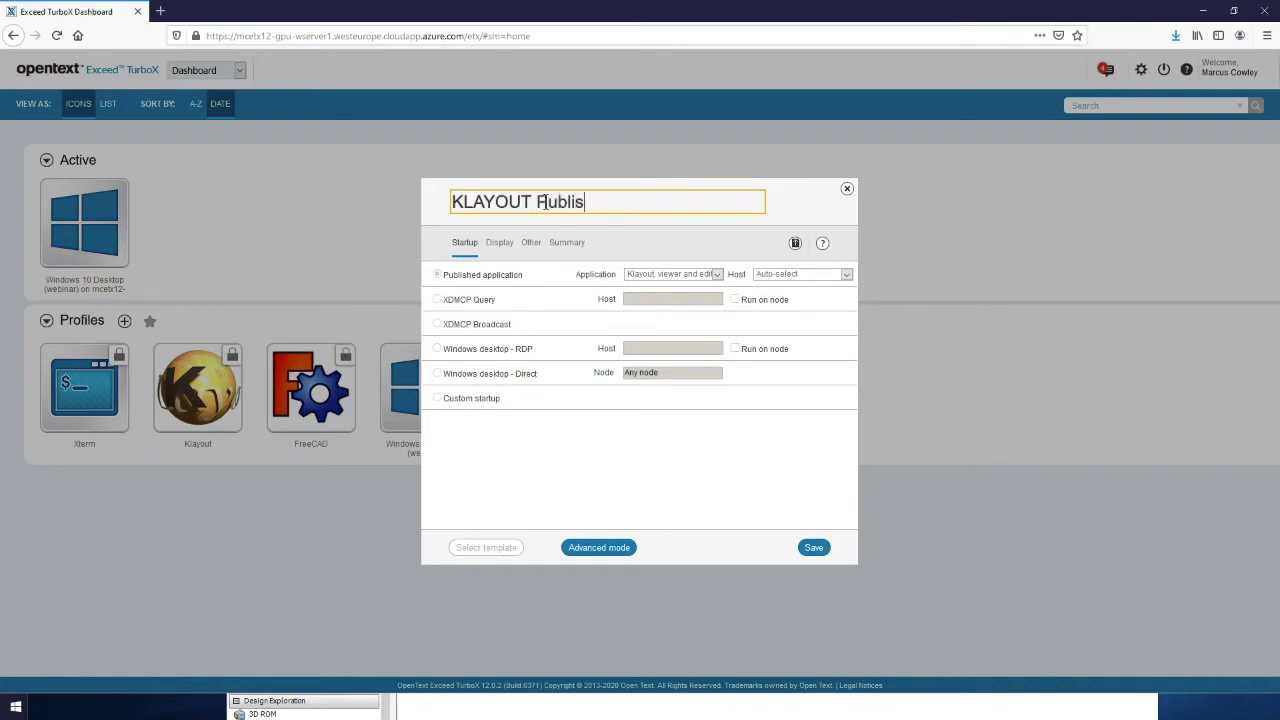
type("hed")
left_click(805, 549)
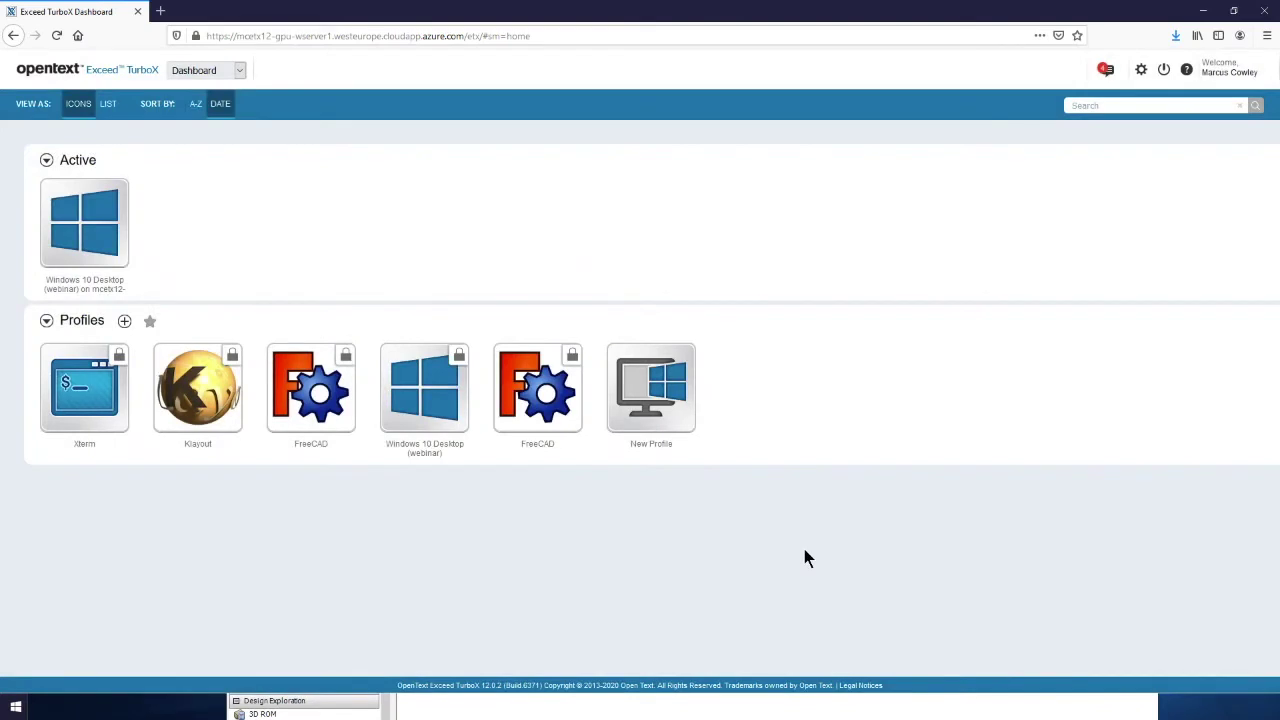
- Return to the Windows 10 Desktop session in full screen and open the Static Structural system's Model from Workbench
mouse_move(625, 455)
key("alt+Tab")
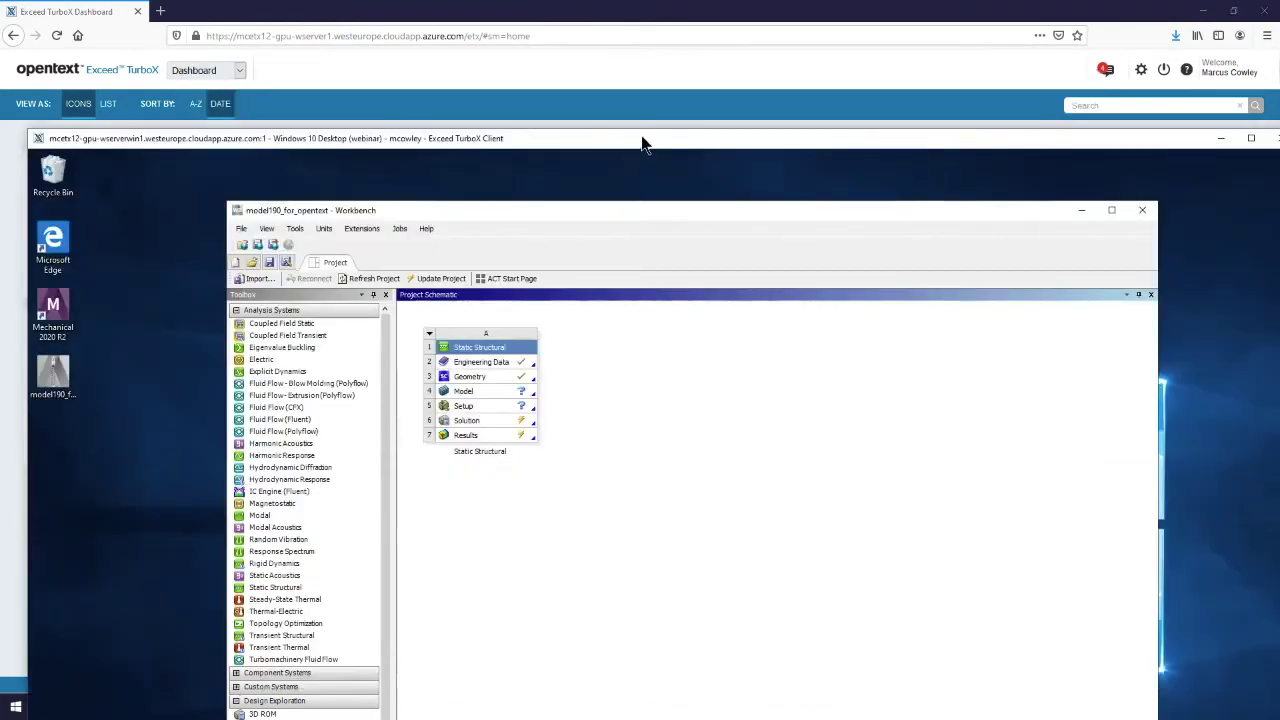
double_click(643, 137)
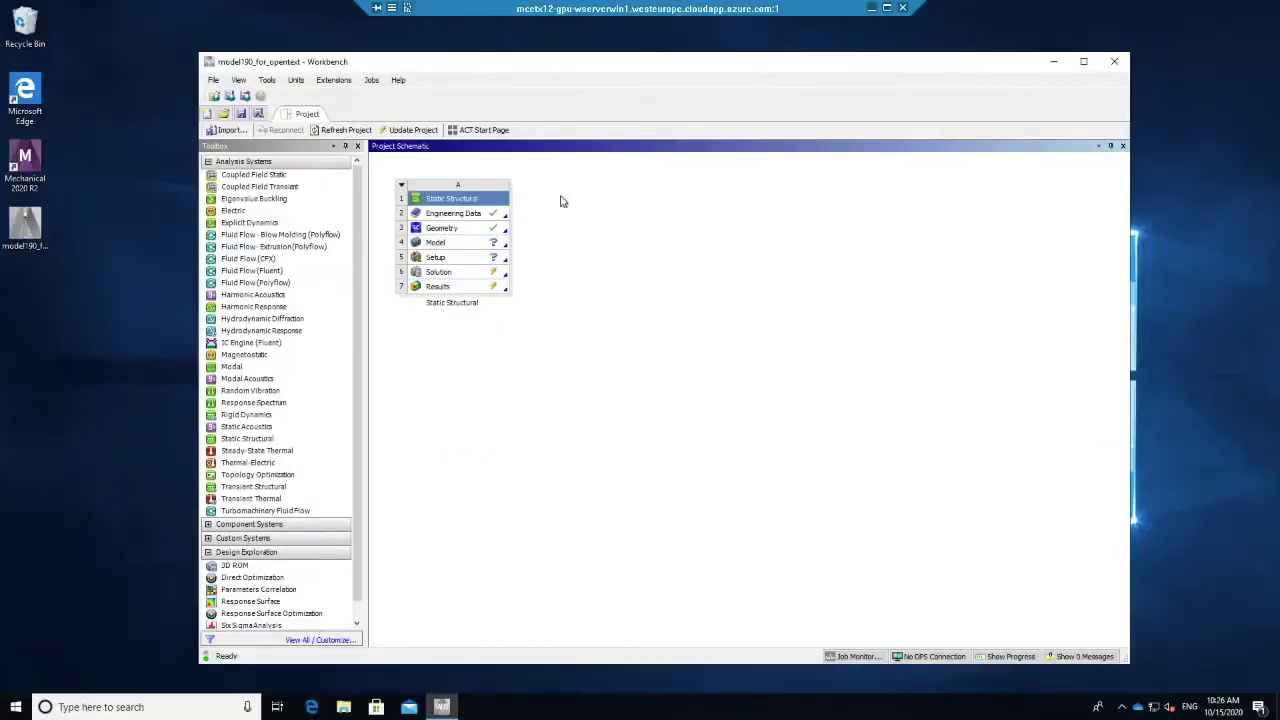
double_click(440, 243)
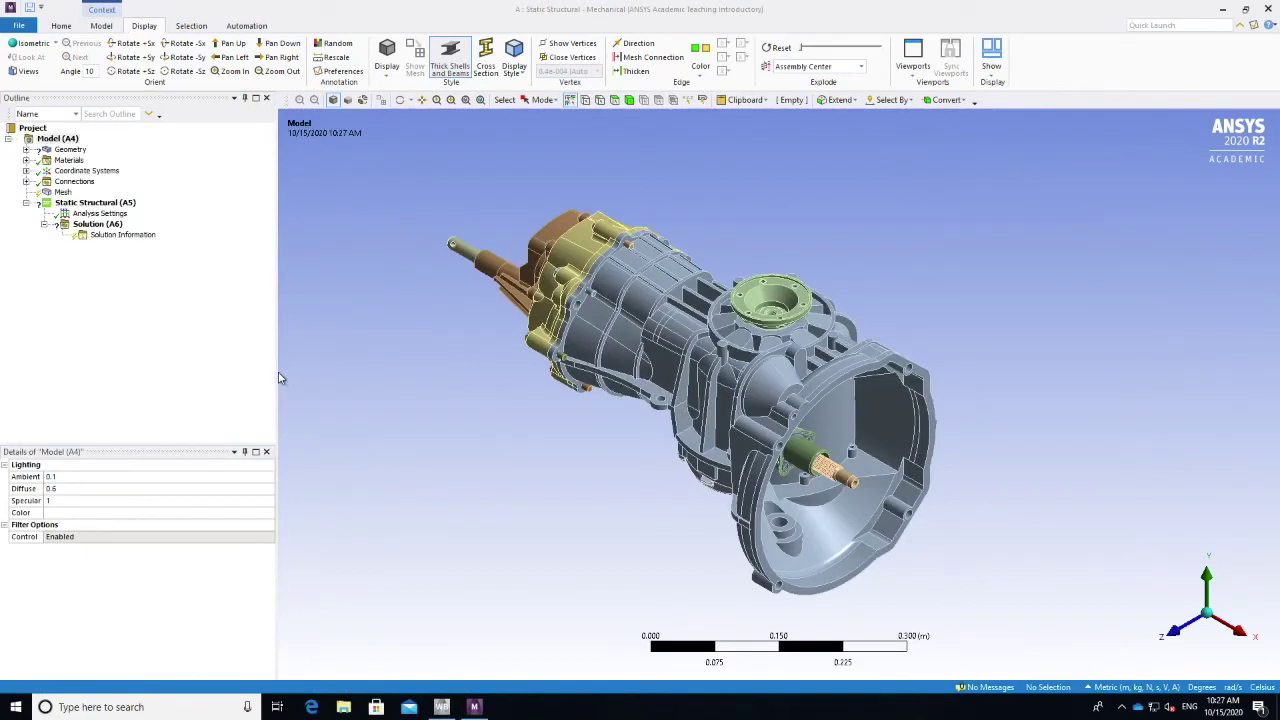
- Narrow the Outline and Details panes to widen the graphics area, enable free rotation and fit the gearbox in view
left_click_drag(279, 378, 176, 378)
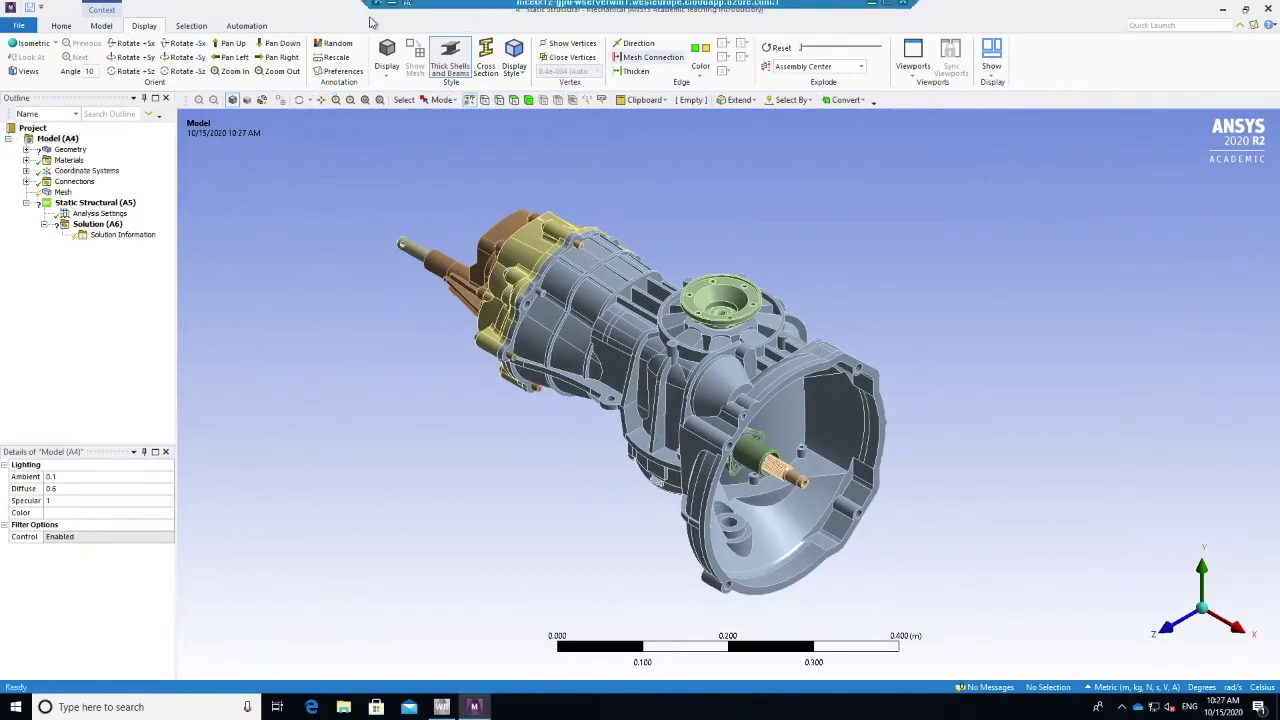
left_click(298, 100)
left_click_drag(788, 391, 886, 340)
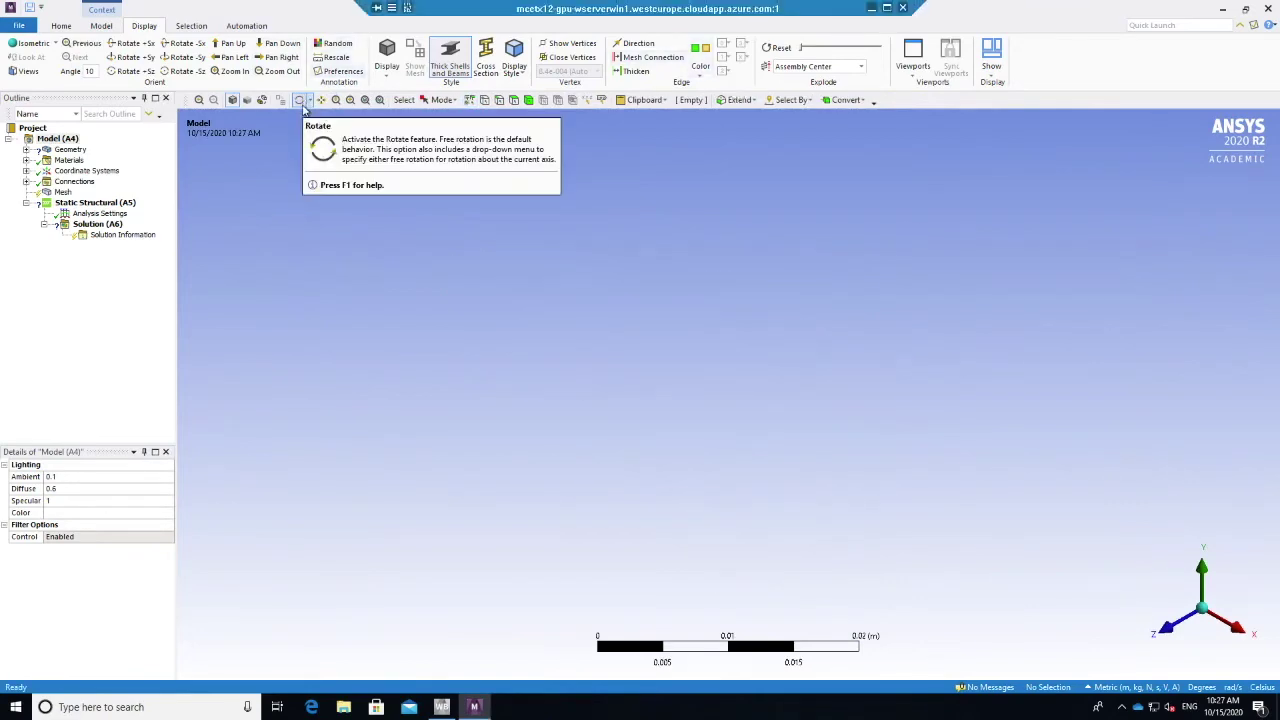
key("F7")
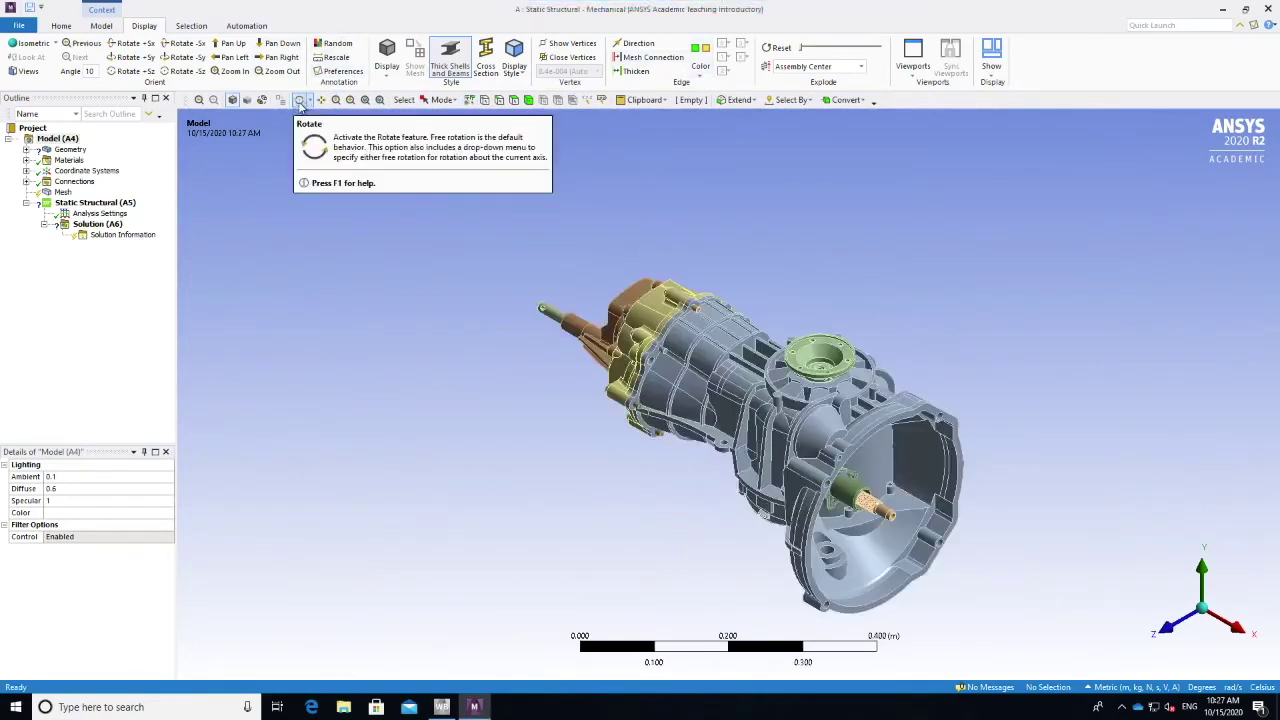
- Rotate the gearbox to see it from another side, try exploding its parts and reset the explosion
left_click_drag(948, 323, 535, 35)
left_click_drag(801, 48, 880, 48)
left_click(778, 47)
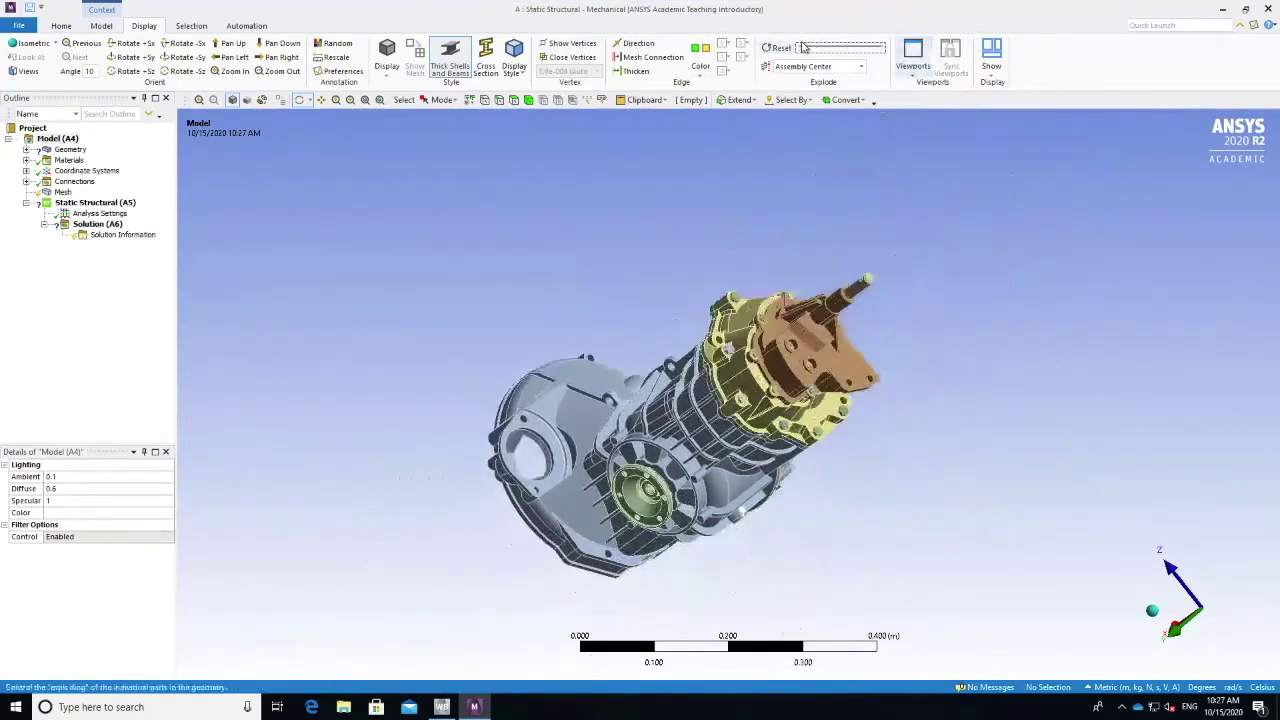
- Turn the gearbox to its shaft end and explode its parts progressively about the Assembly Center
left_click_drag(933, 352, 623, 307)
left_click_drag(806, 48, 876, 46)
left_click(838, 48)
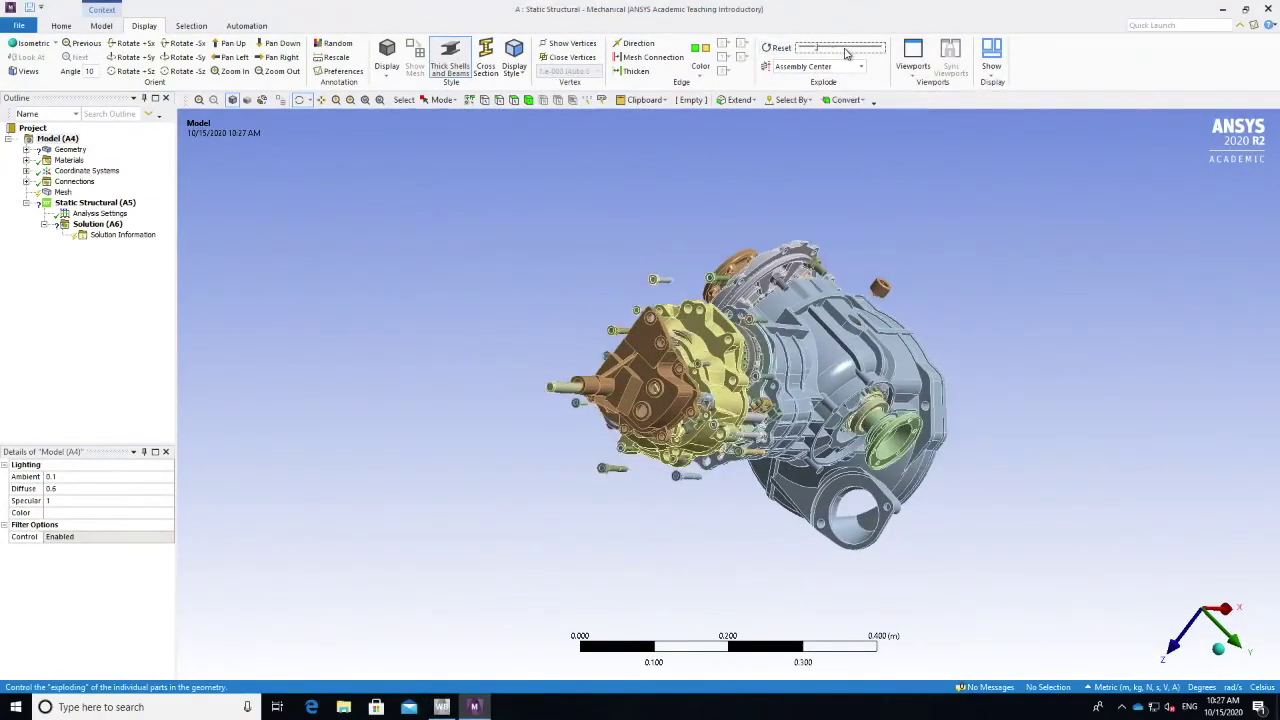
left_click(844, 50)
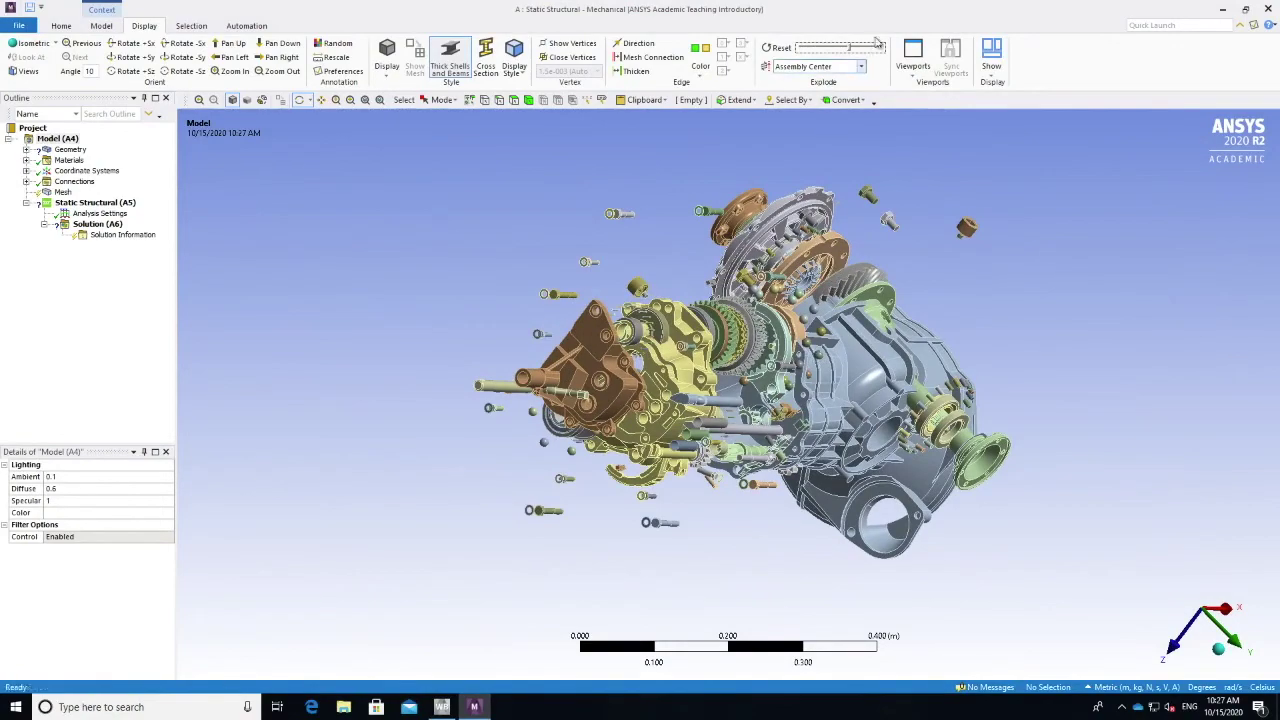
- Explode the gearbox further, inspect its internal gears up close and bring the parts back together
left_click(868, 49)
scroll(757, 396, "up", 6)
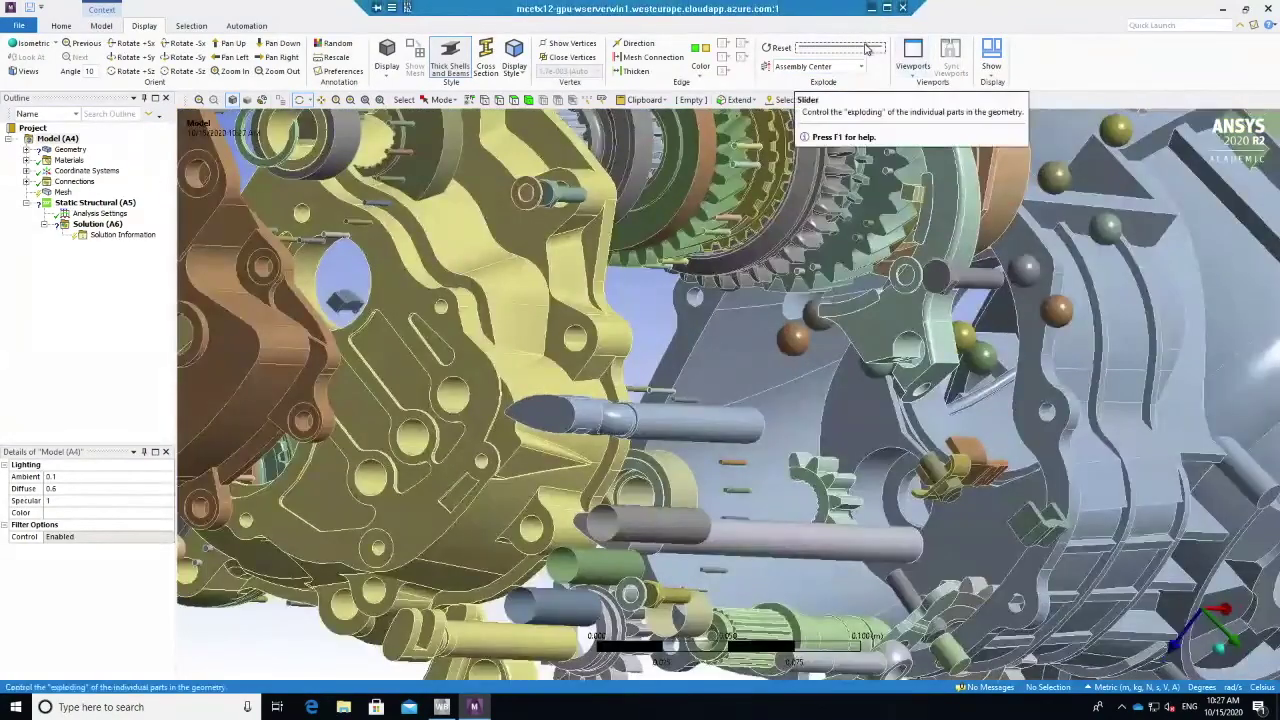
left_click_drag(864, 50, 798, 50)
scroll(862, 372, "down", 5)
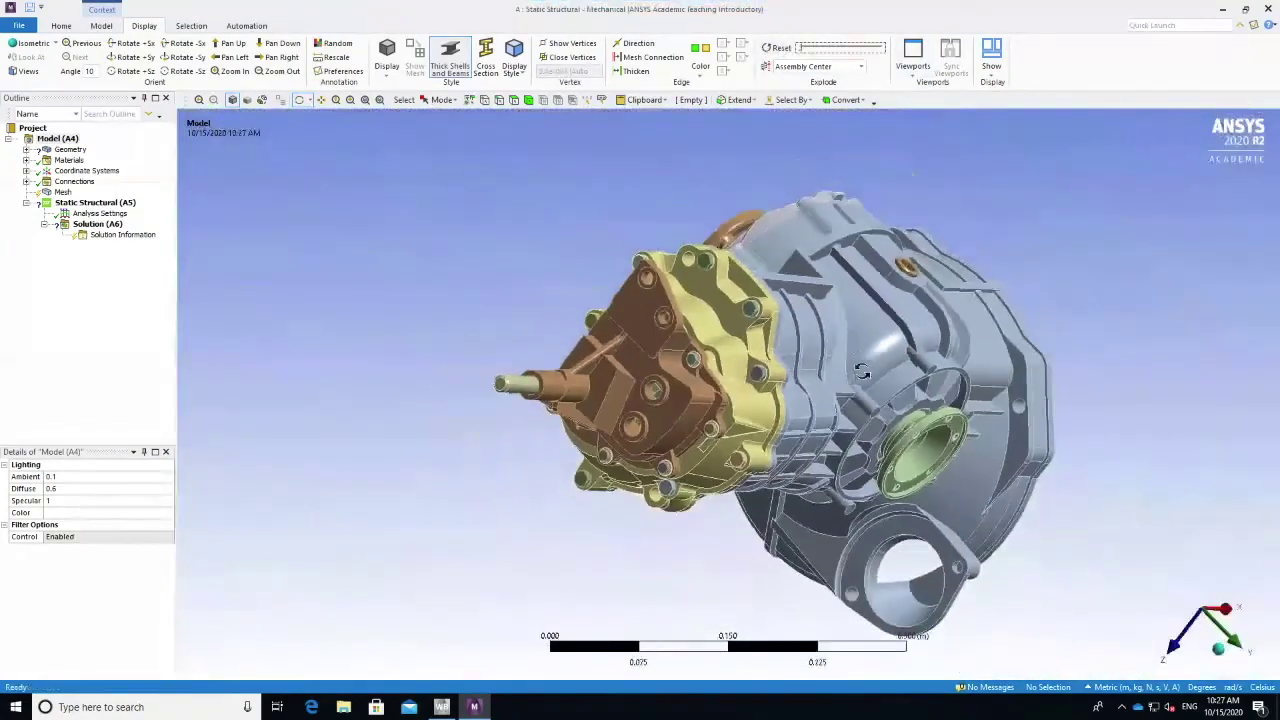
- Rotate the assembled gearbox around to show its open bell housing and output flange
left_click_drag(1058, 314, 420, 200)
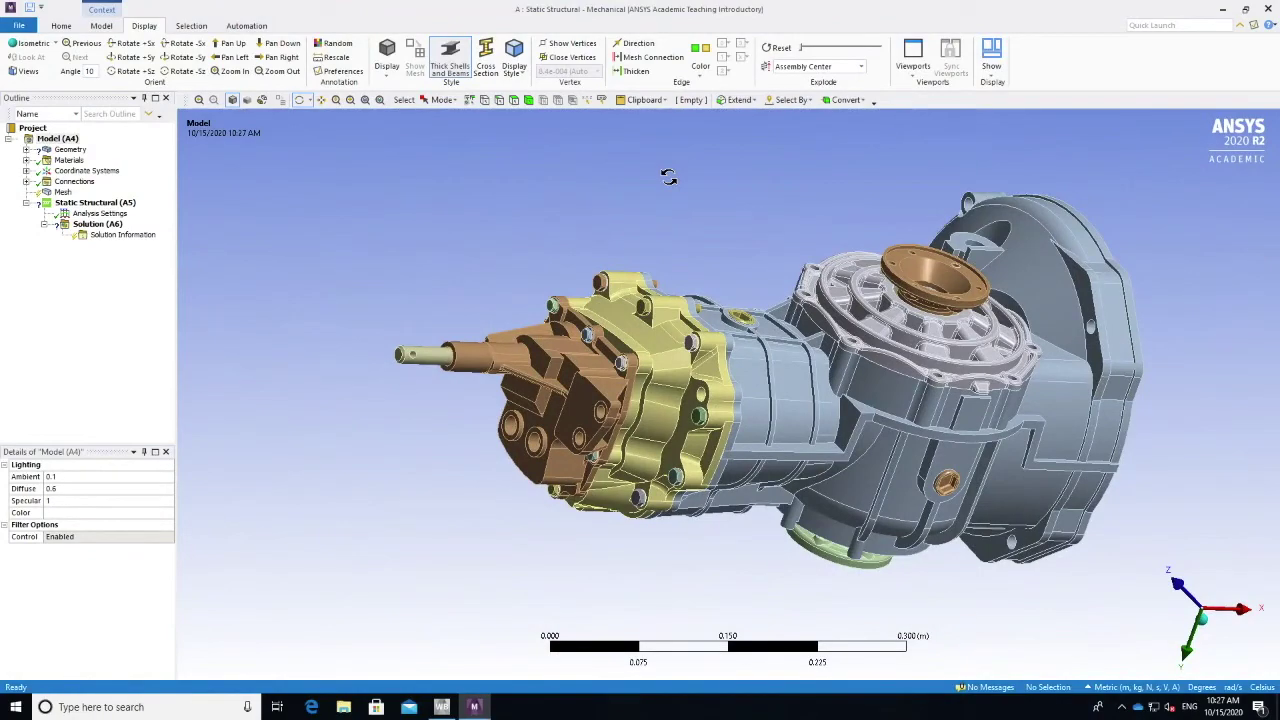
left_click_drag(564, 342, 534, 345)
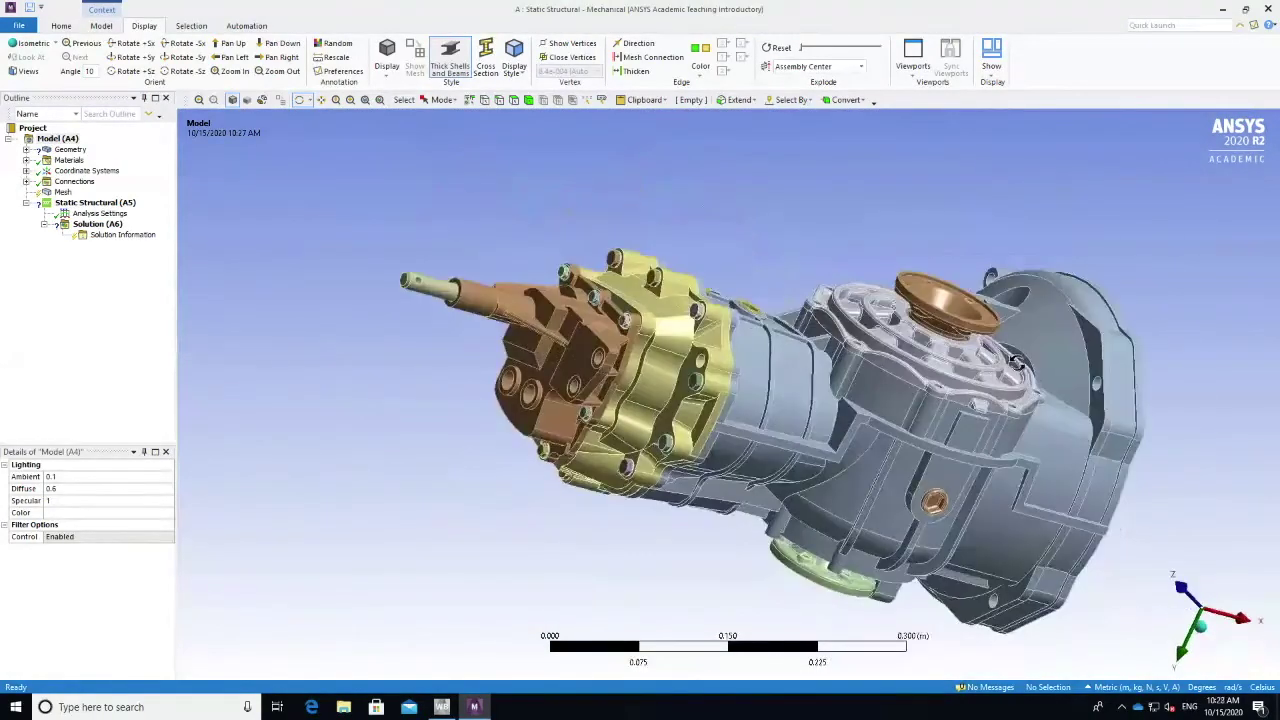
left_click_drag(1073, 435, 330, 320)
mouse_move(802, 52)
left_mouse_down()
mouse_move(870, 45)
mouse_move(802, 50)
left_mouse_up()
left_click_drag(638, 159, 879, 279)
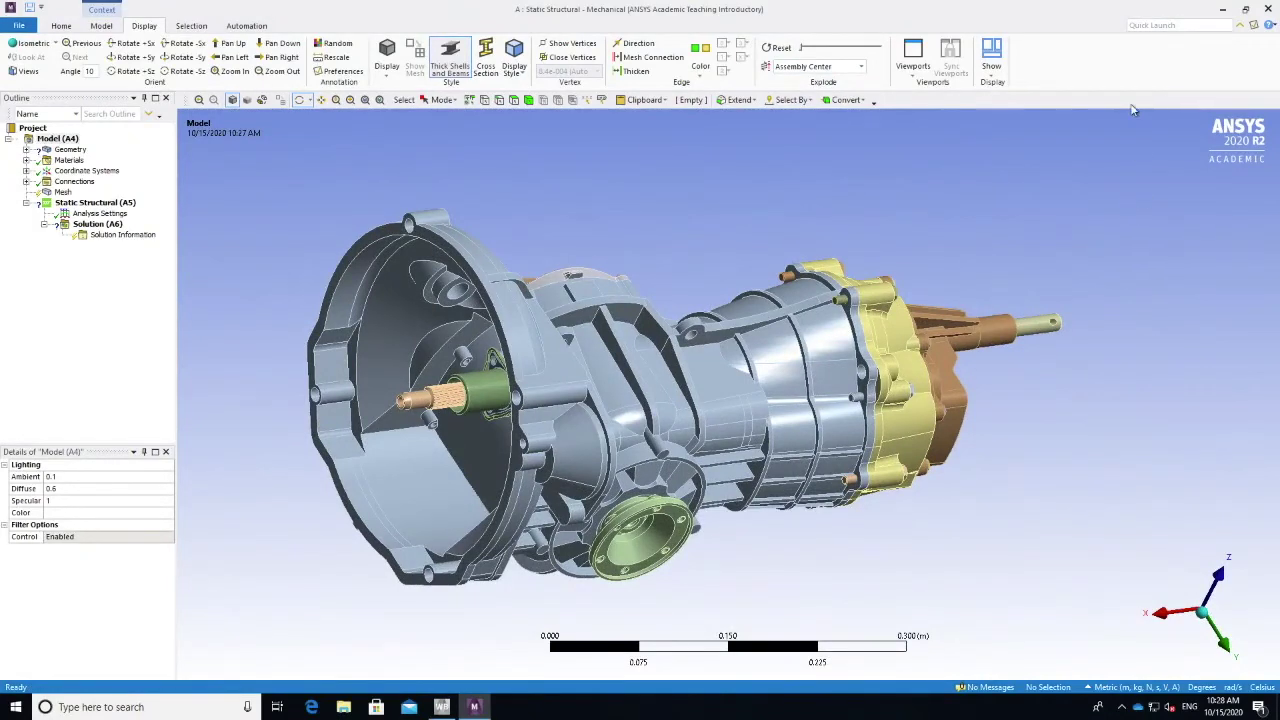
- Explode the gearbox almost fully from the bell housing side, examine the separated parts and collapse the explosion
left_click_drag(801, 48, 875, 50)
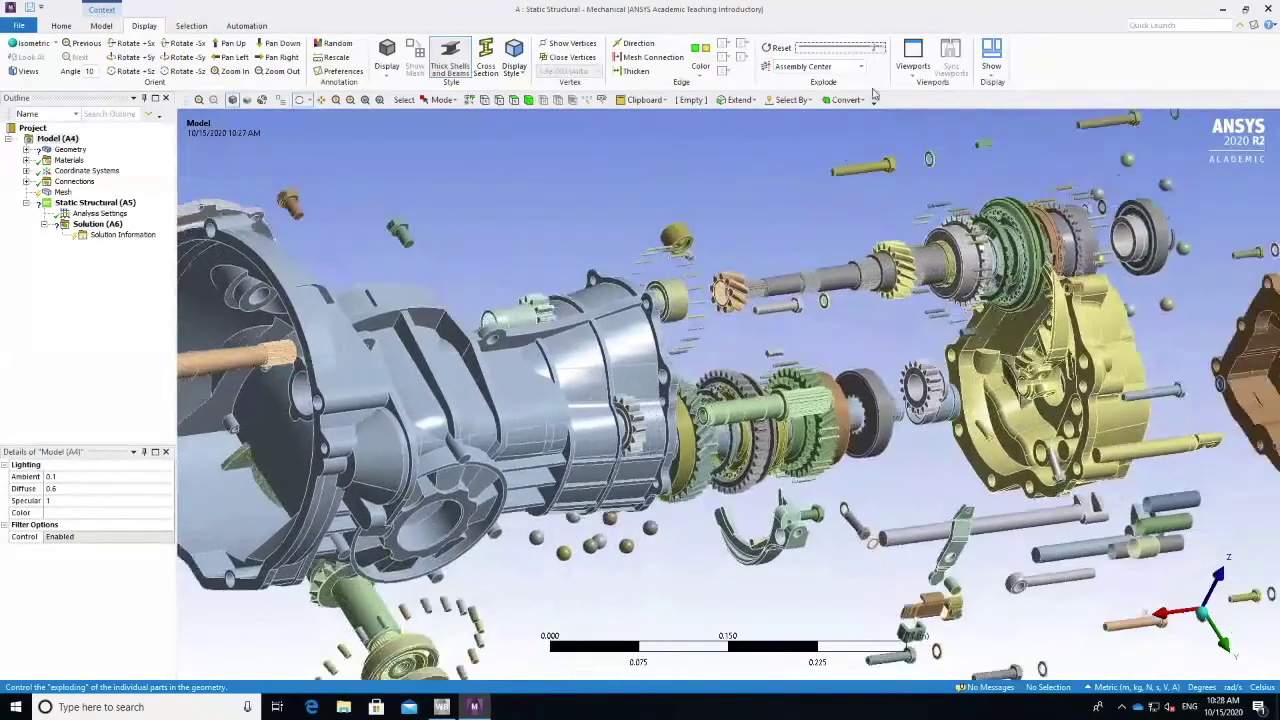
scroll(828, 425, "up", 5)
scroll(828, 425, "down", 8)
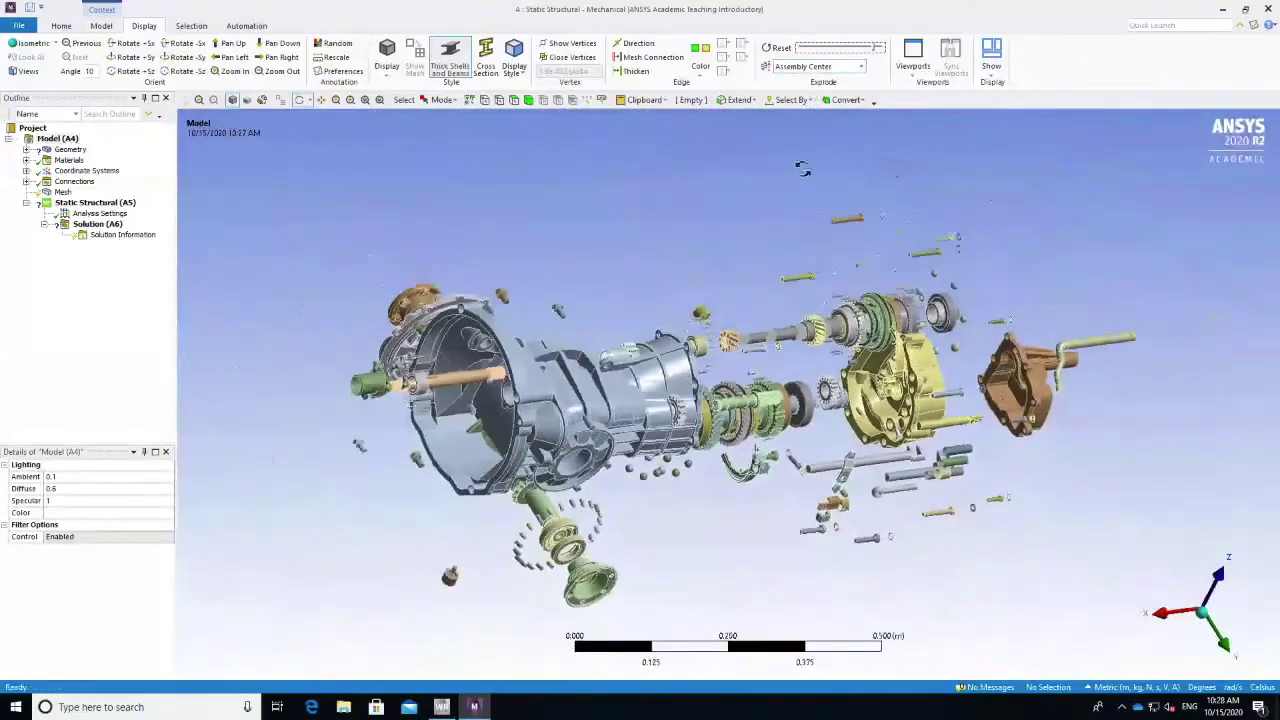
left_click(803, 52)
scroll(780, 338, "up", 2)
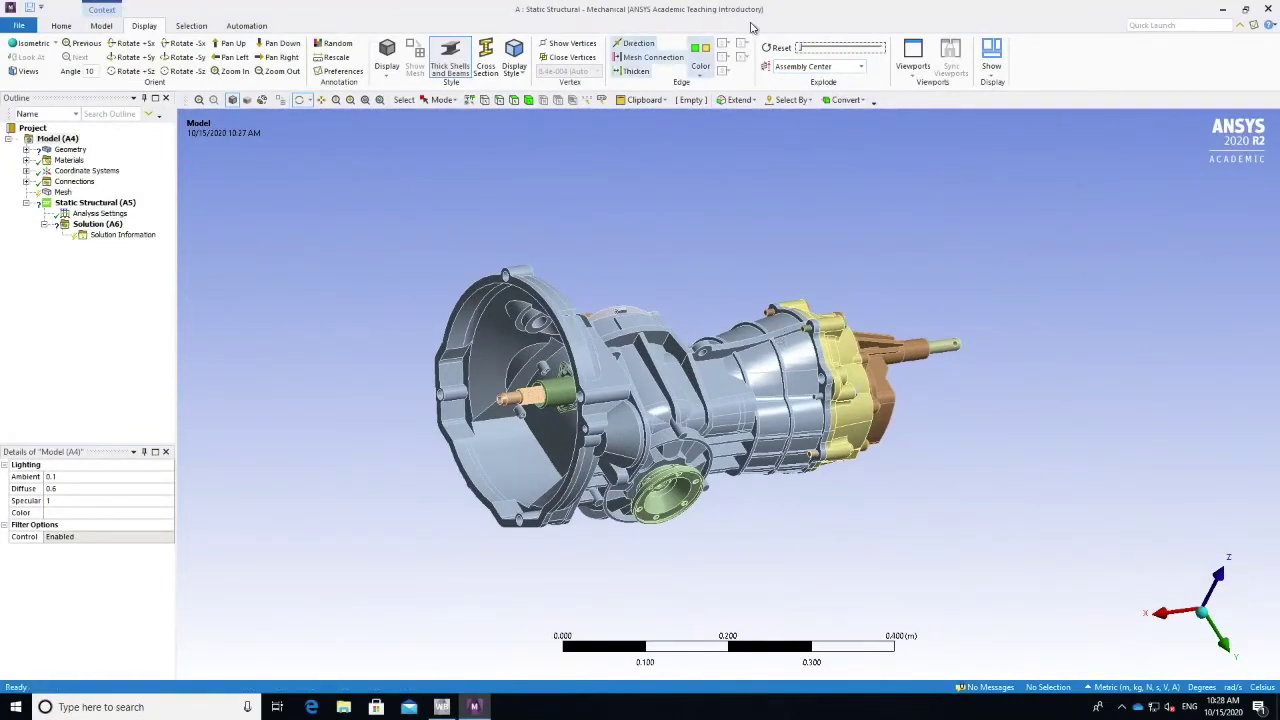
mouse_move(803, 50)
left_mouse_down()
mouse_move(860, 48)
mouse_move(800, 48)
left_mouse_up()
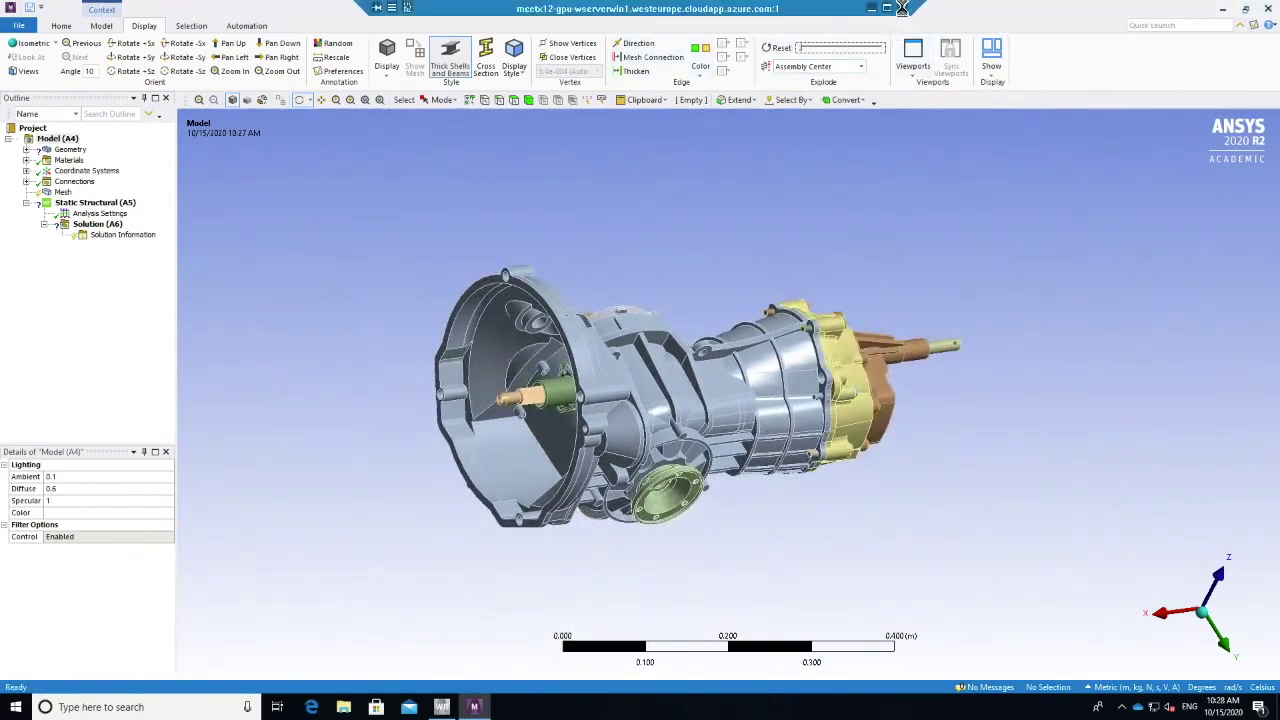
- Close the remote Windows 10 Desktop window and suspend its session
left_click(902, 6)
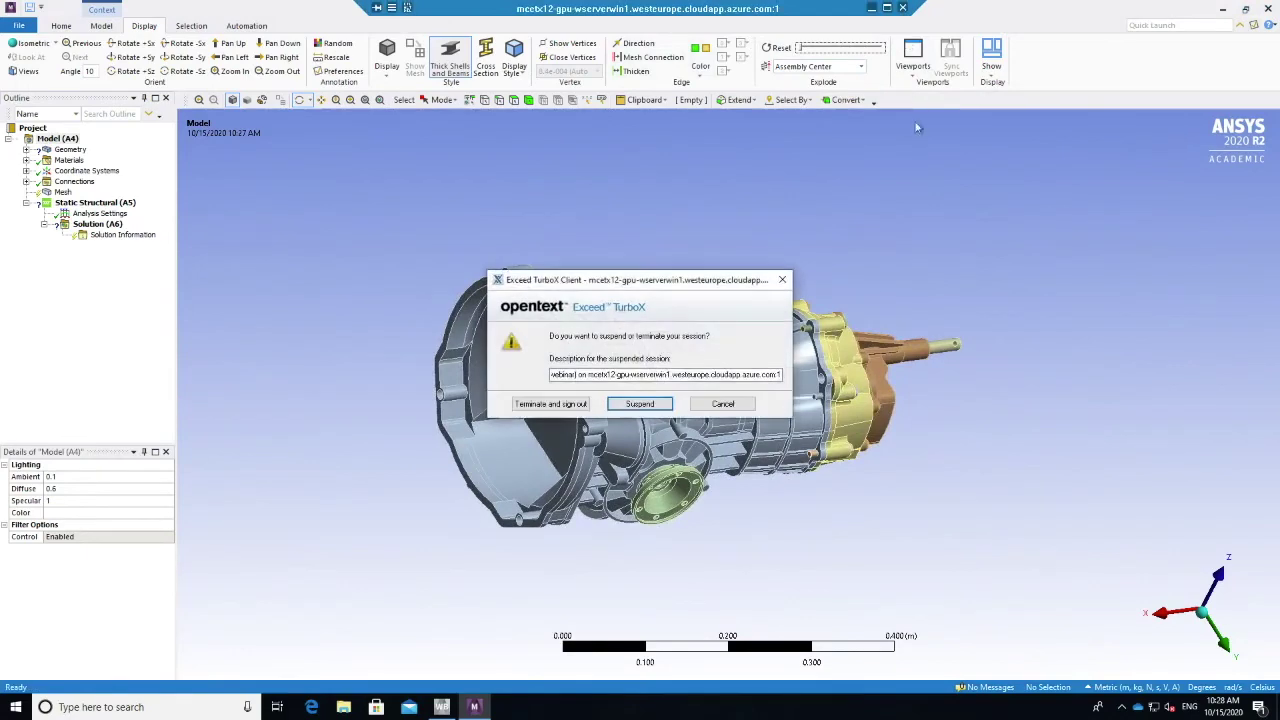
left_click(637, 404)
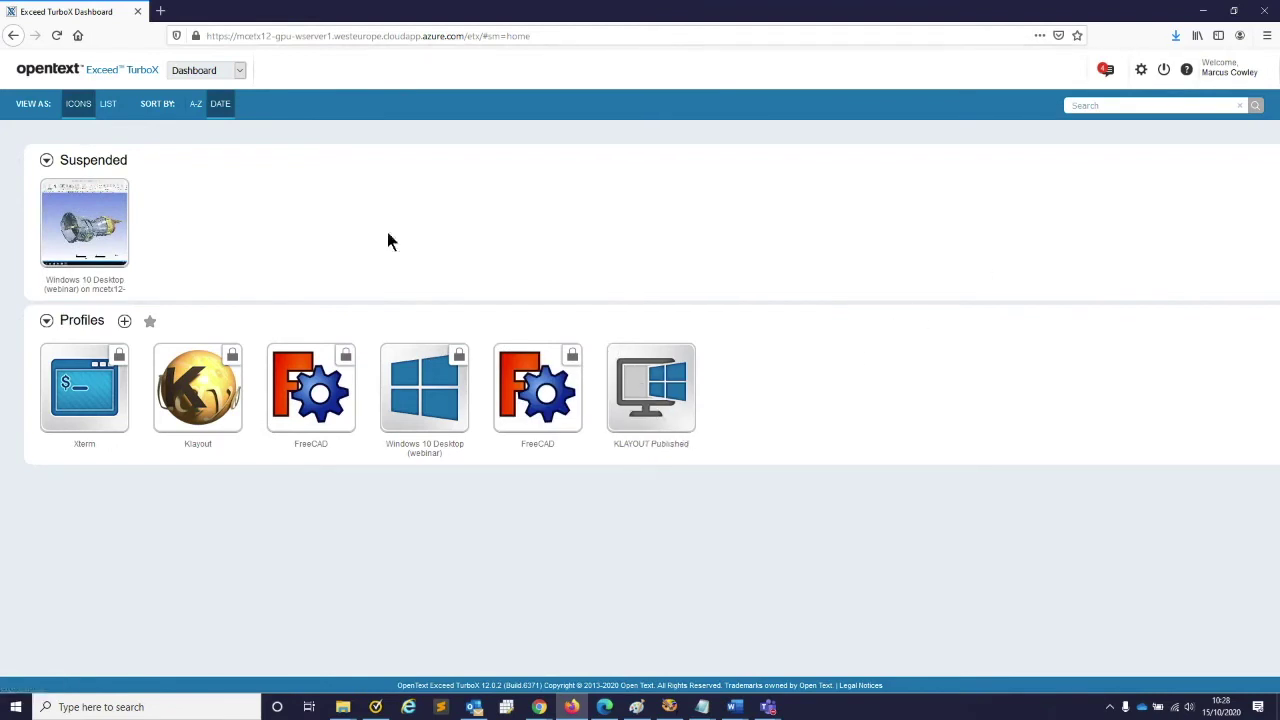
mouse_move(62, 231)
- Switch from the Dashboard to the Server Manager and refresh the list of nodes
left_click(222, 68)
left_click(214, 106)
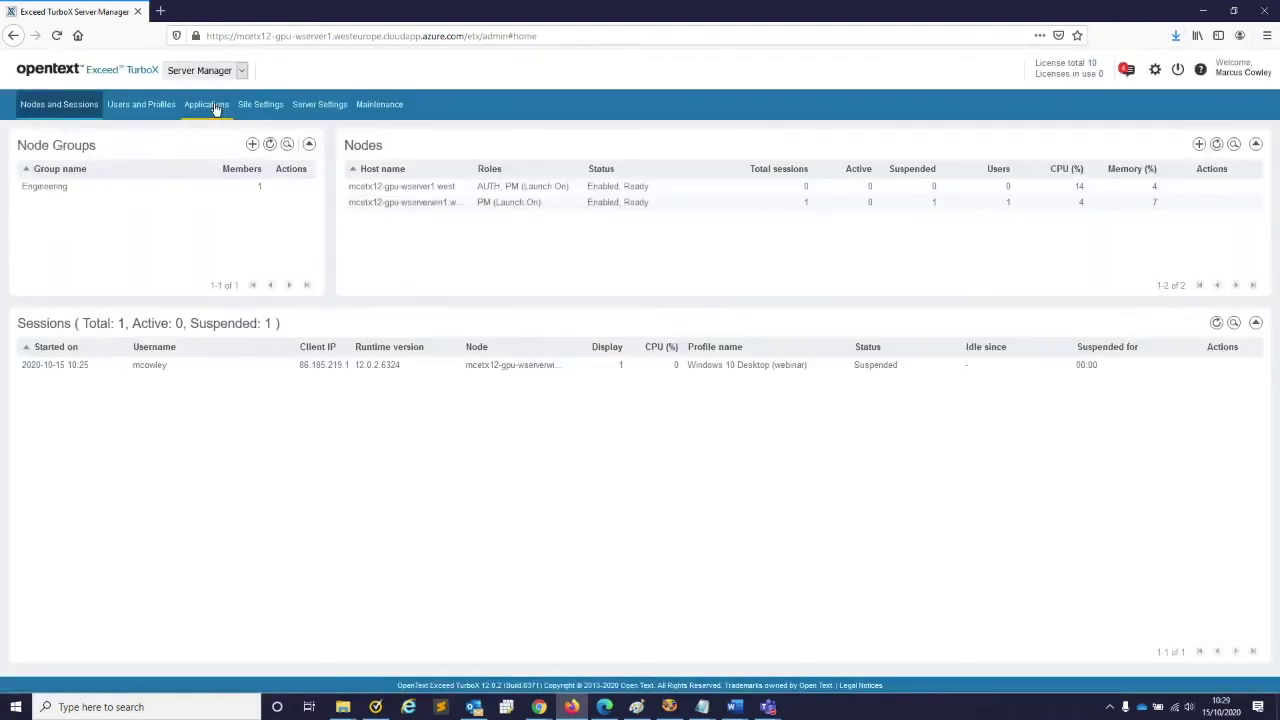
left_click(1217, 145)
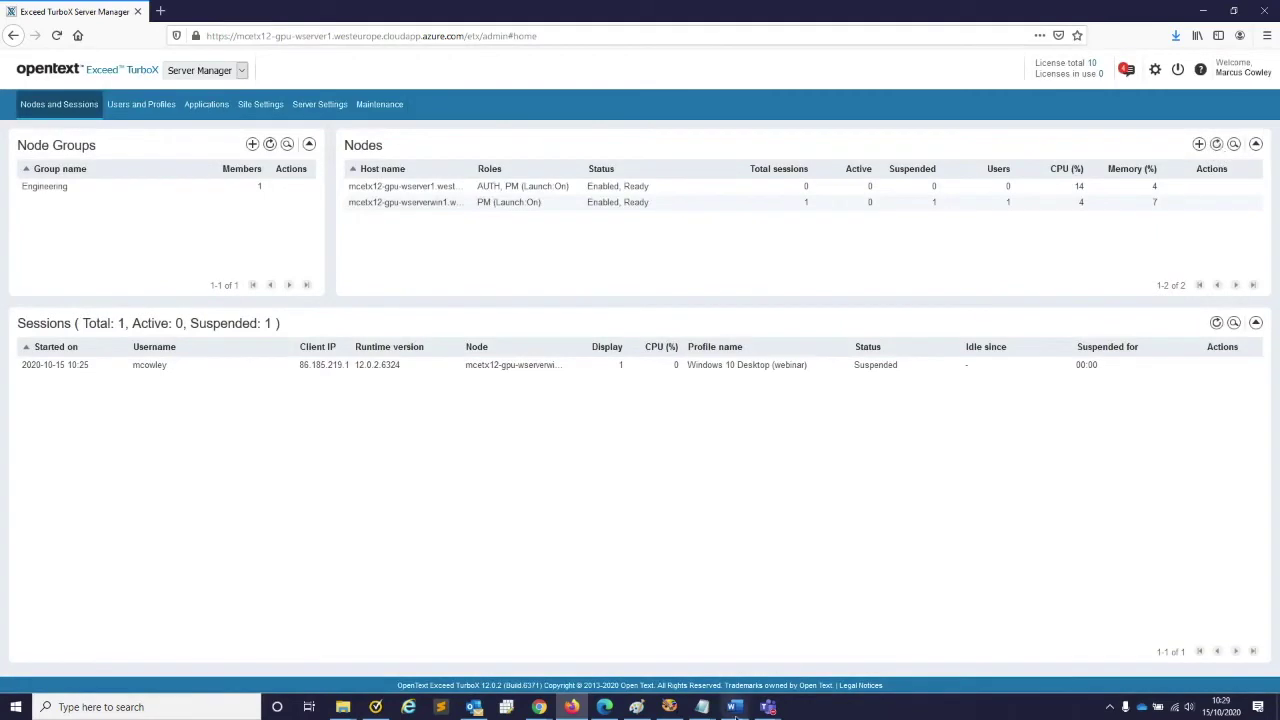
- Check the progress of the MCETX12-GPU-WServer2 deployment in the Azure portal's Cloud Shell and return to the Server Manager
mouse_move(539, 707)
left_click(541, 661)
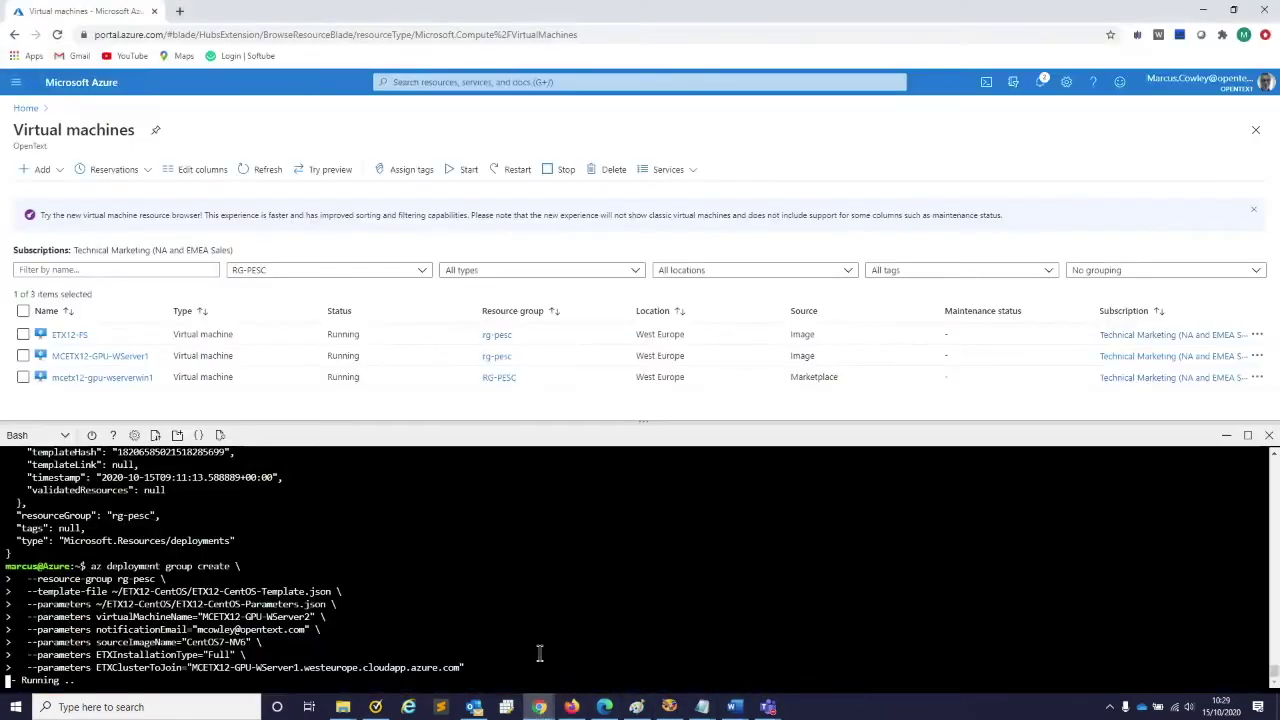
left_click(1206, 14)
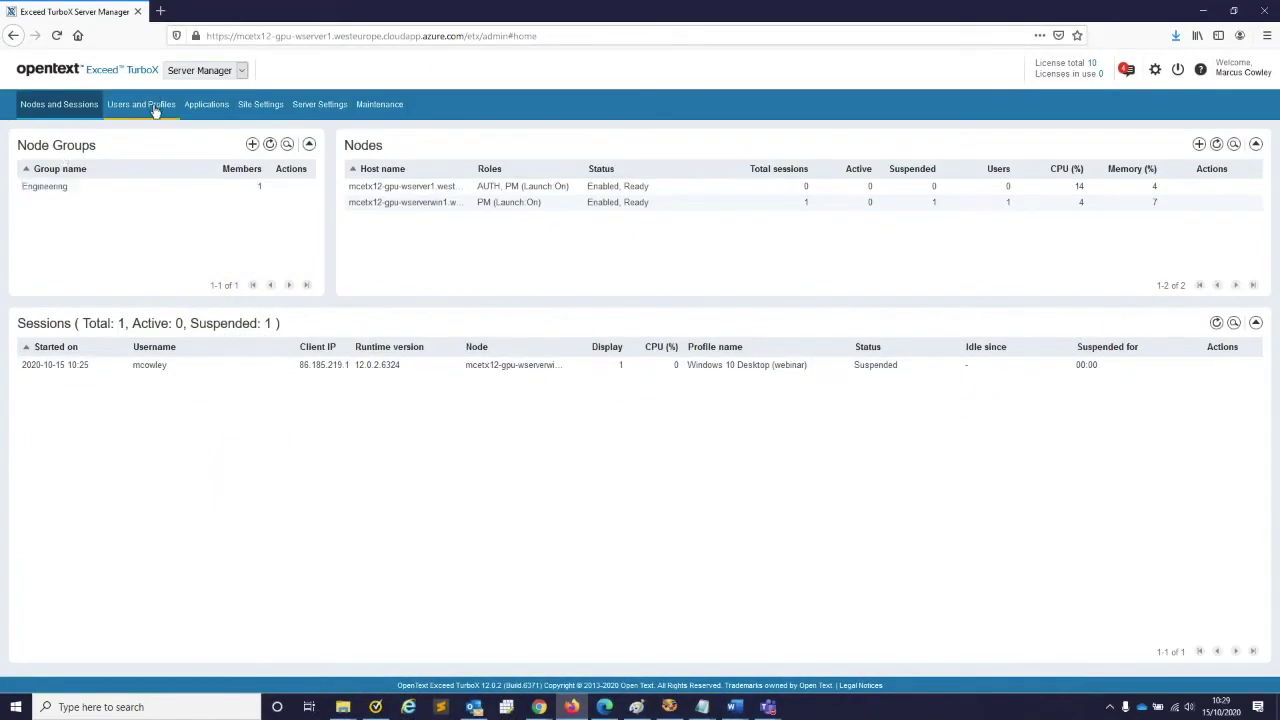
- Look at the server configuration and view the cluster's servers in the site settings
left_click(322, 106)
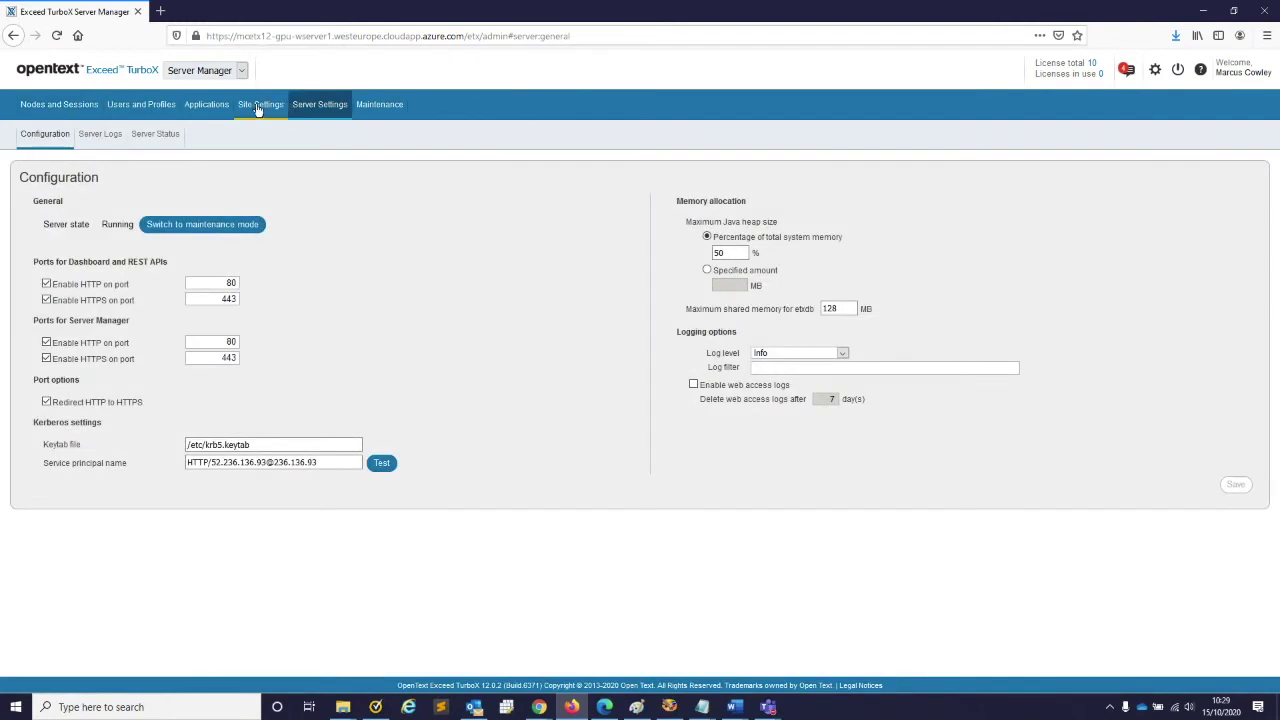
left_click(258, 106)
left_click(182, 137)
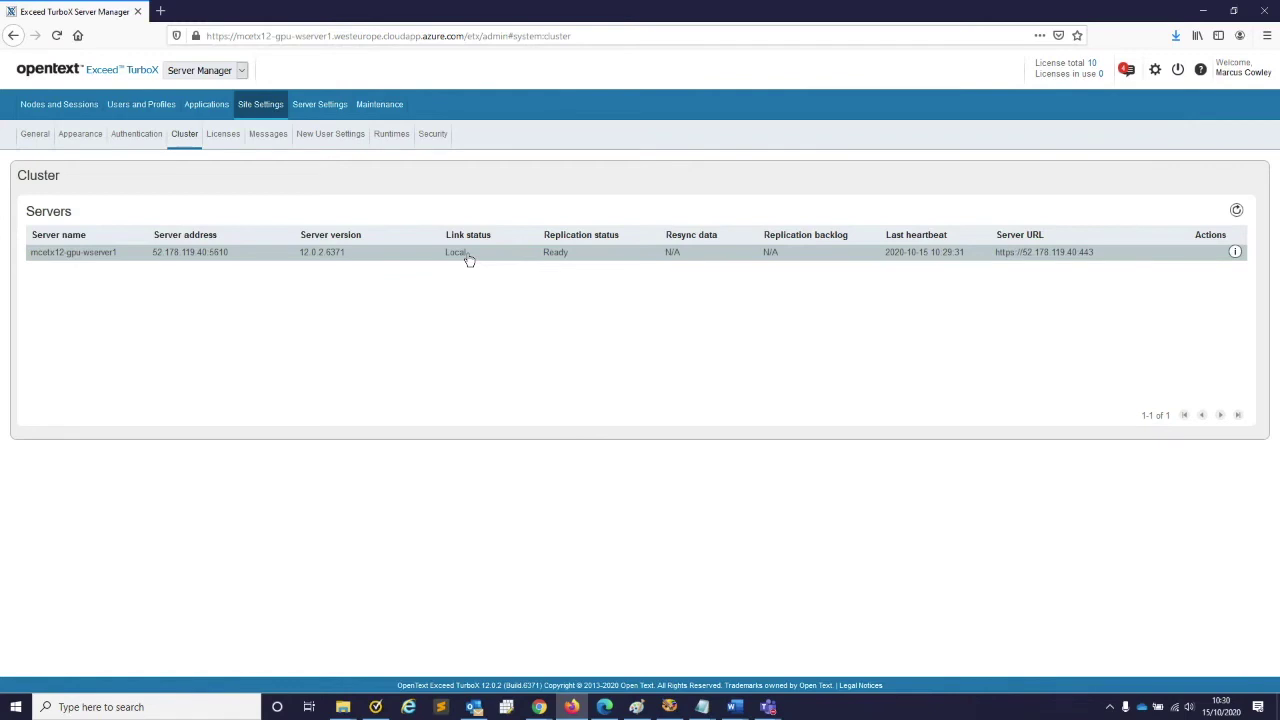
- Review the nodes and sessions and the users and profiles, and return to the Dashboard
left_click(52, 105)
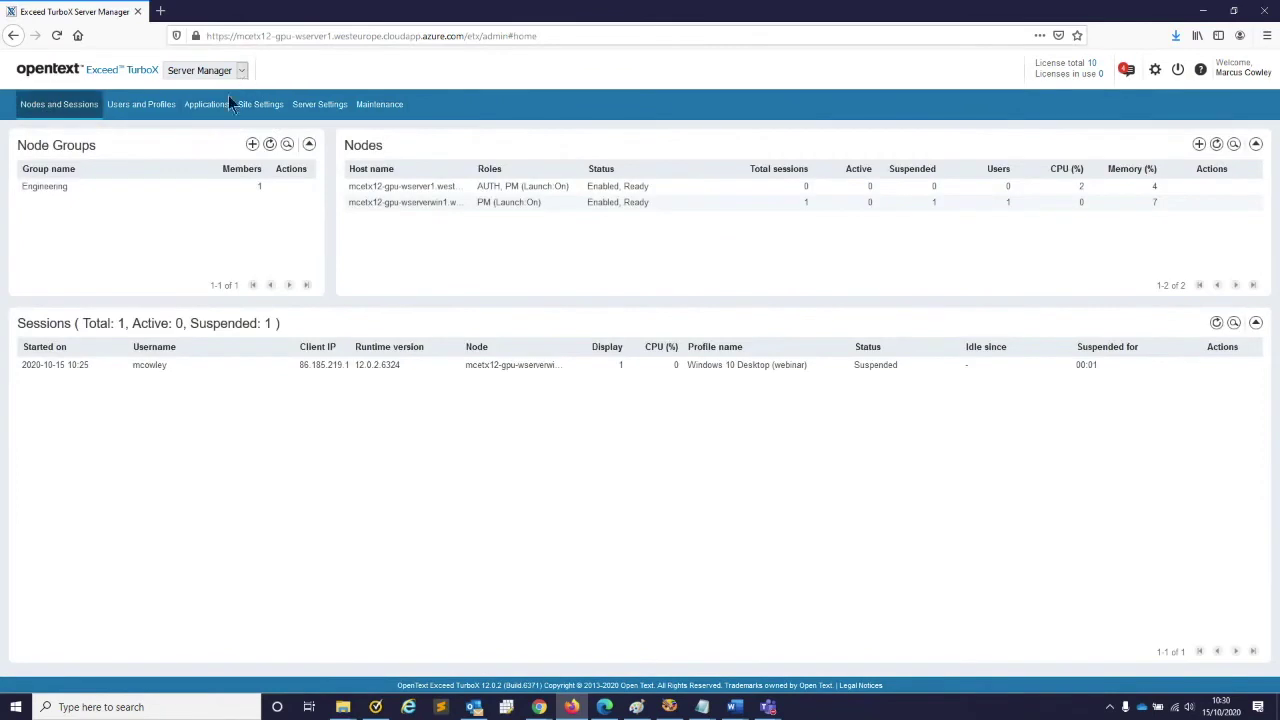
left_click(141, 104)
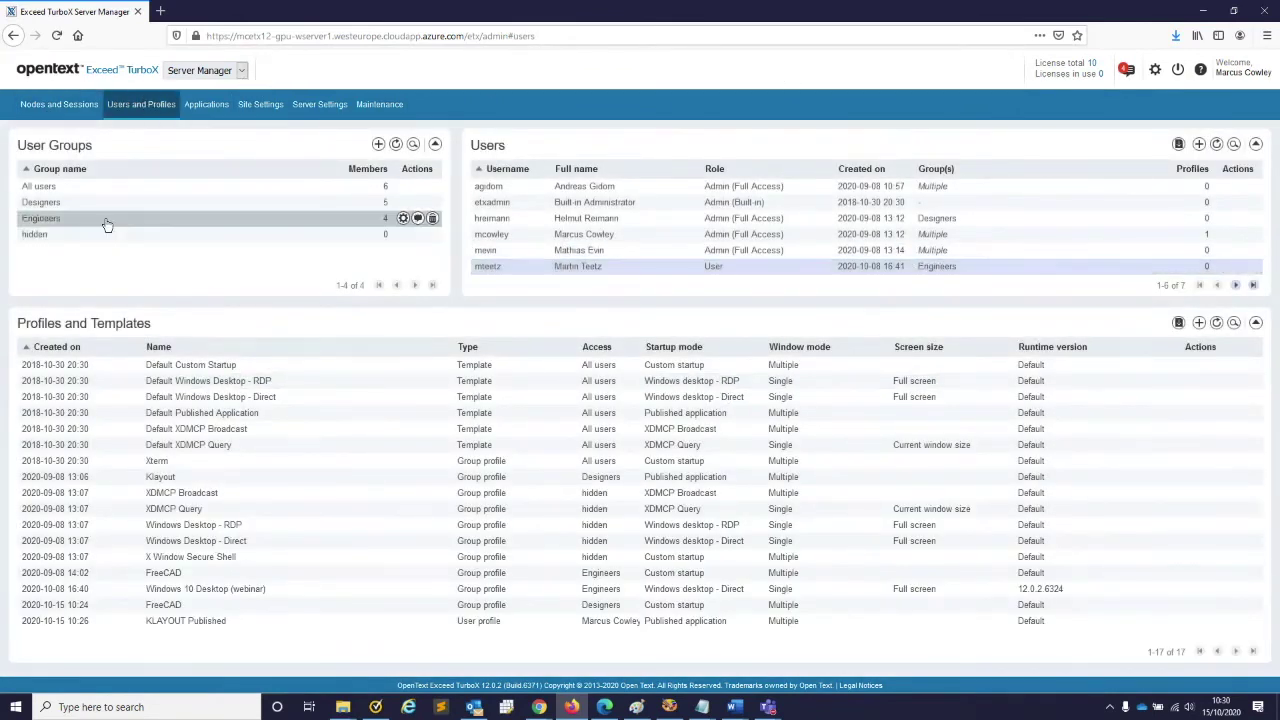
left_click(57, 106)
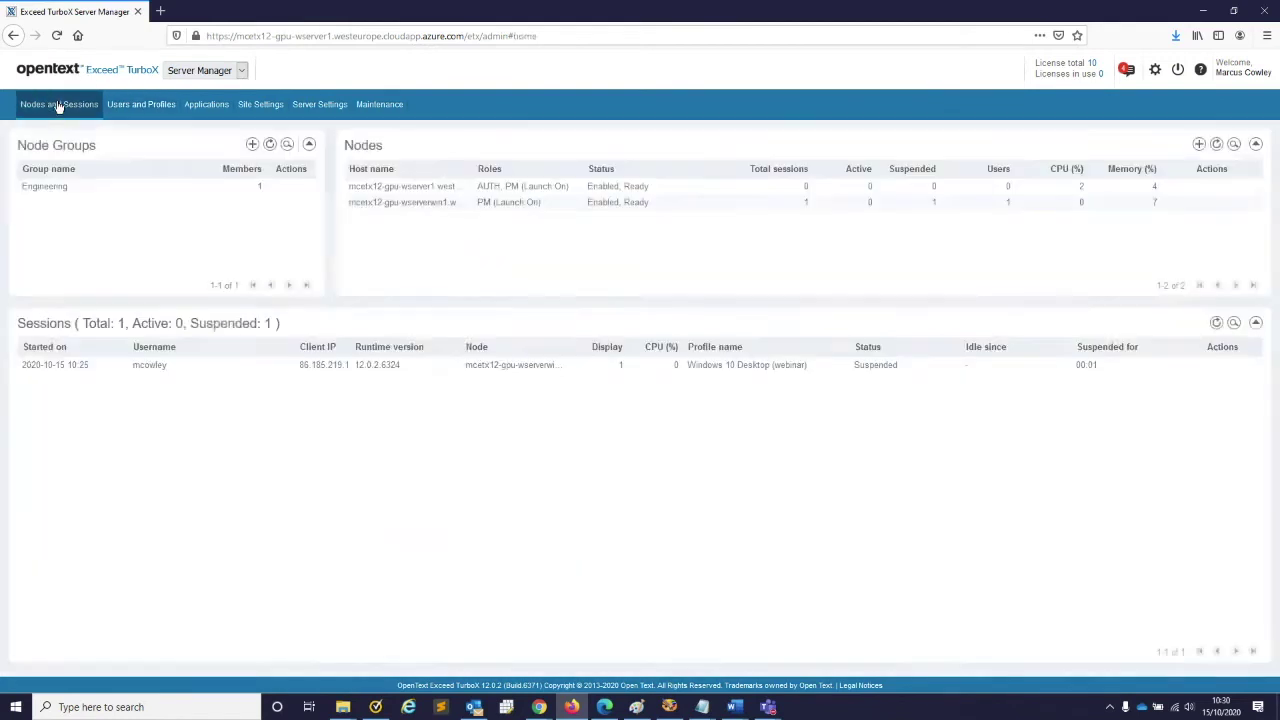
left_click(245, 70)
left_click(210, 89)
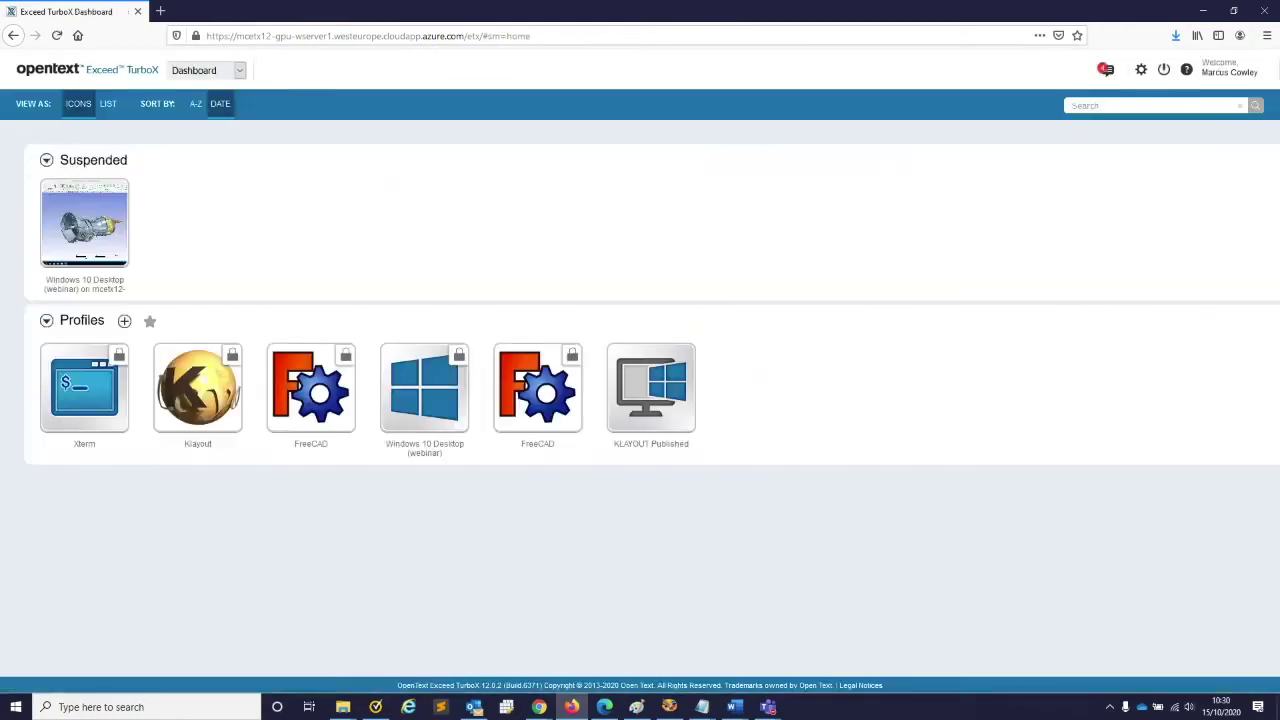
key("alt+Tab")
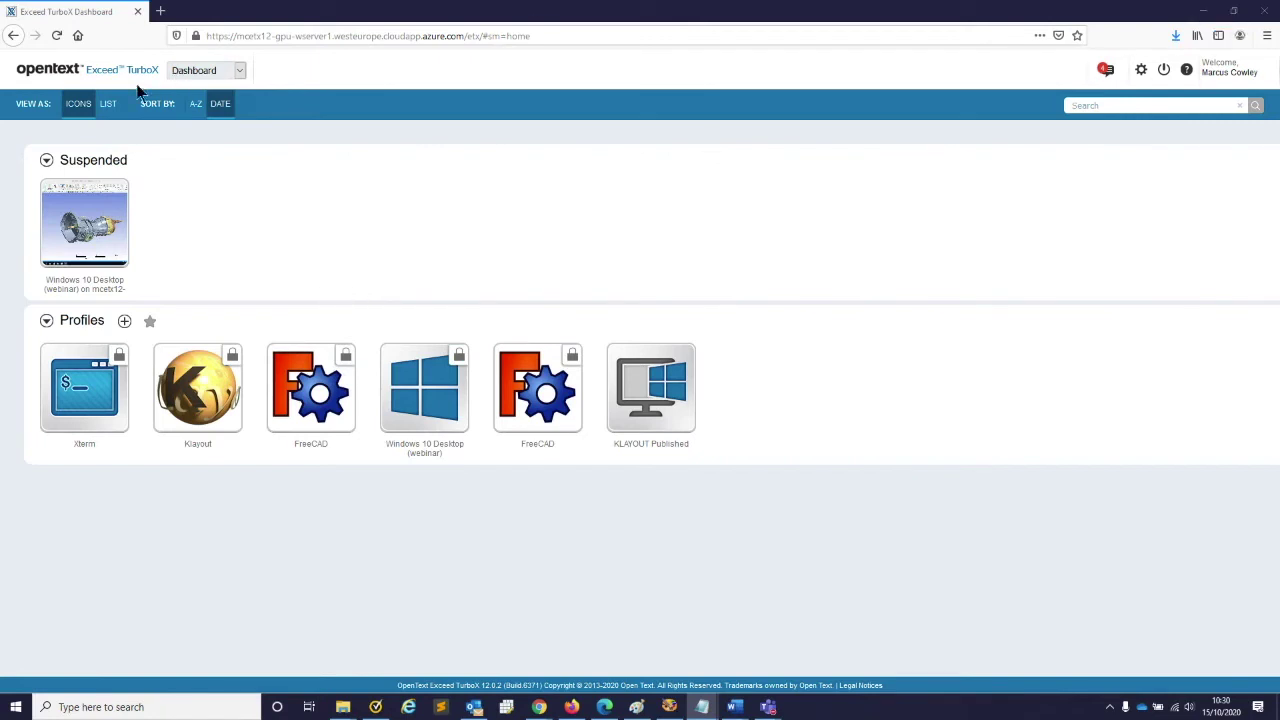
left_click(207, 71)
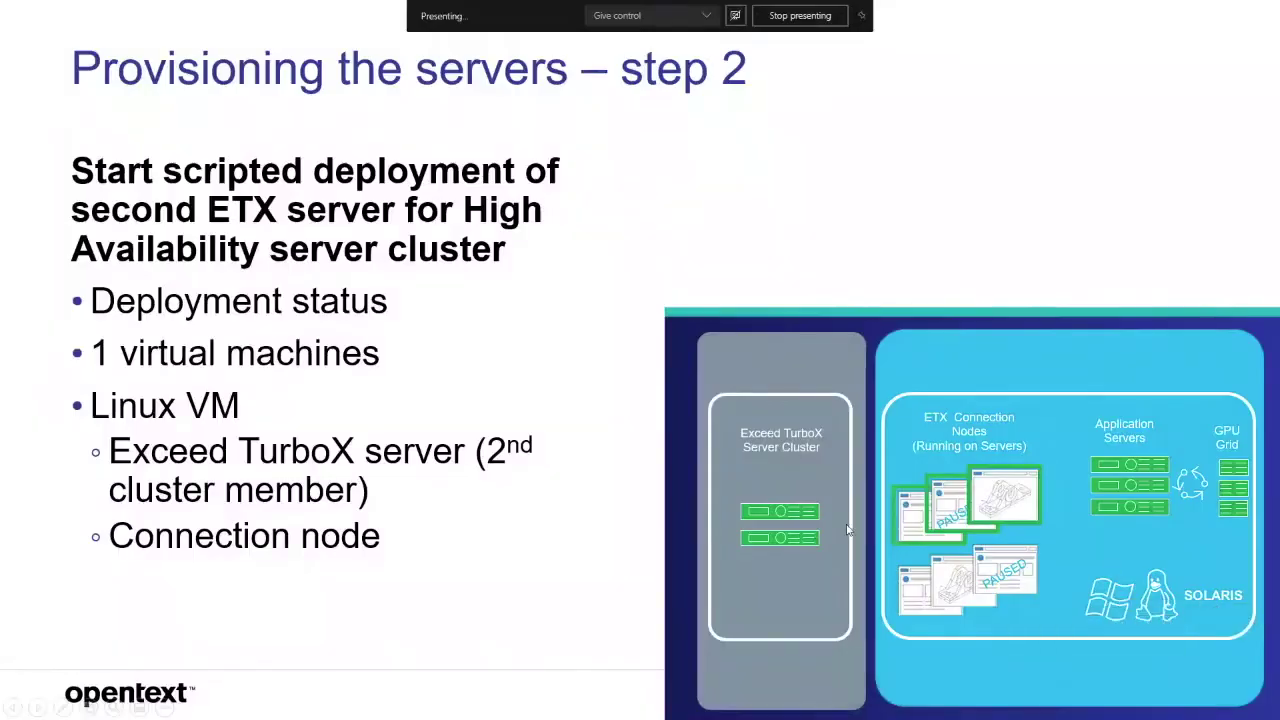
- Switch from the slide show to Chrome, open the bookmarked Exceed TurboX dashboard and sign in with the saved credentials
key("alt+Tab")
key("alt+Tab")
key("alt+Tab")
key("alt+Tab")
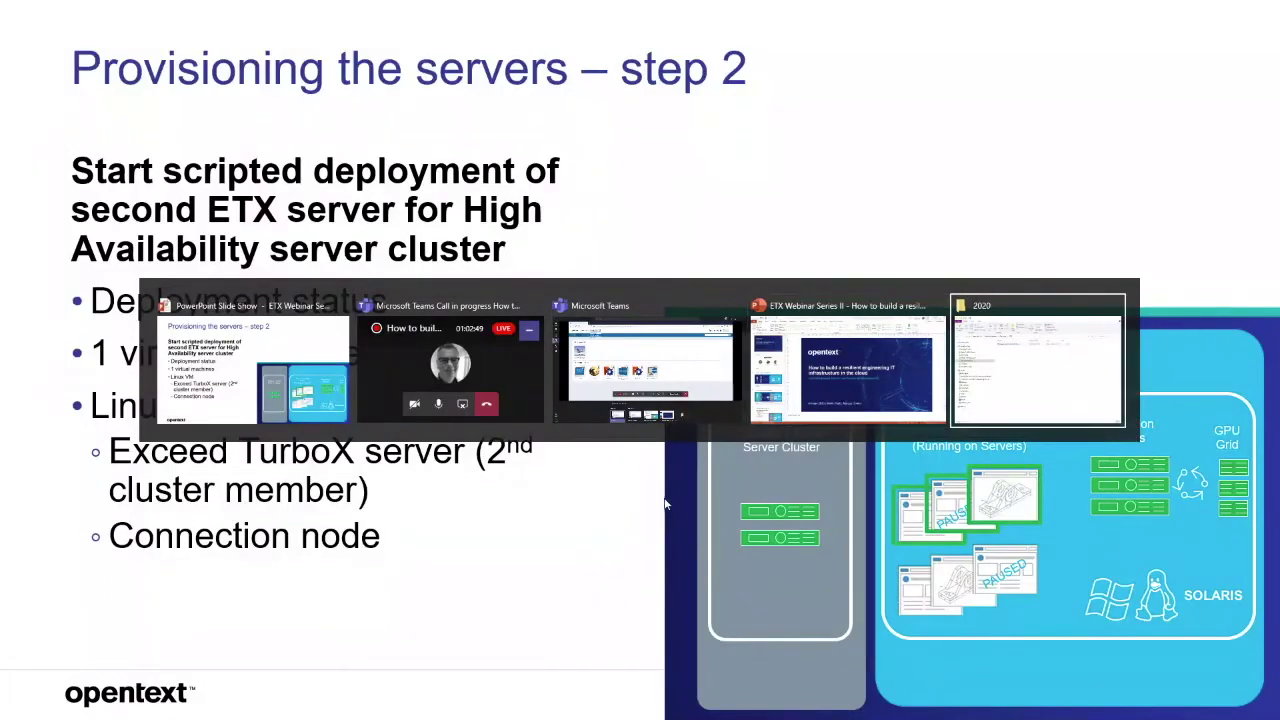
key("alt+Tab")
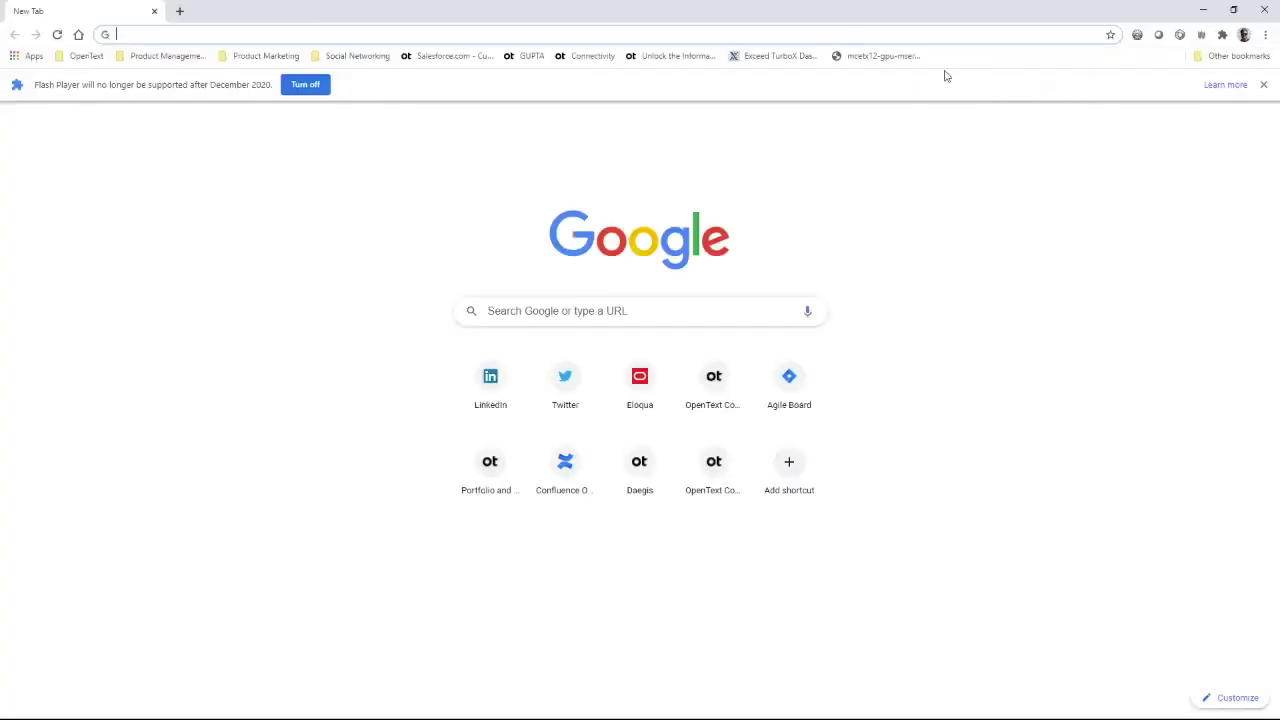
left_click(777, 57)
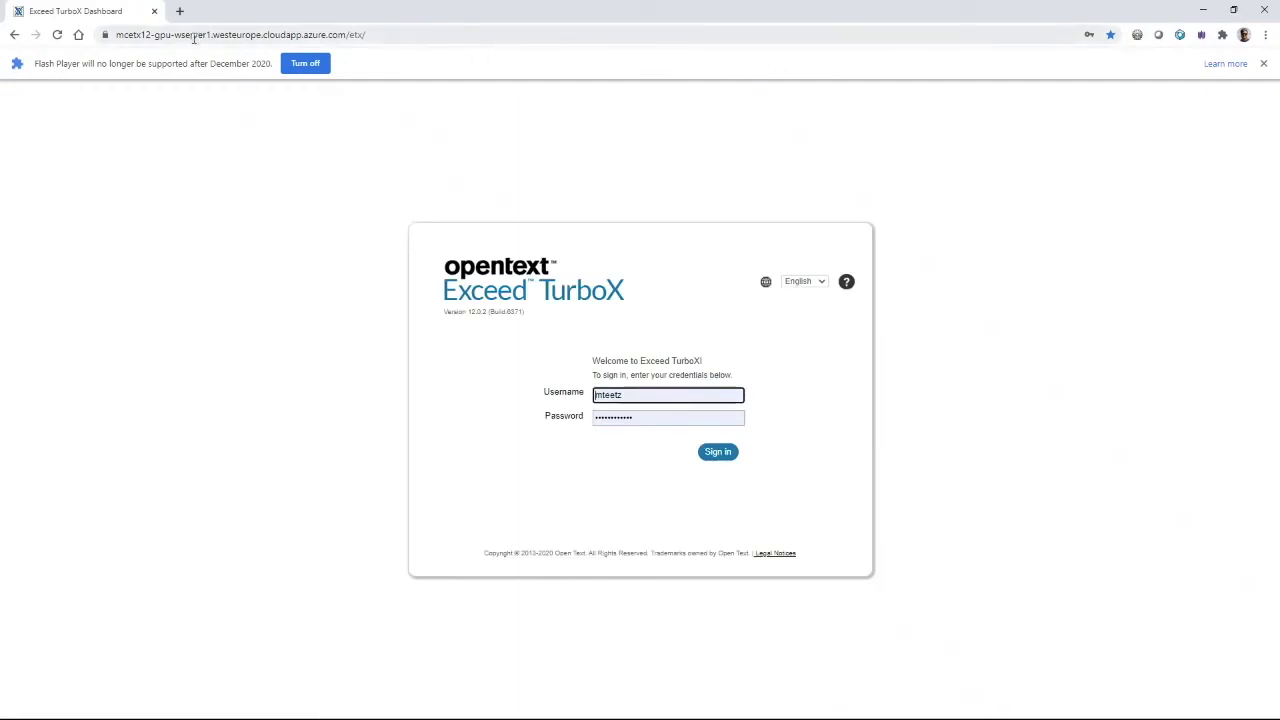
left_click(722, 453)
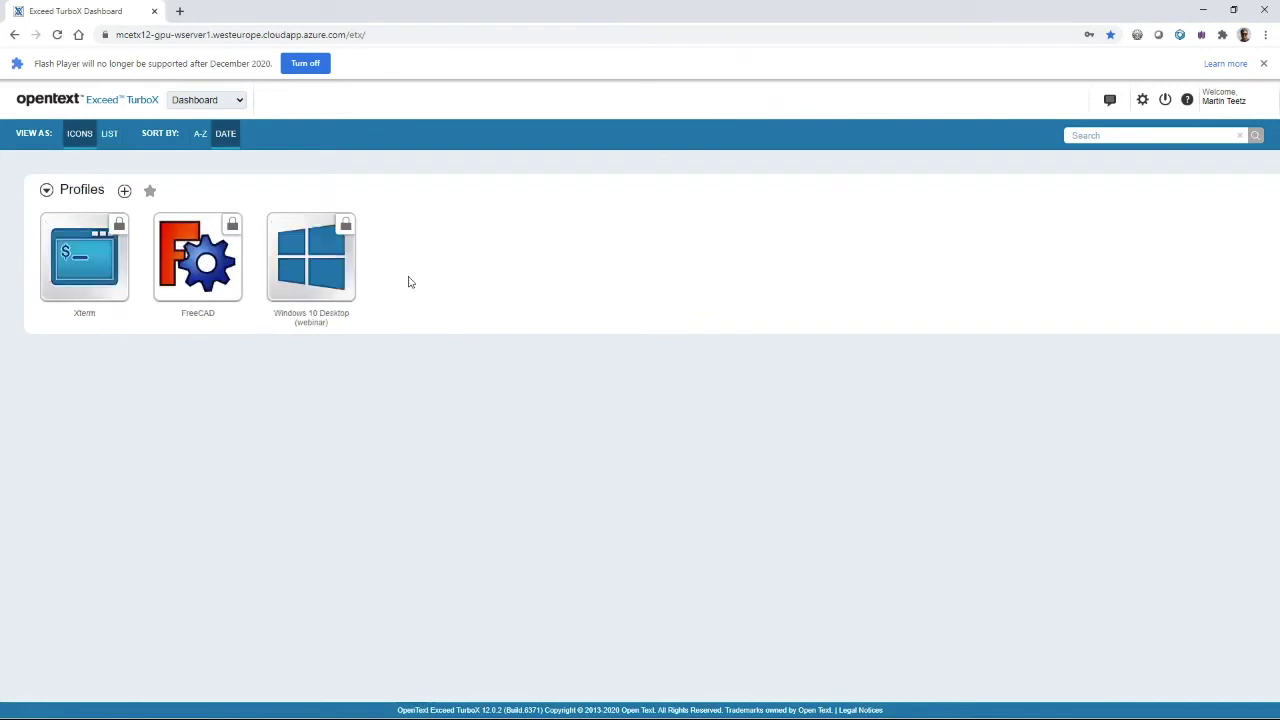
- Launch the FreeCAD profile with the ETX Client Launcher and dismiss the browser's Flash Player notice
left_click(180, 260)
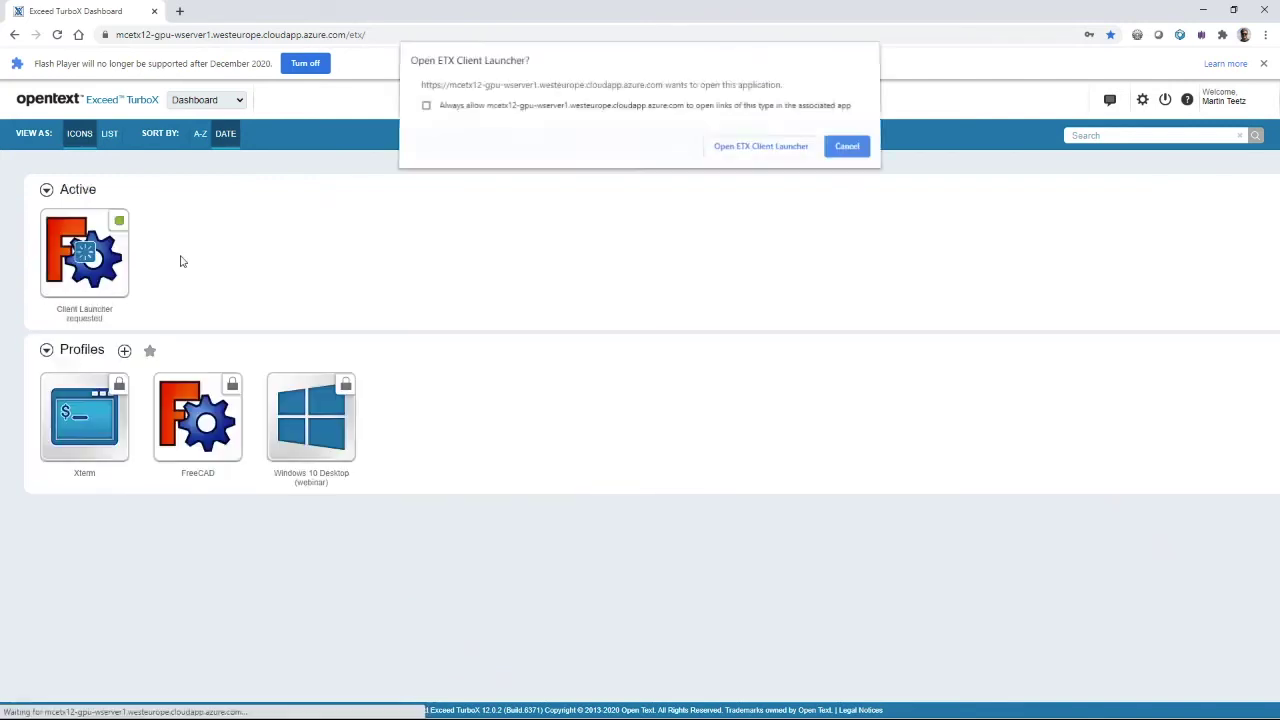
left_click(768, 150)
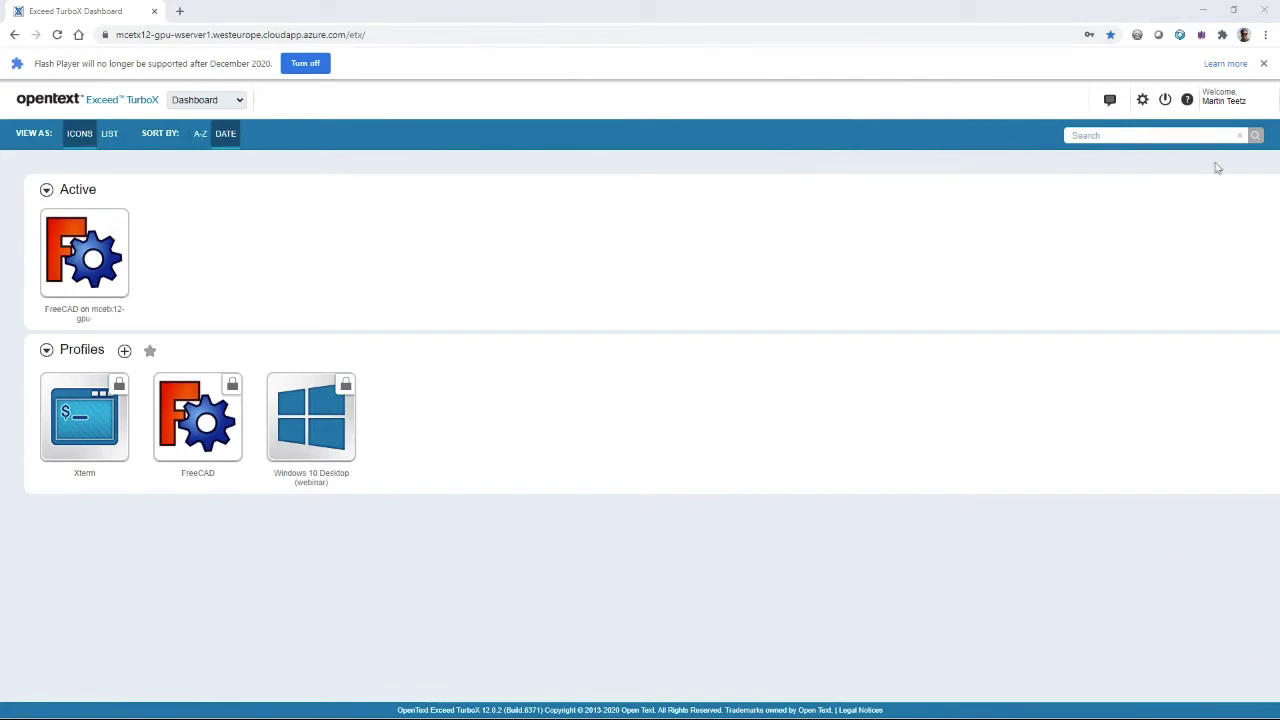
left_click(1264, 64)
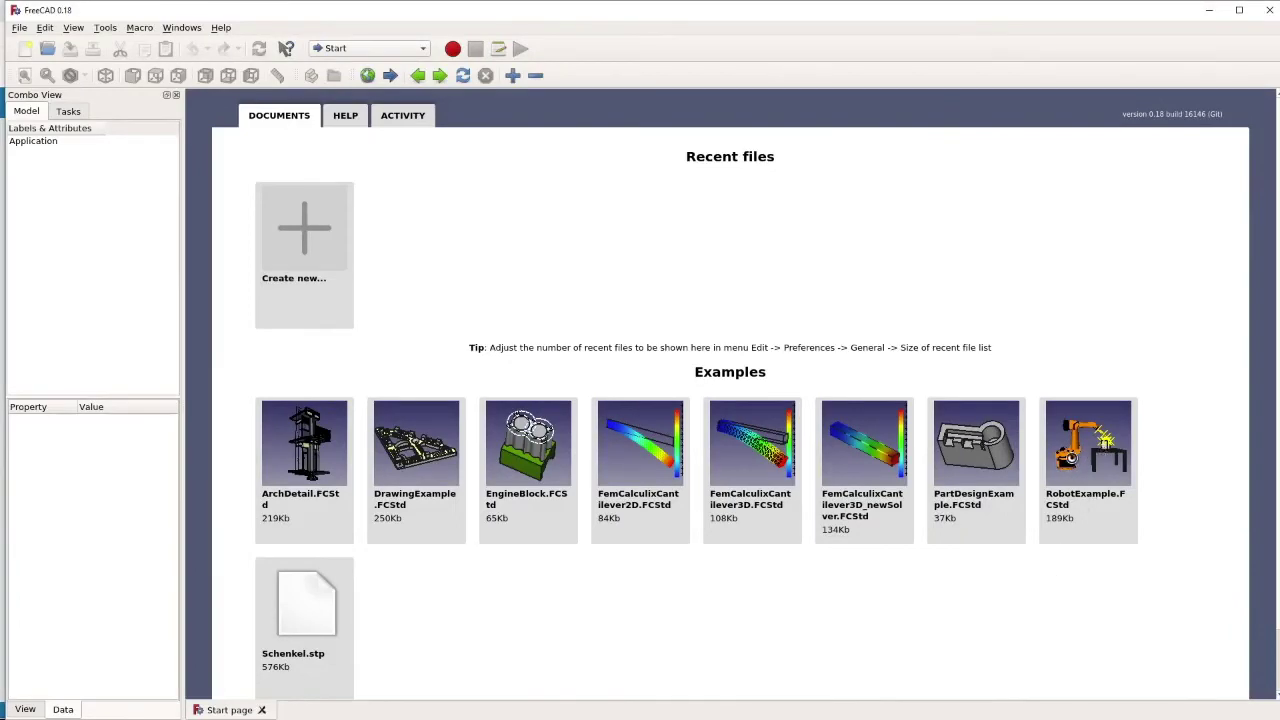
- Open the RobotExample.FCStd example and examine the robot and table by turning them around in increments and viewing them up close
left_click(1072, 457)
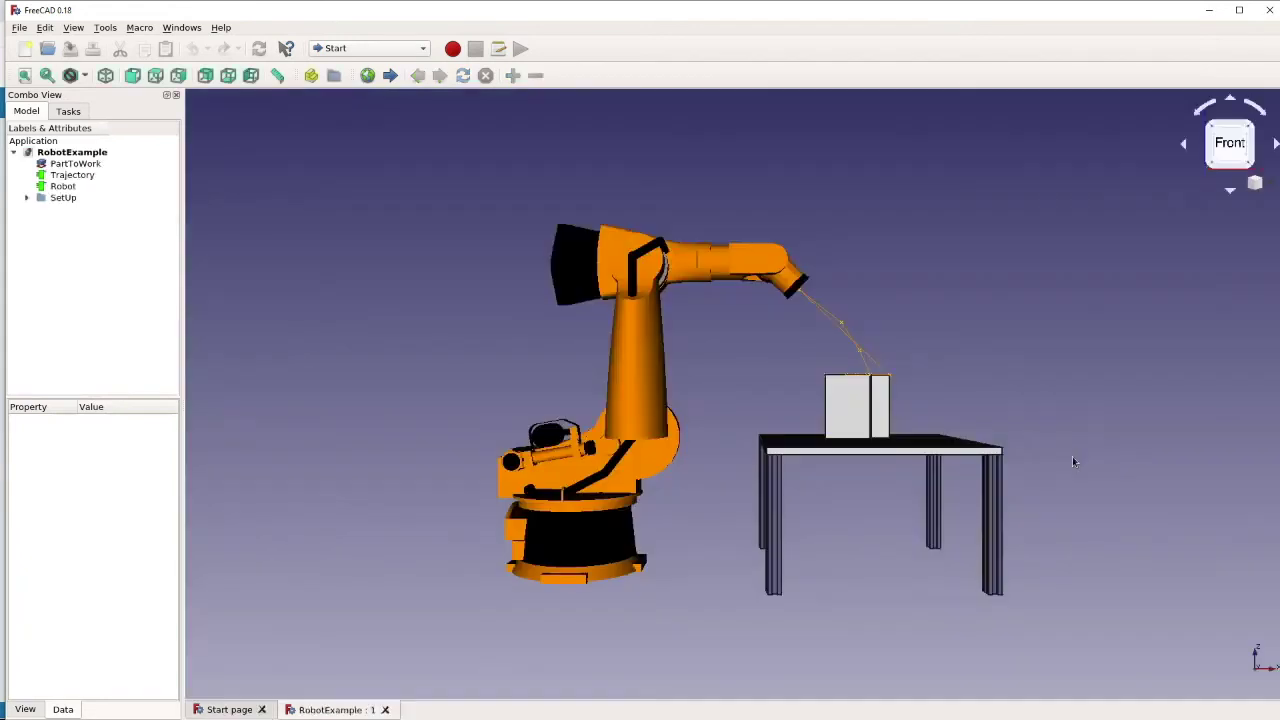
left_click(1184, 145)
left_click(1184, 145)
left_click(1184, 145)
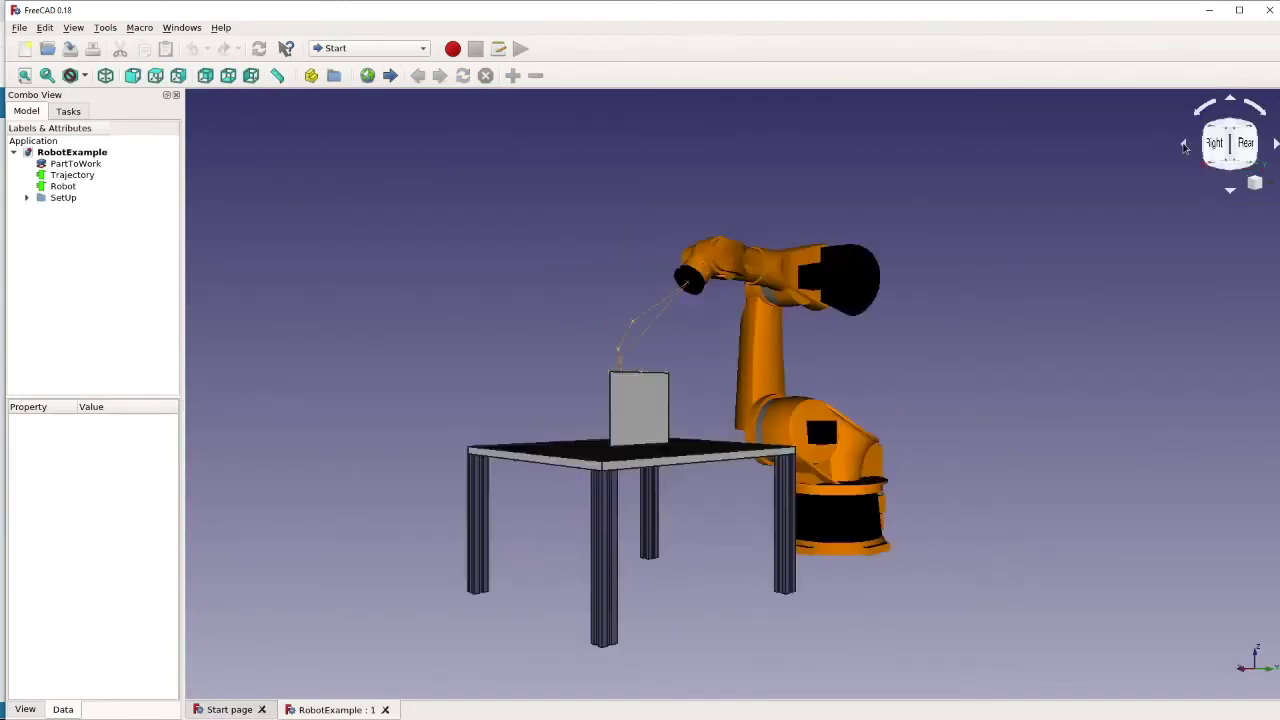
left_click(1184, 145)
left_click(1184, 145)
left_click(1184, 145)
left_click(1184, 145)
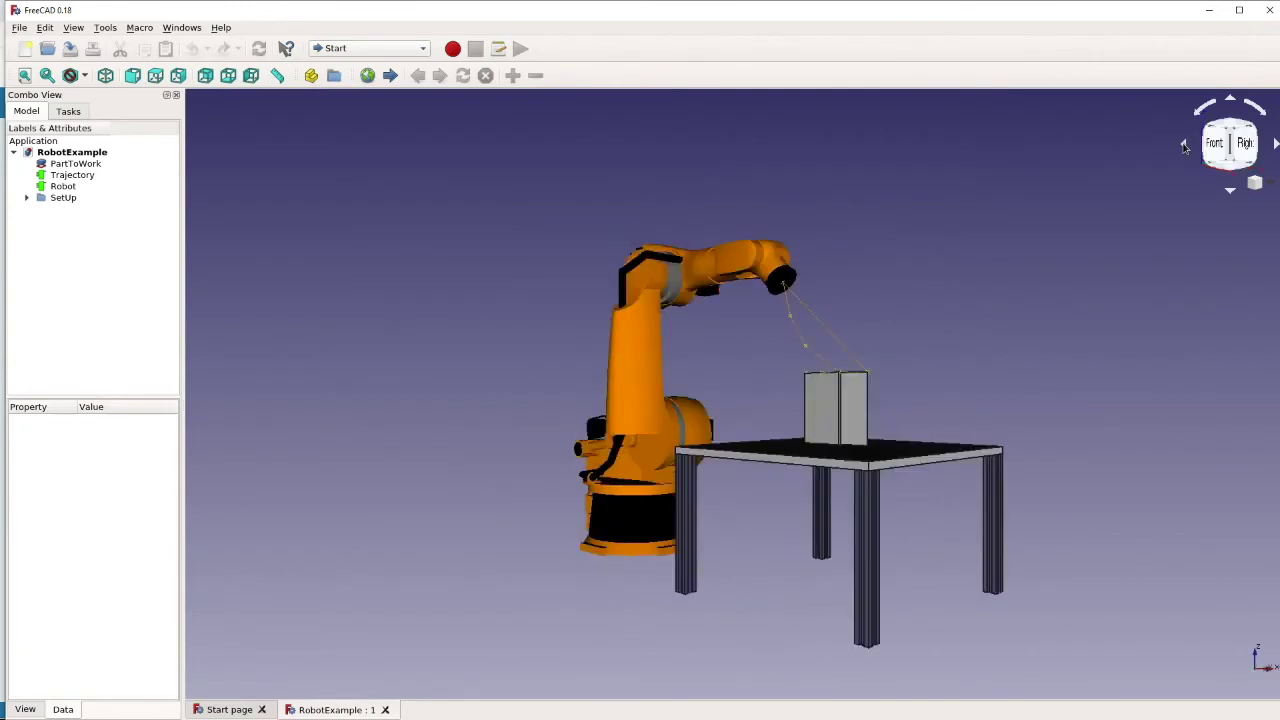
scroll(1125, 197, "up", 8)
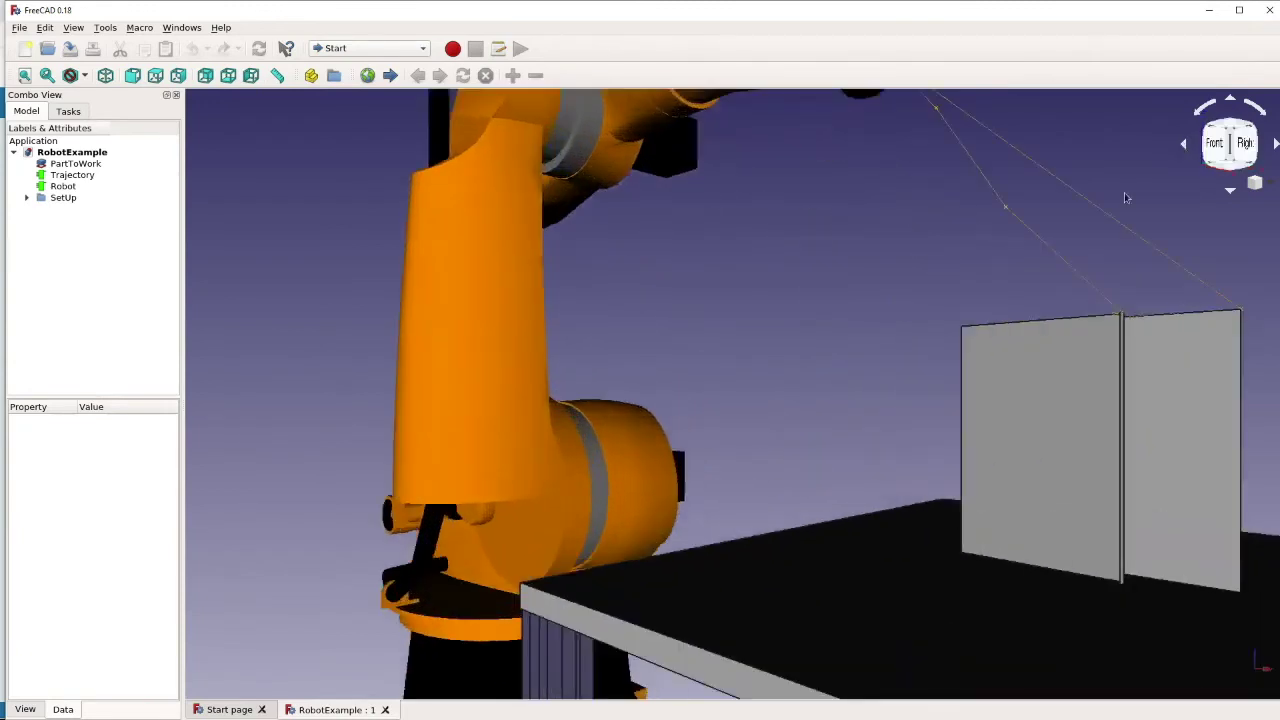
scroll(1125, 197, "down", 8)
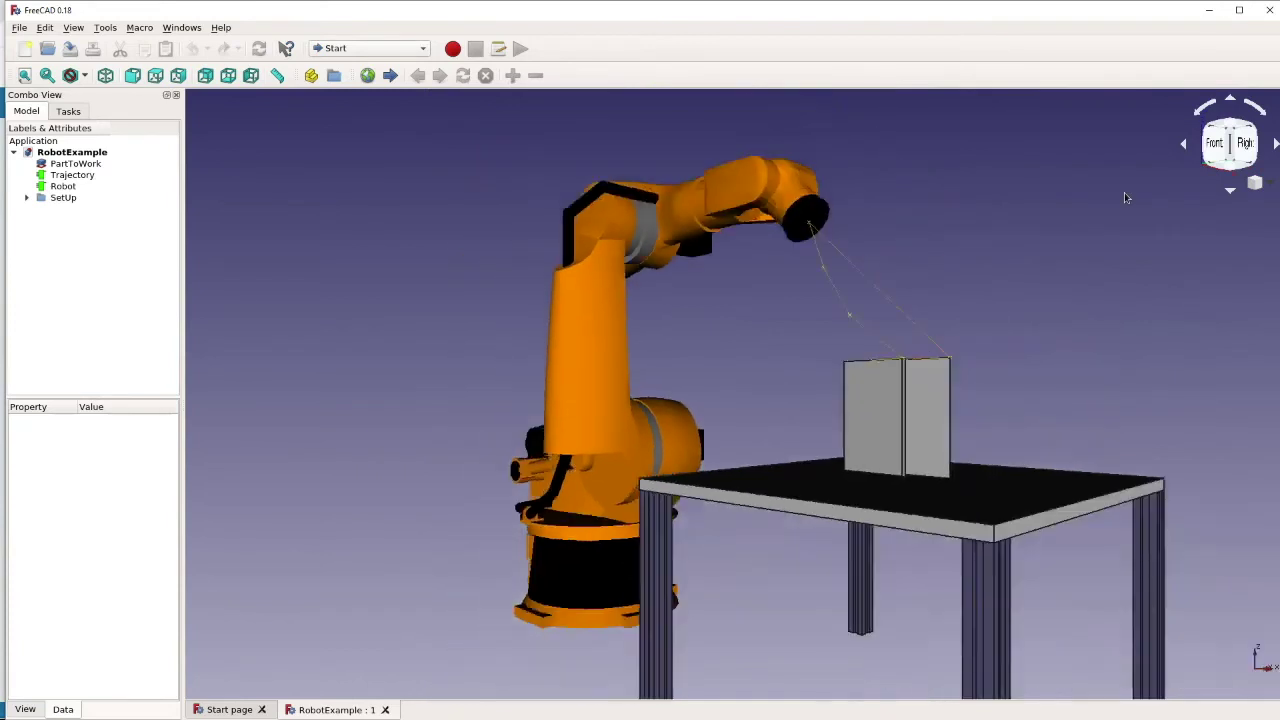
- Play the view turntable of the robot model at maximum speed, stop it, and close FreeCAD
left_click(131, 28)
mouse_move(110, 28)
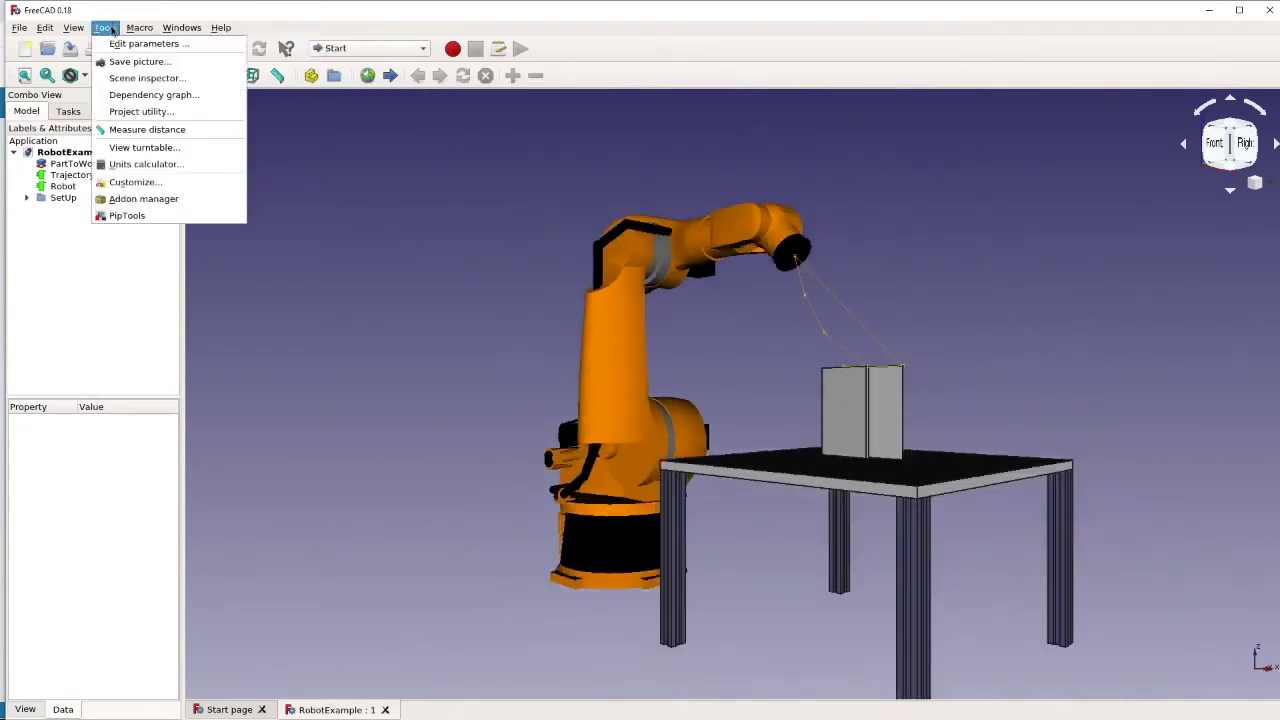
left_click(127, 148)
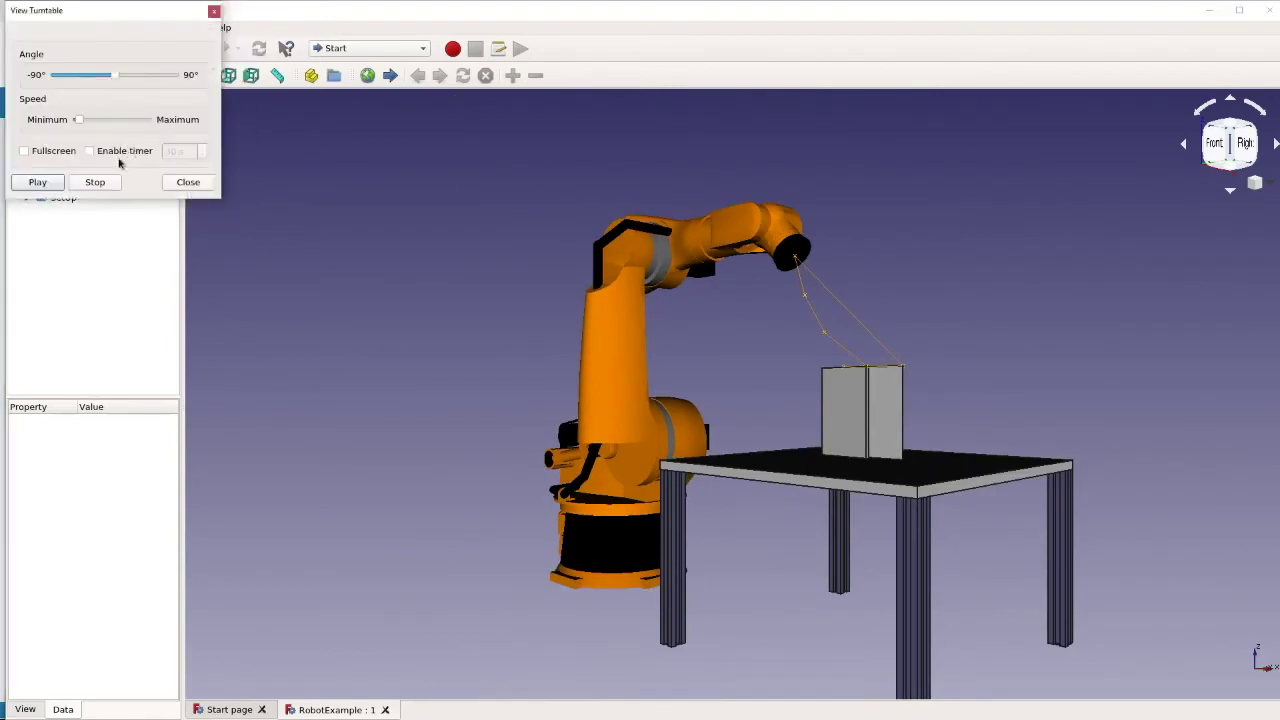
left_click_drag(79, 120, 149, 124)
left_click(50, 186)
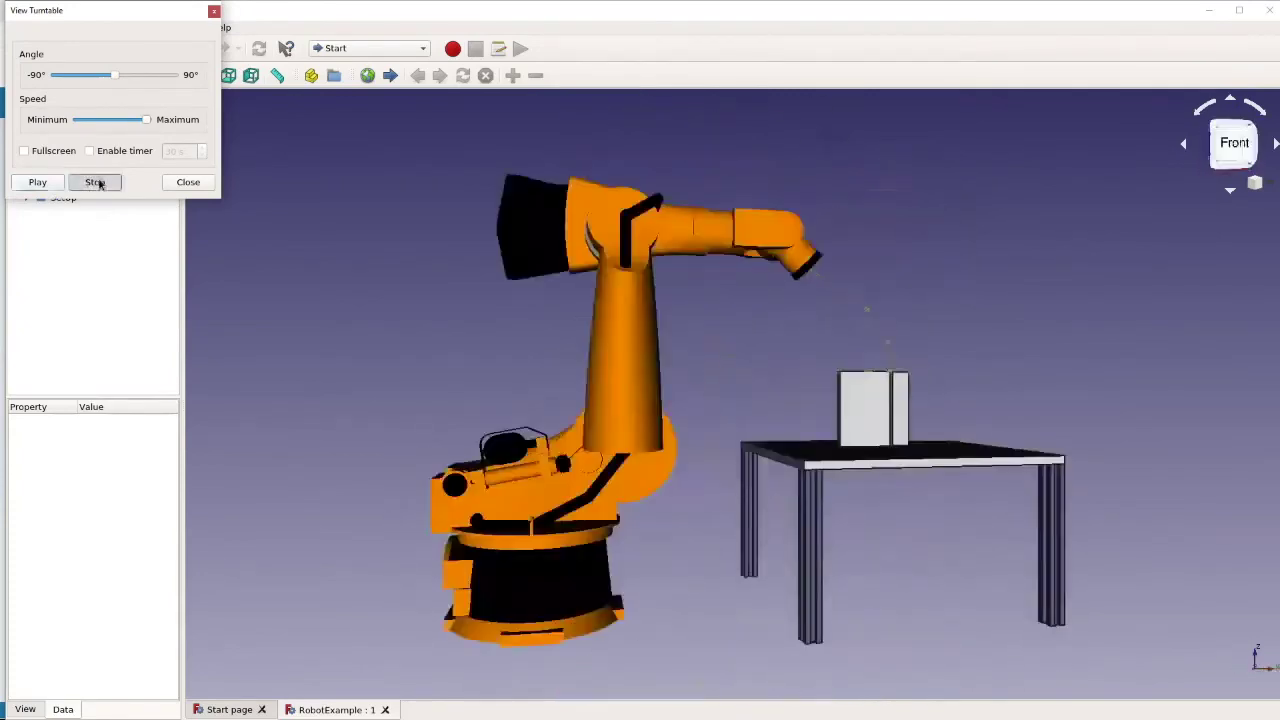
left_click(95, 182)
left_click(187, 182)
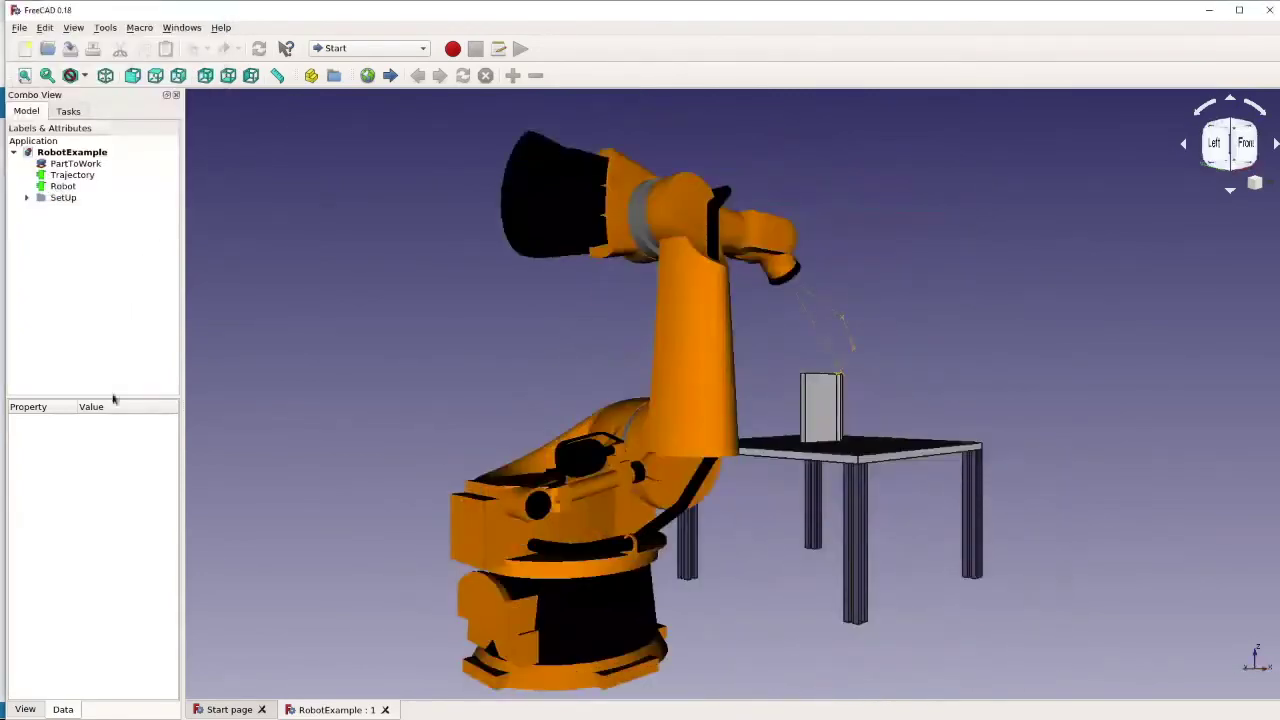
left_click(1268, 10)
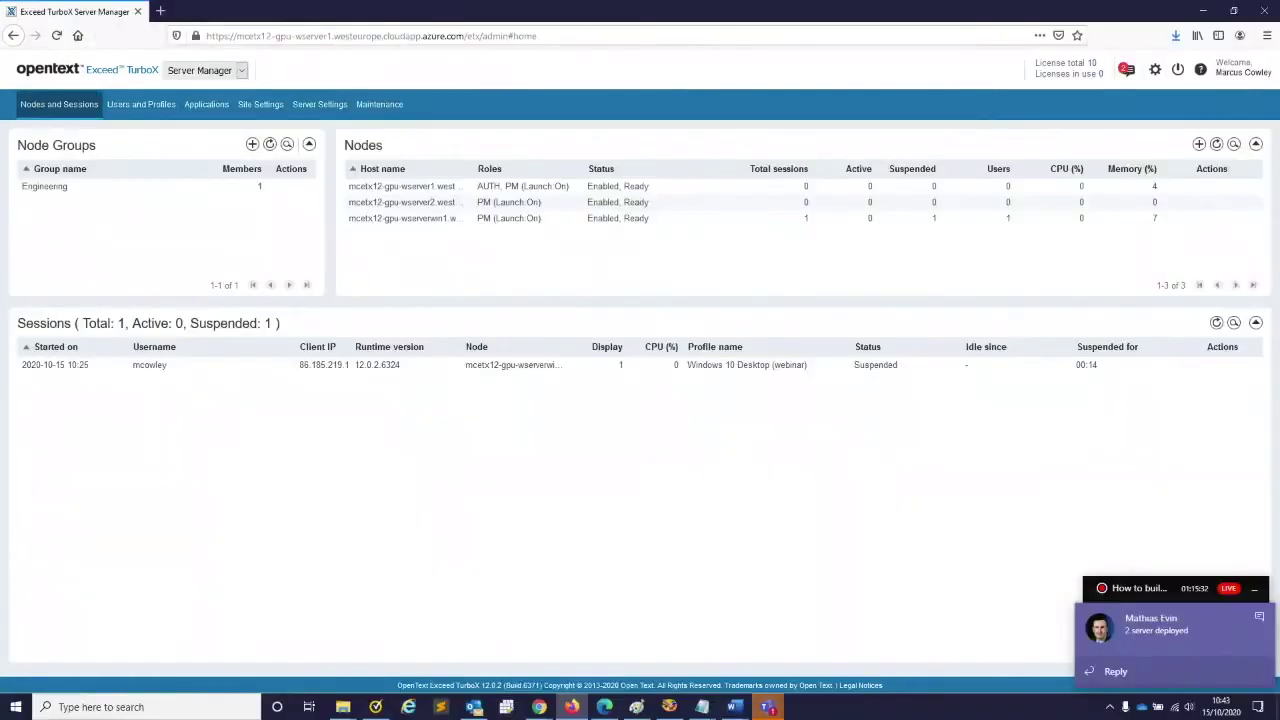
- Minimise the call window, select the wserver2 node, and switch to REST APIs to examine the list of API categories
left_click(1256, 596)
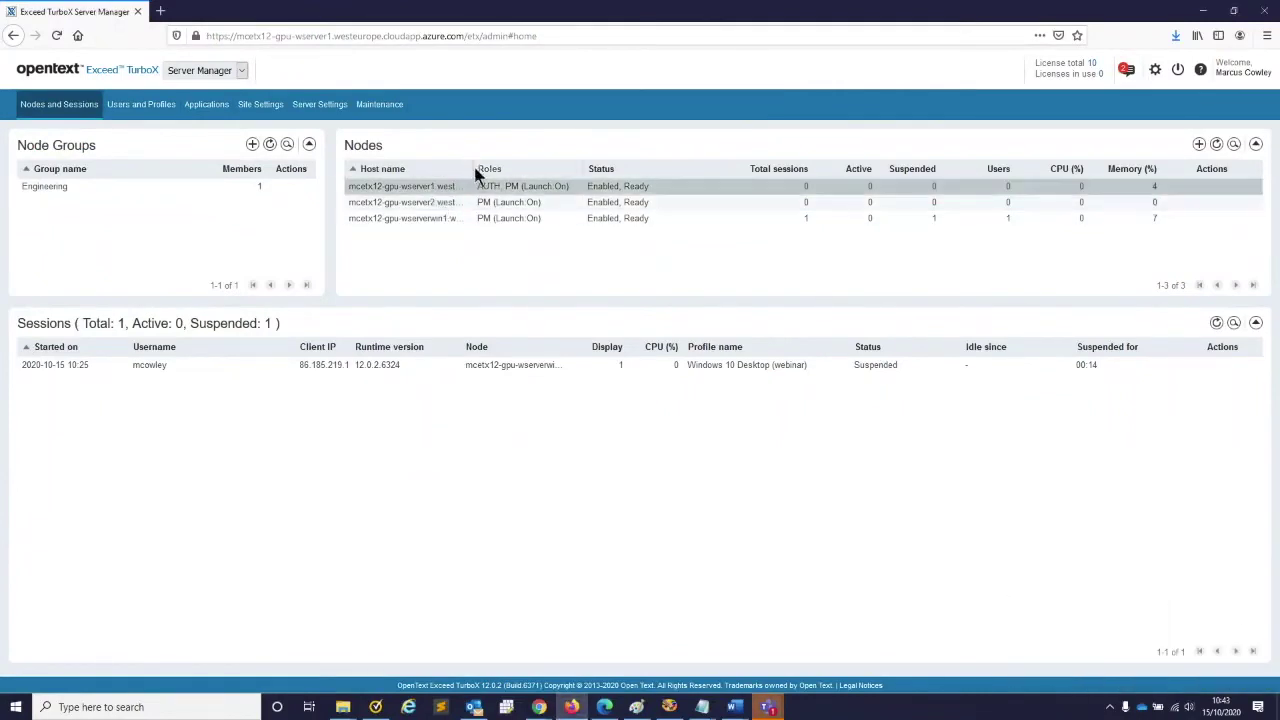
left_click(440, 202)
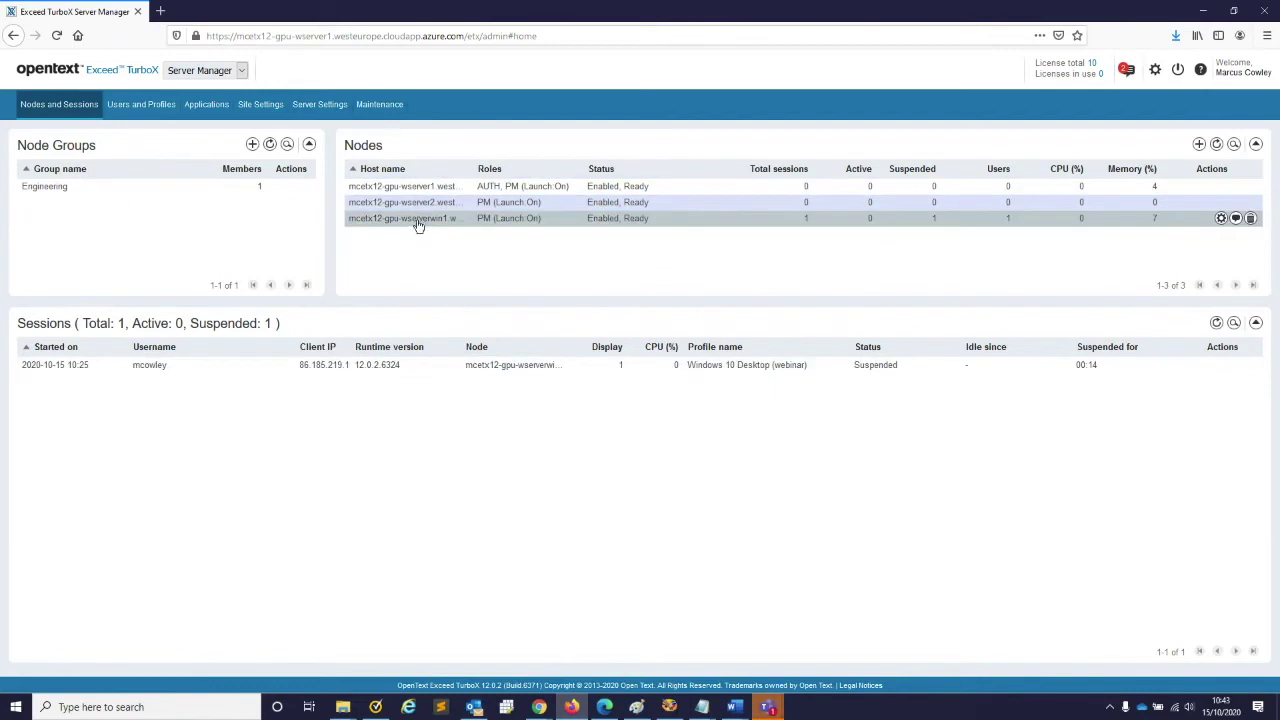
left_click(242, 72)
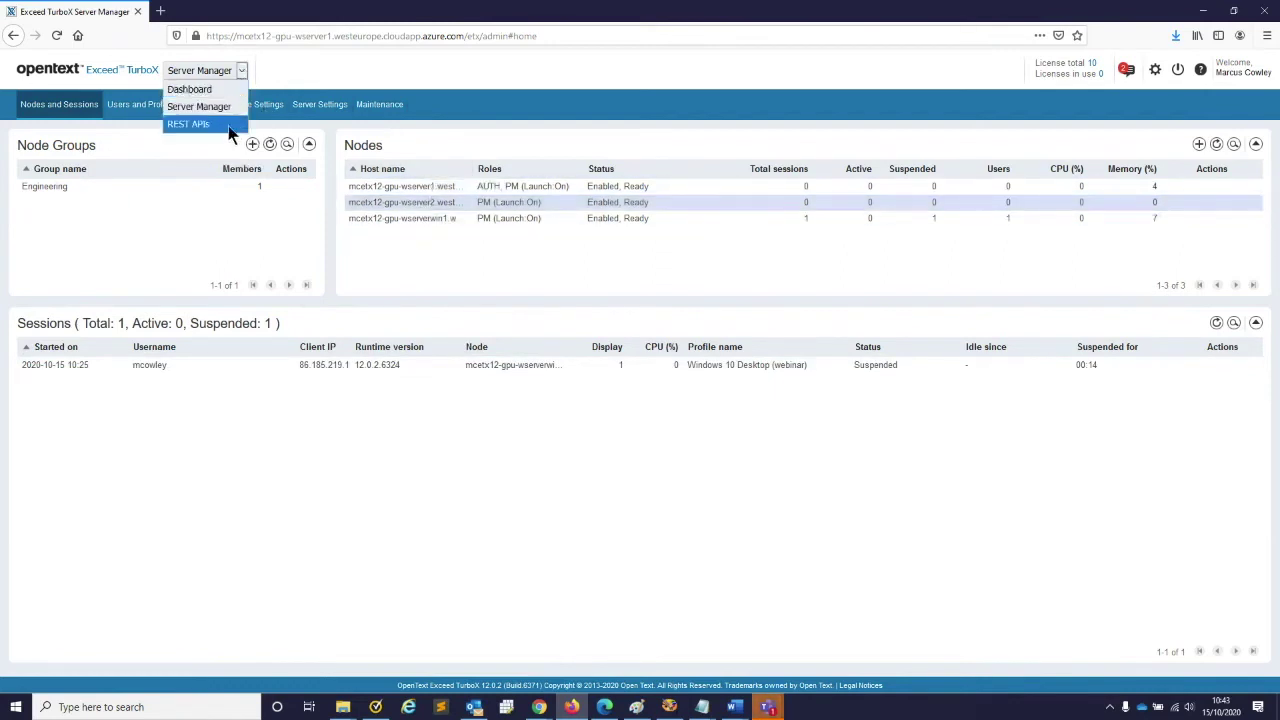
left_click(226, 125)
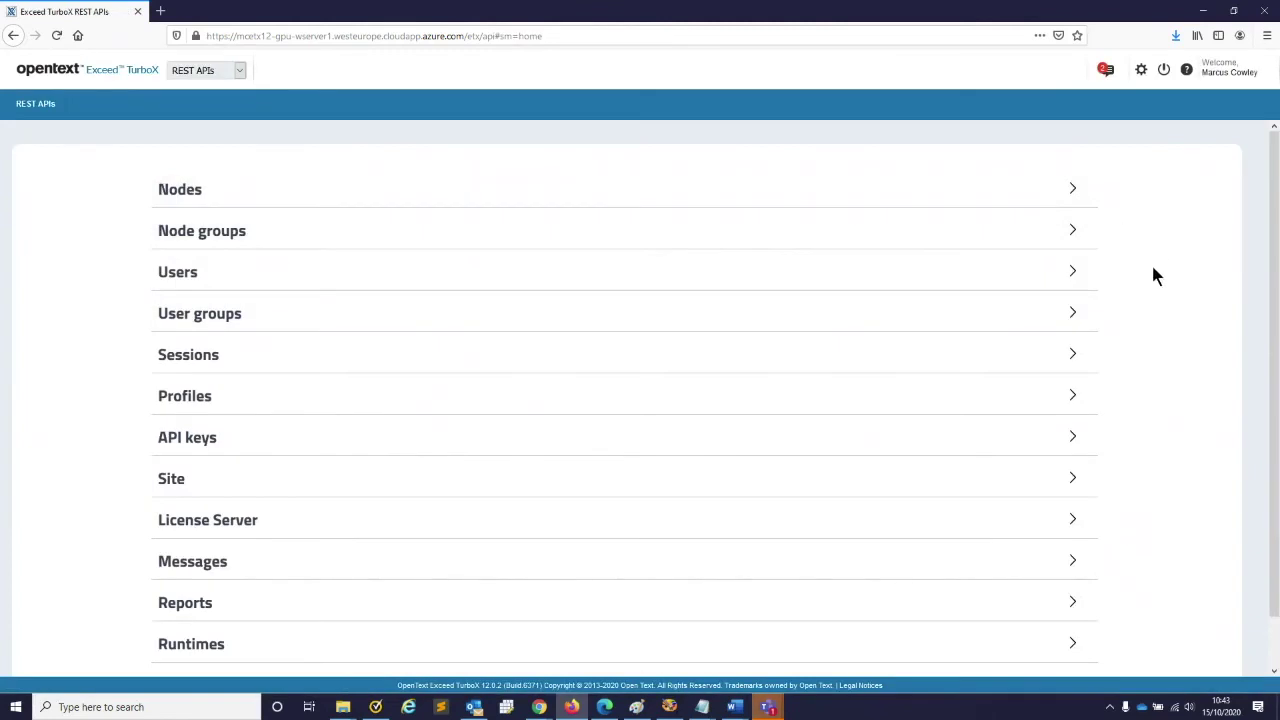
scroll(1152, 283, "down", 1)
scroll(1154, 287, "up", 1)
scroll(531, 288, "down", 1)
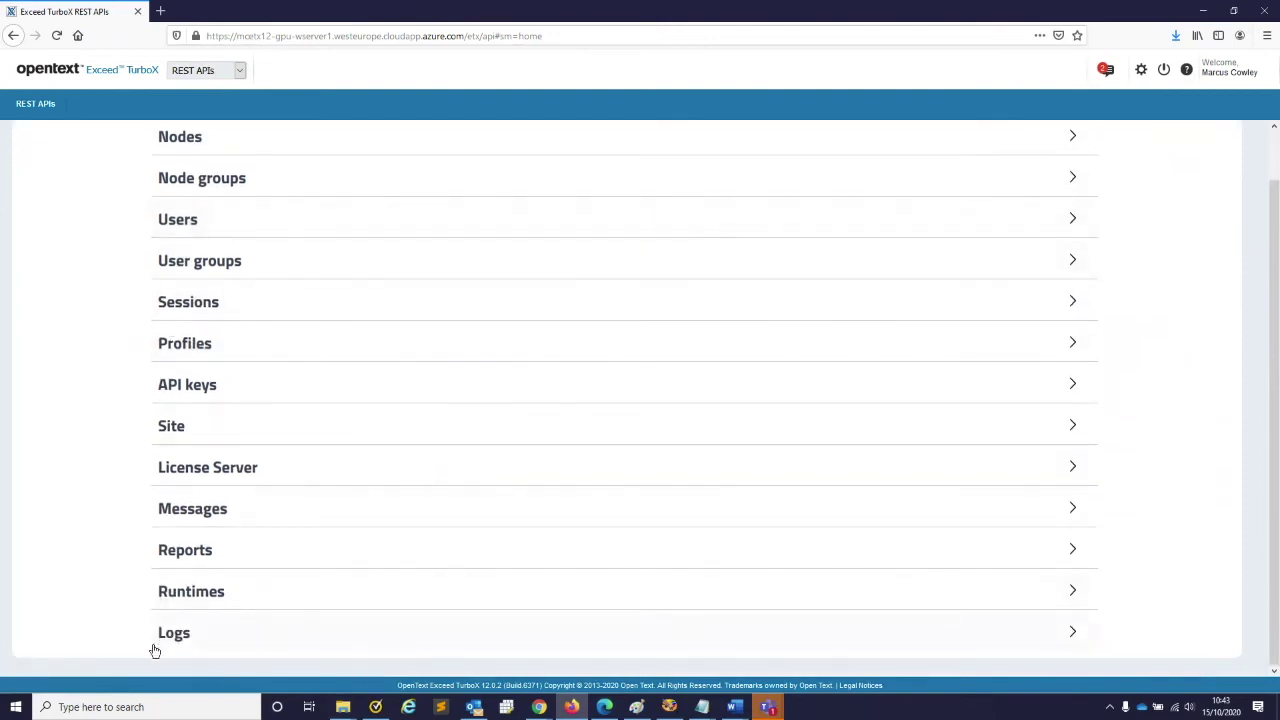
scroll(363, 445, "up", 1)
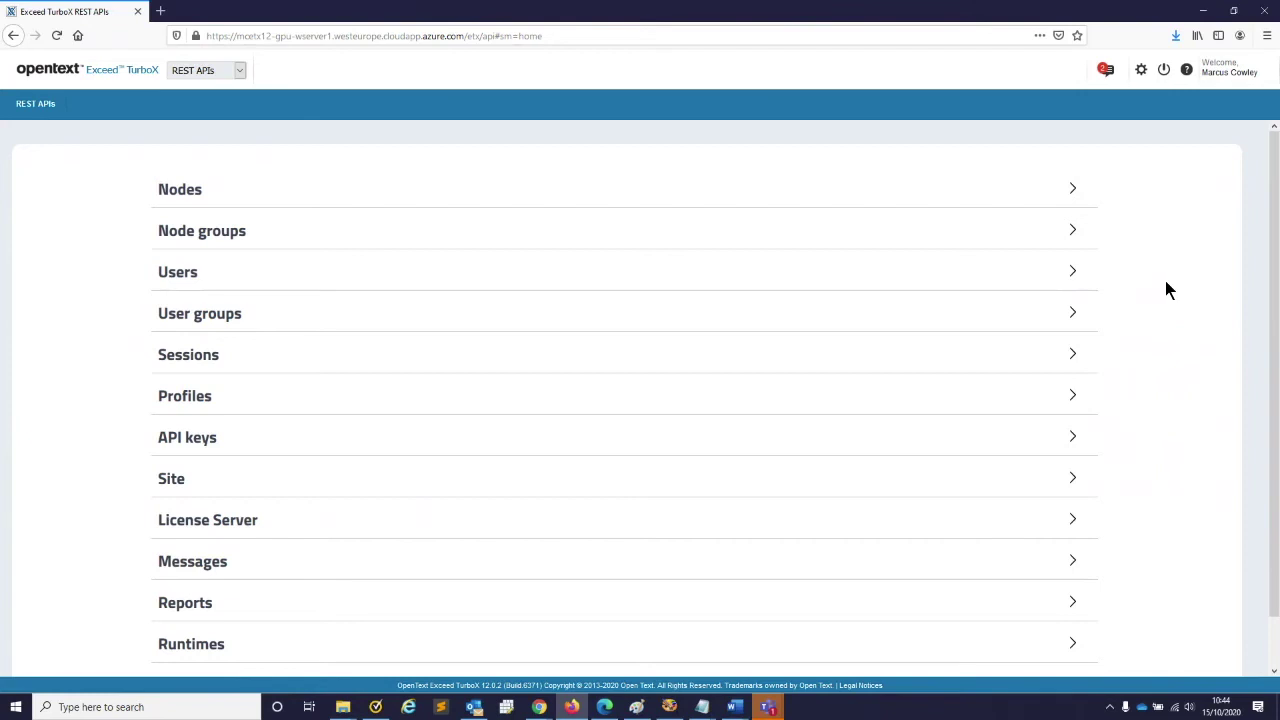
- Return to the Server Manager and save the wserverwin1 node with its total sessions limited to 1
left_click(224, 71)
left_click(228, 106)
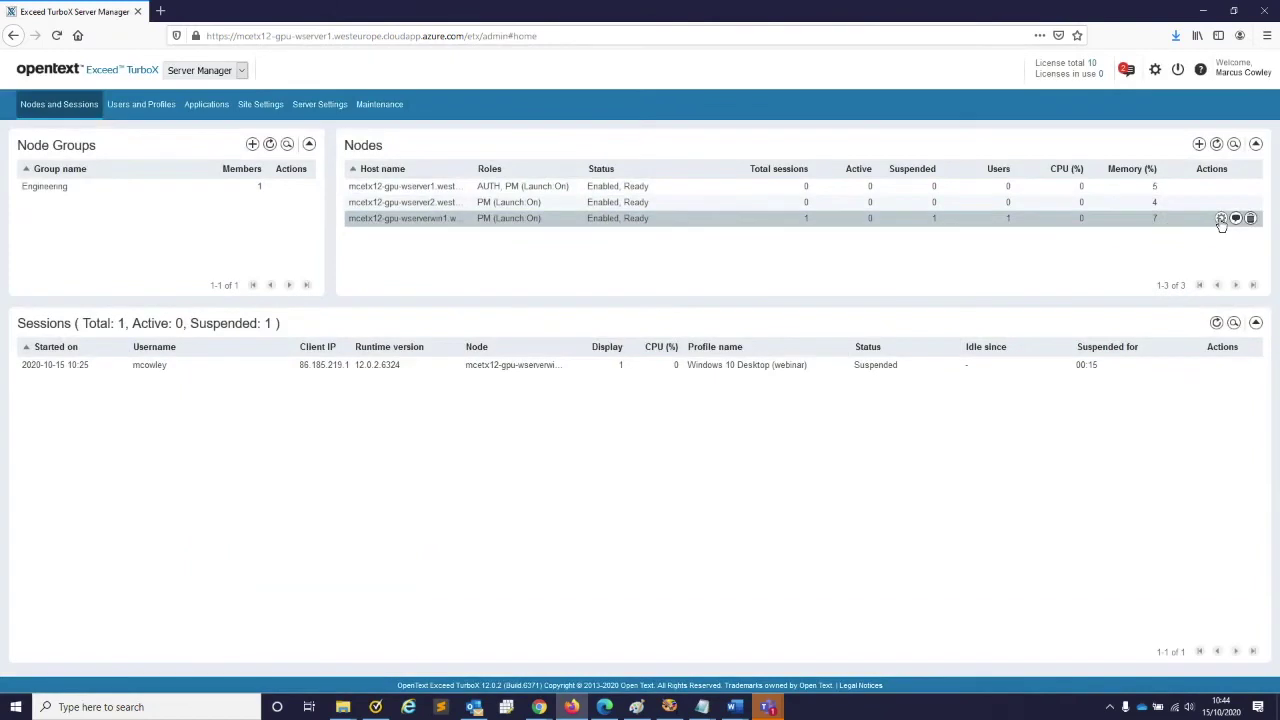
left_click(1221, 218)
left_click(650, 358)
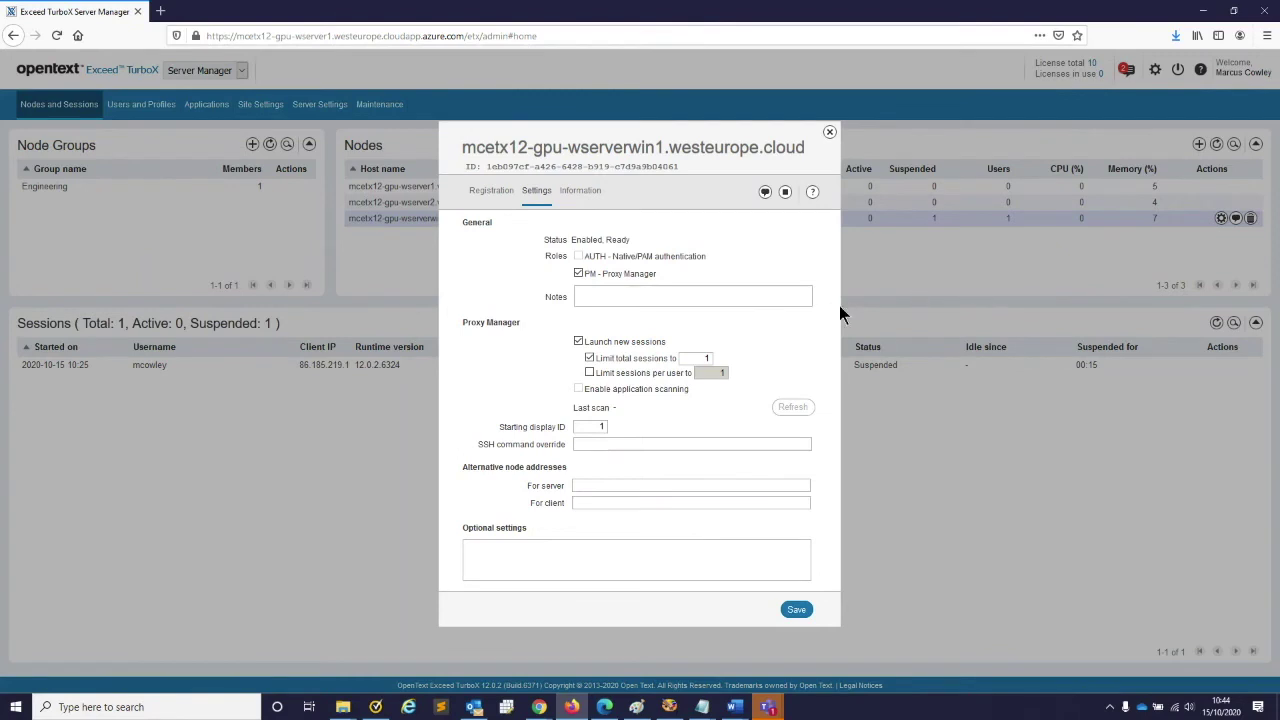
left_click(830, 134)
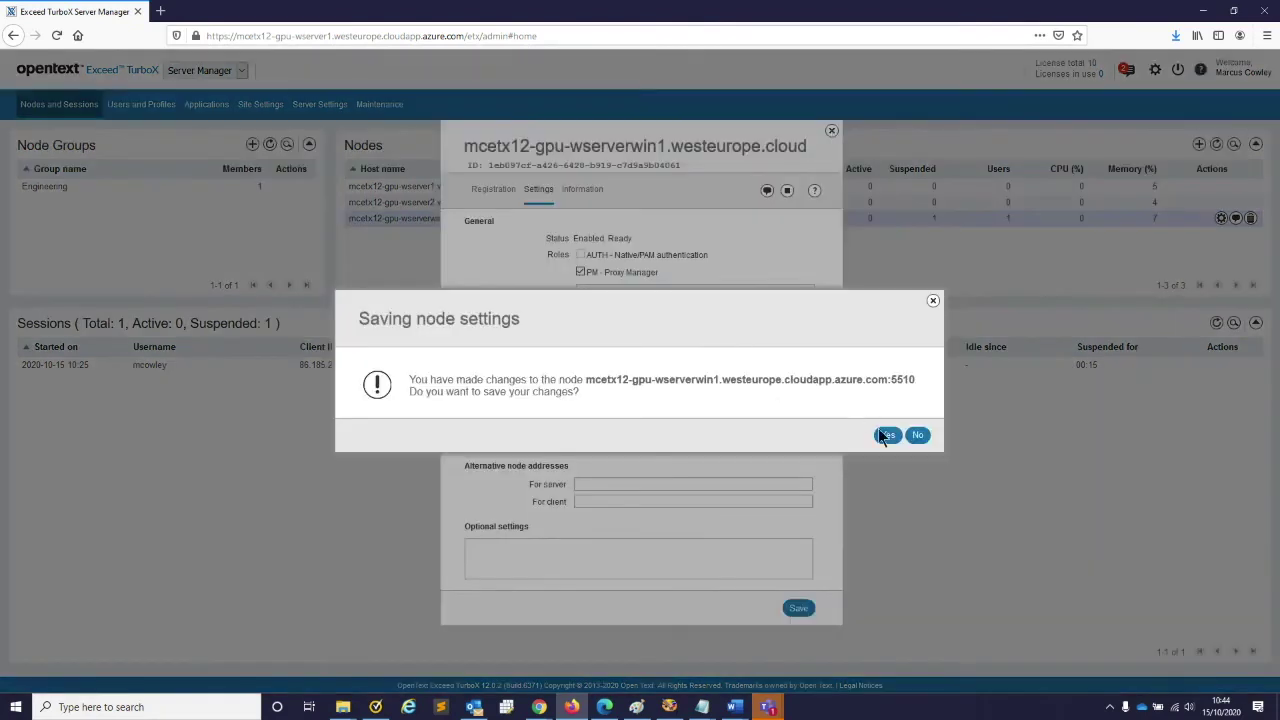
left_click(886, 435)
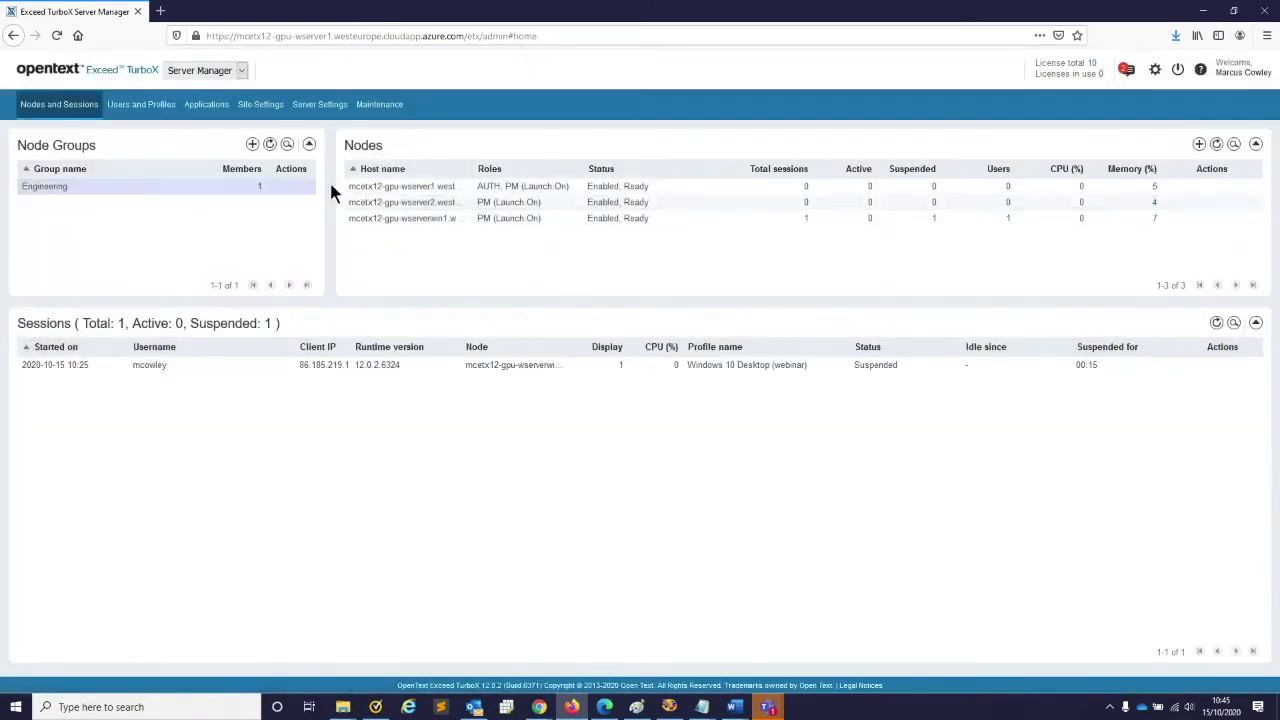
- Add the wserver2 node to the members of the Engineering node group and save the group
left_click(277, 187)
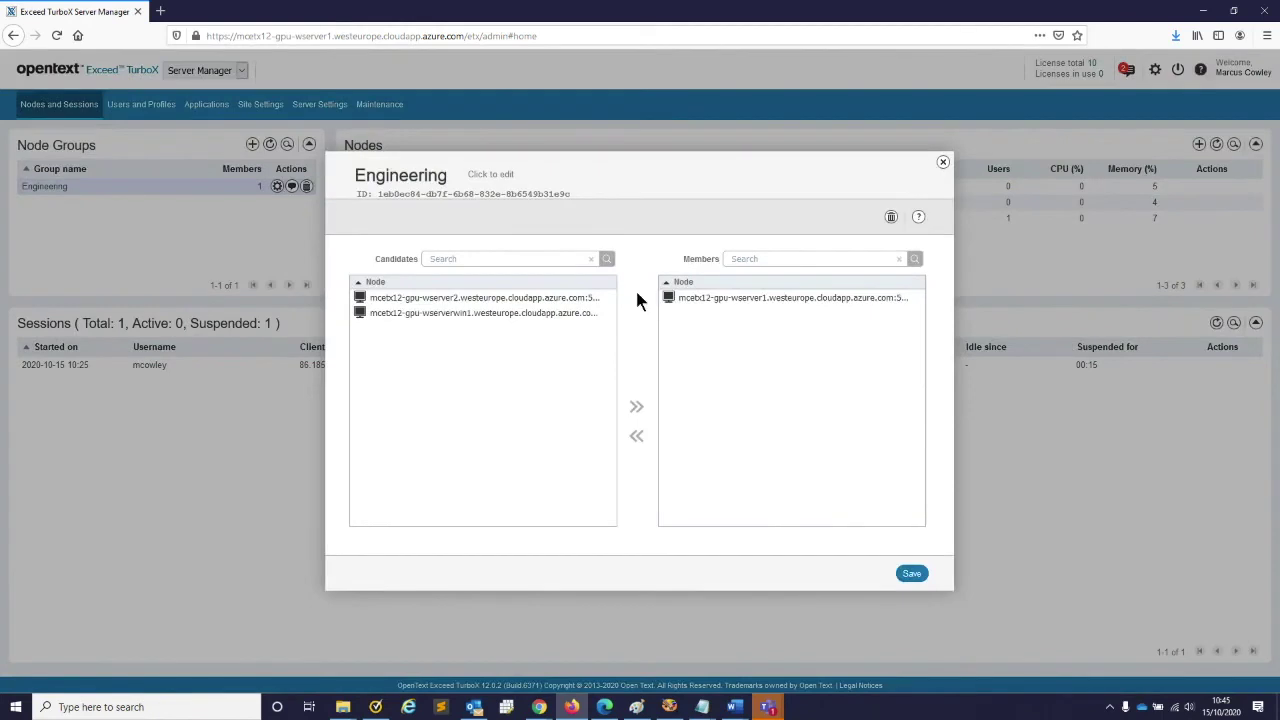
left_click(636, 406)
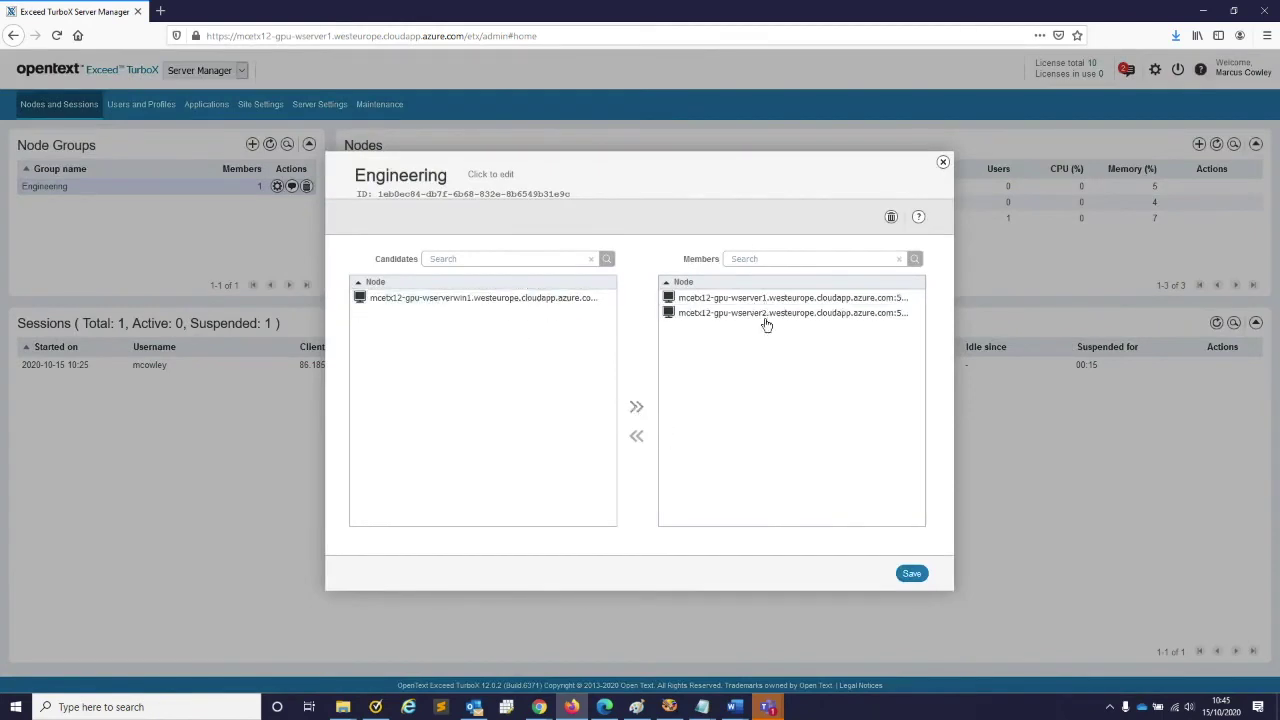
left_click(920, 578)
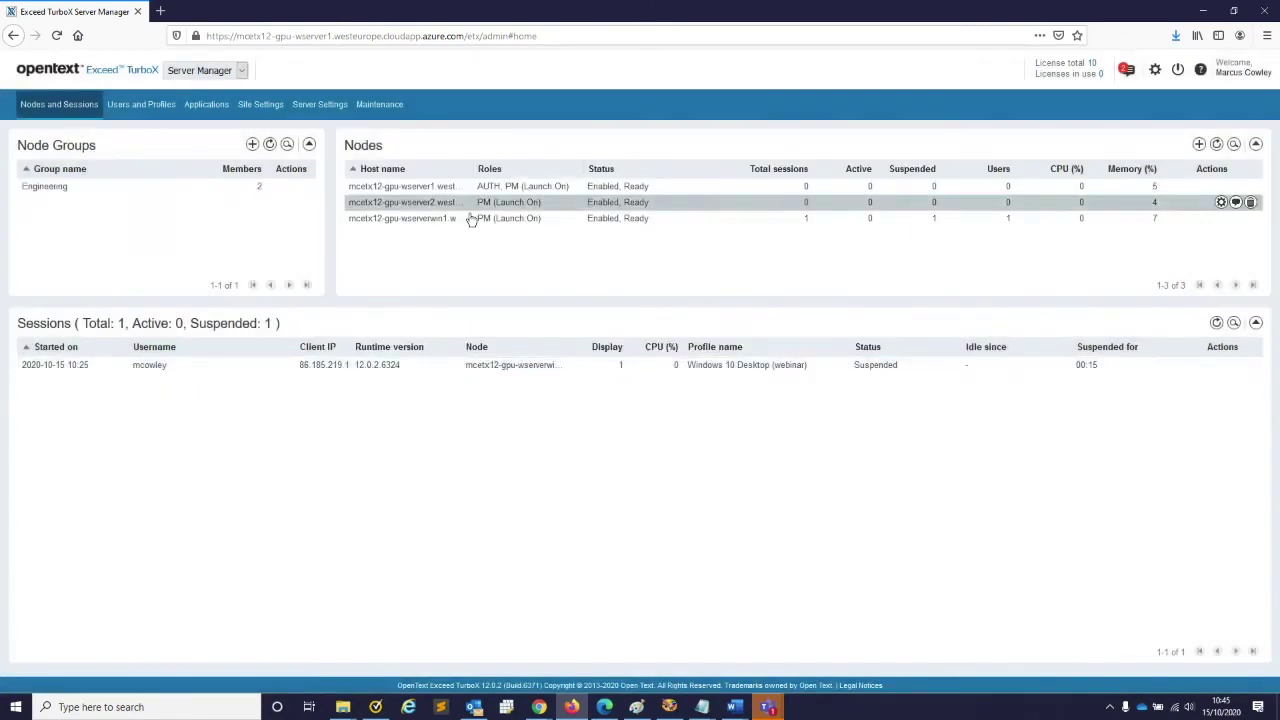
- Switch to the Dashboard and copy the Xterm profile under the name "Xterm - LB"
left_click(48, 186)
left_click(241, 71)
left_click(230, 90)
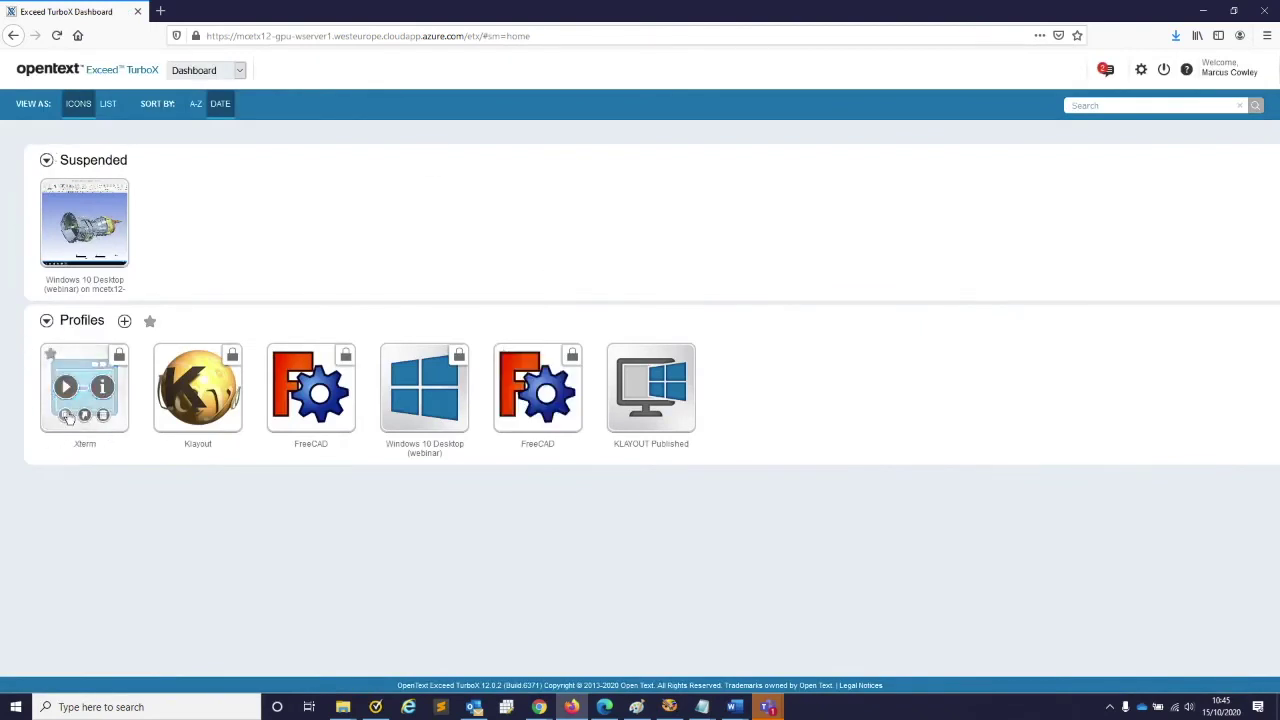
left_click(72, 420)
left_click_drag(632, 386, 611, 386)
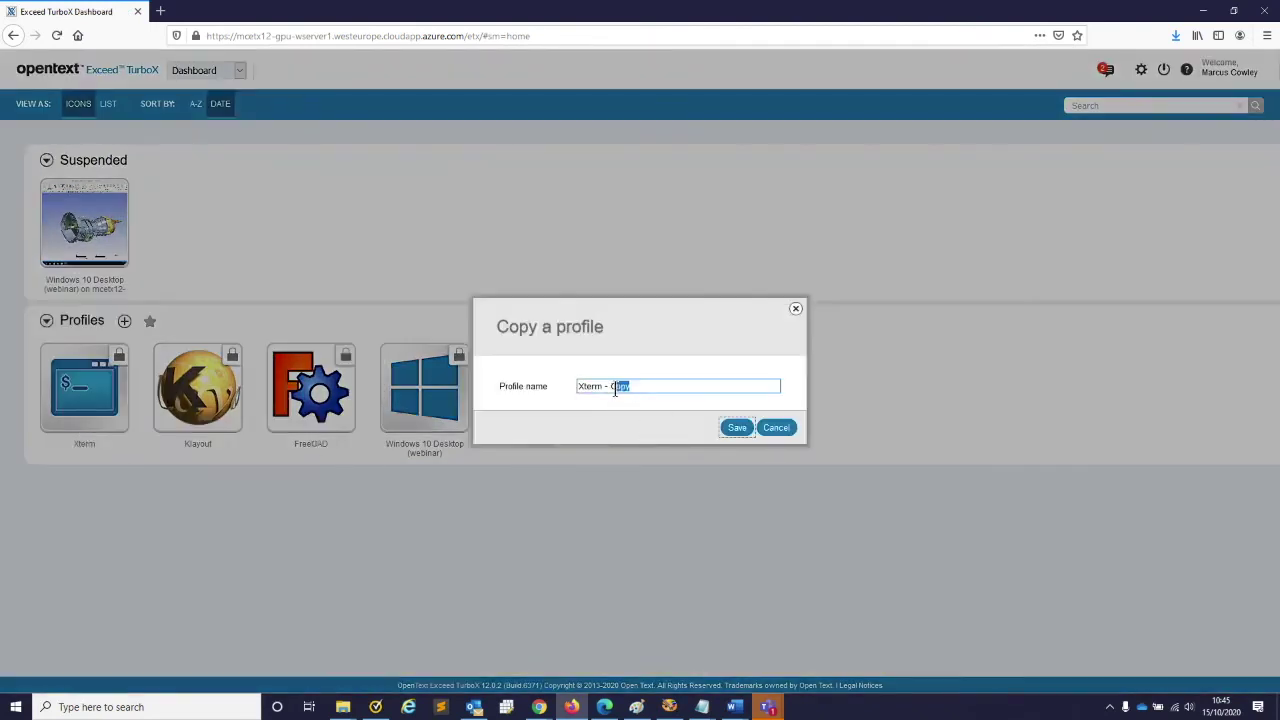
key("BackSpace")
type("LB")
left_click(738, 427)
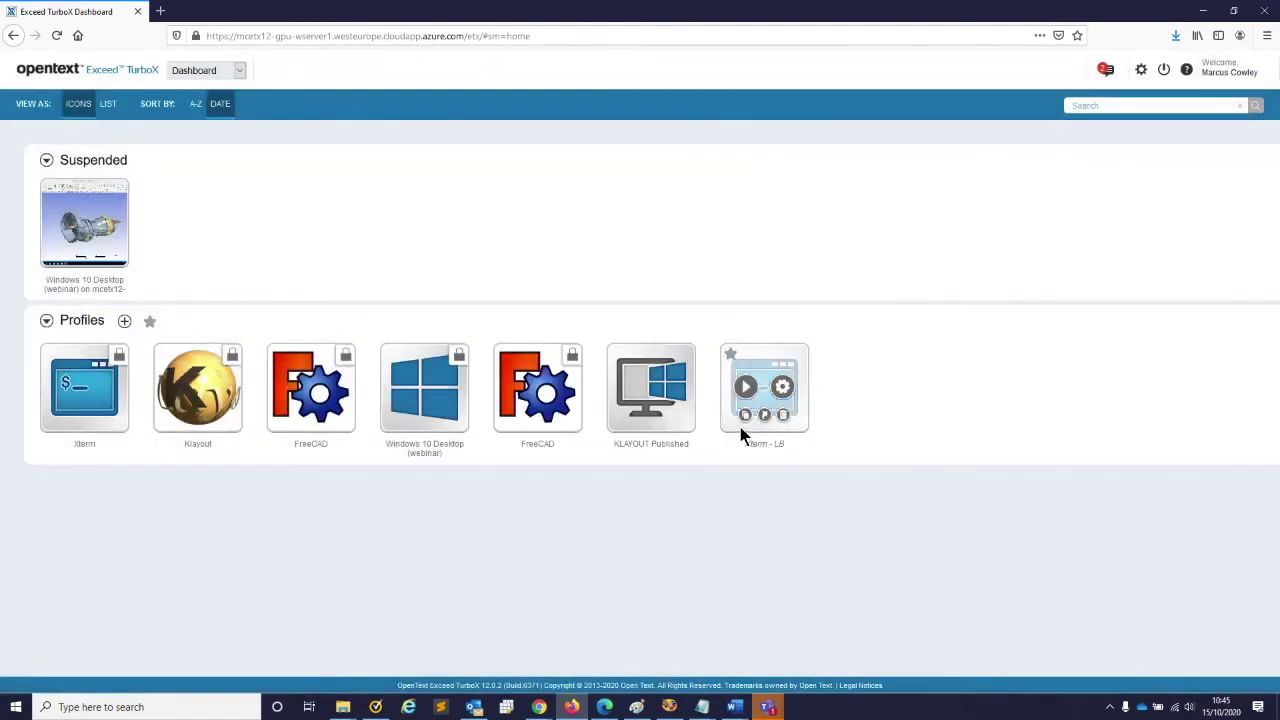
- In the Xterm - LB profile's advanced session settings, target the Engineering node group and save the profile
left_click(782, 386)
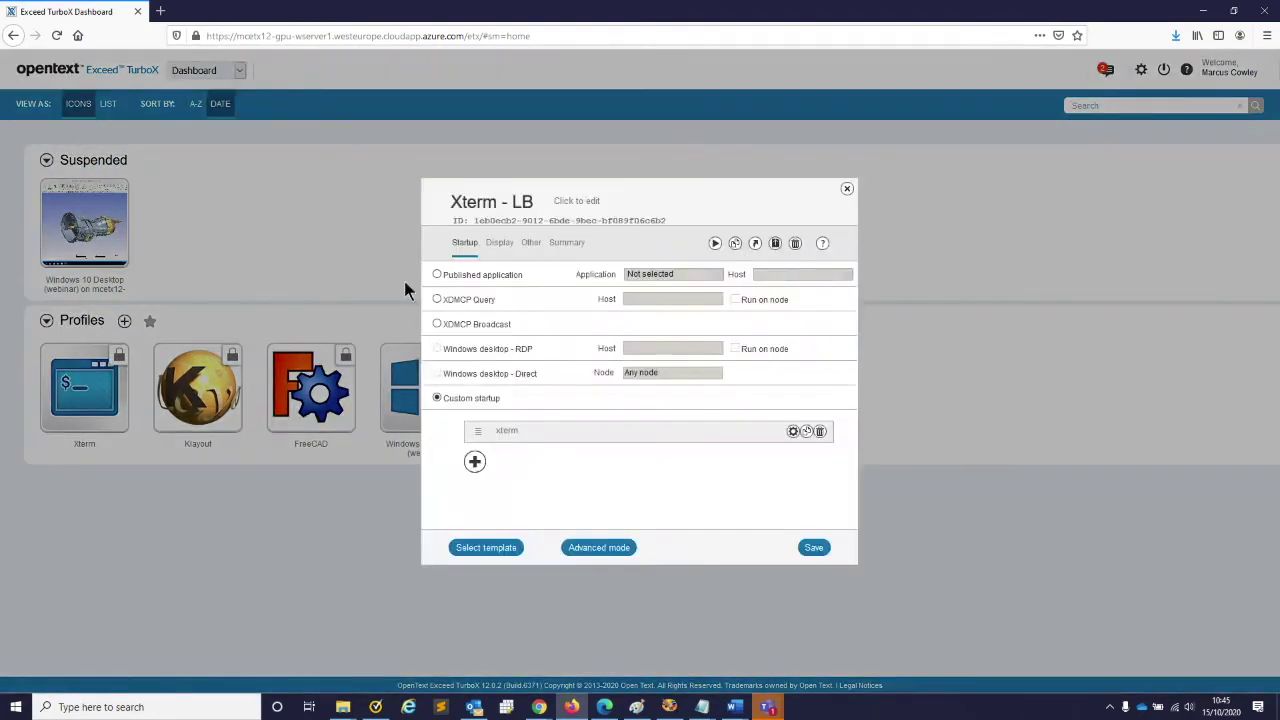
left_click(605, 548)
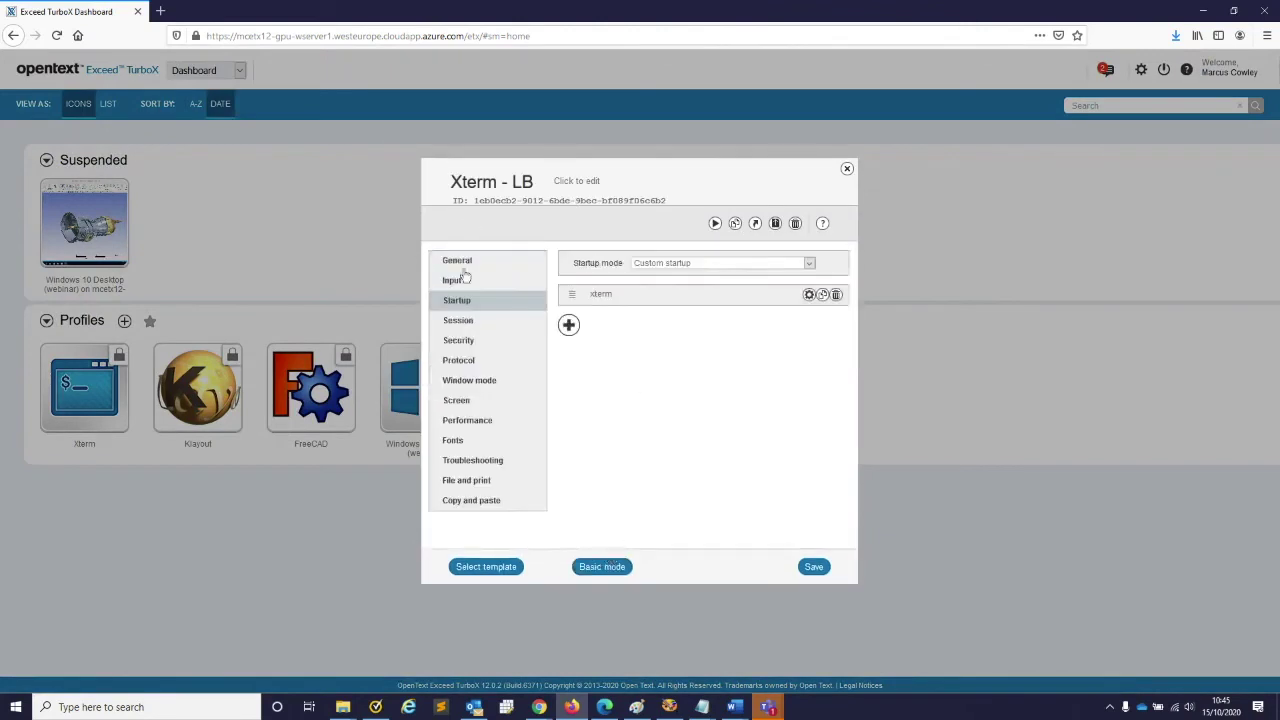
left_click(465, 322)
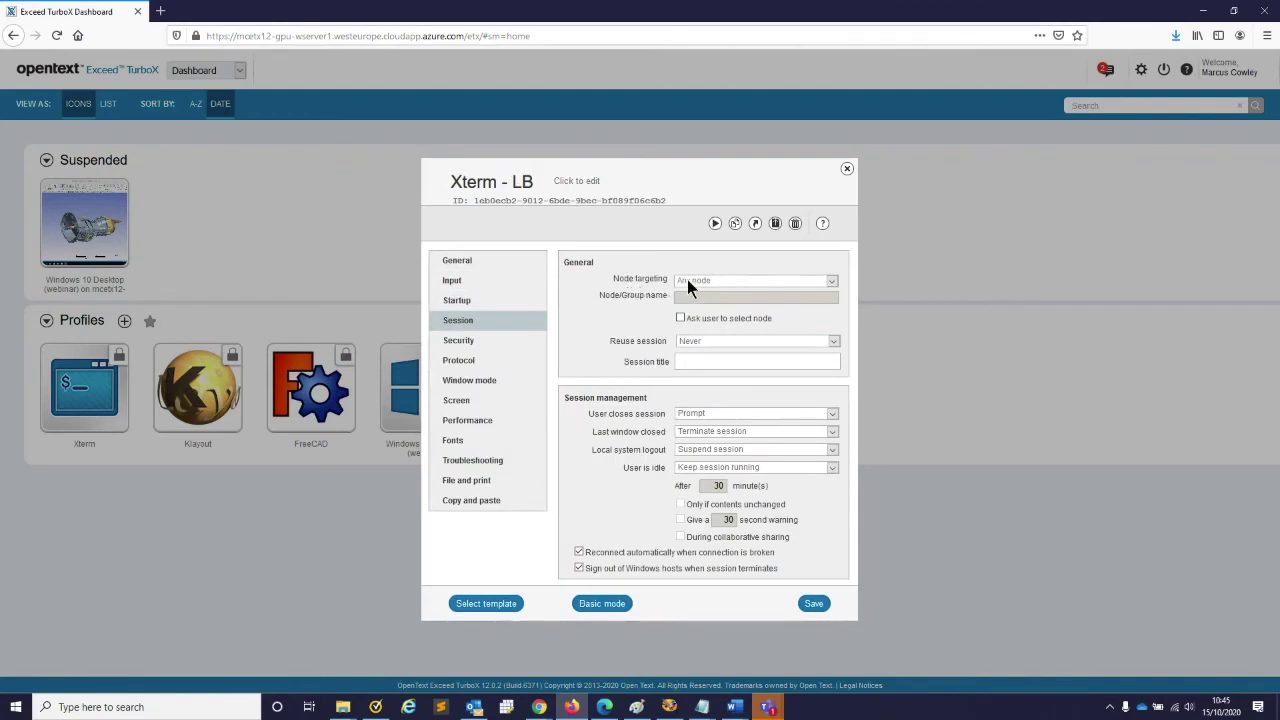
left_click(752, 279)
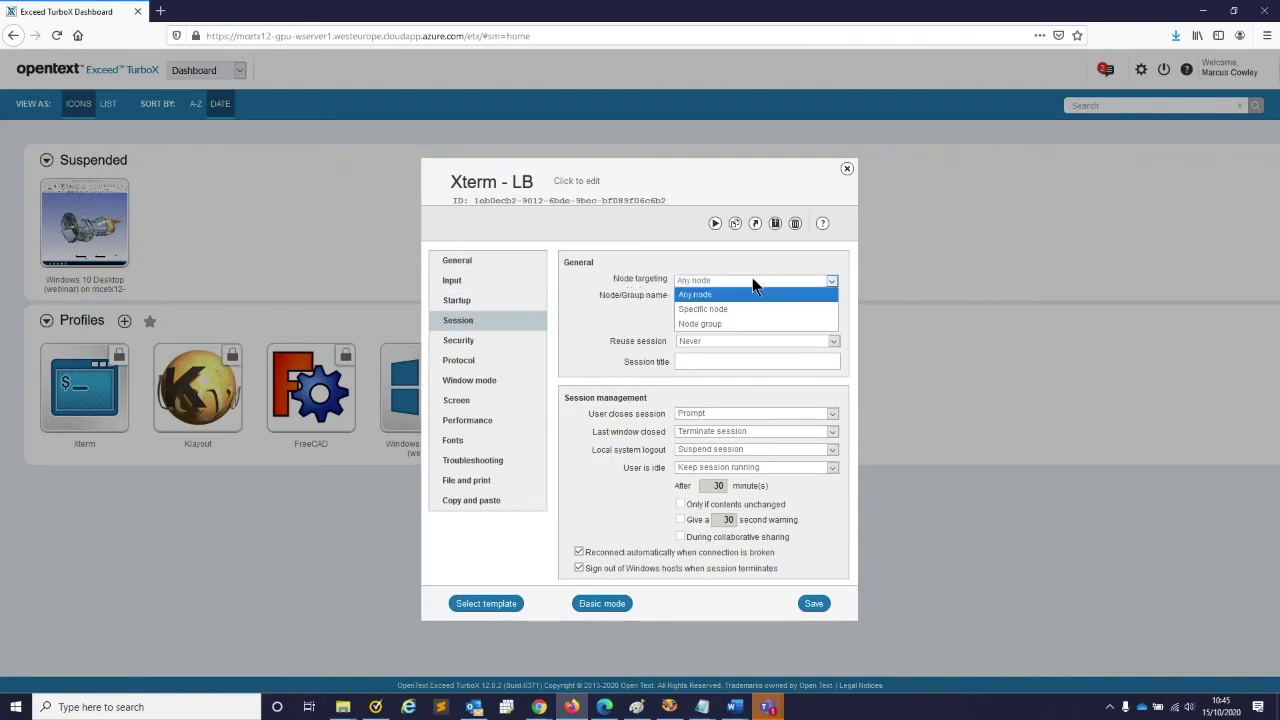
left_click(731, 322)
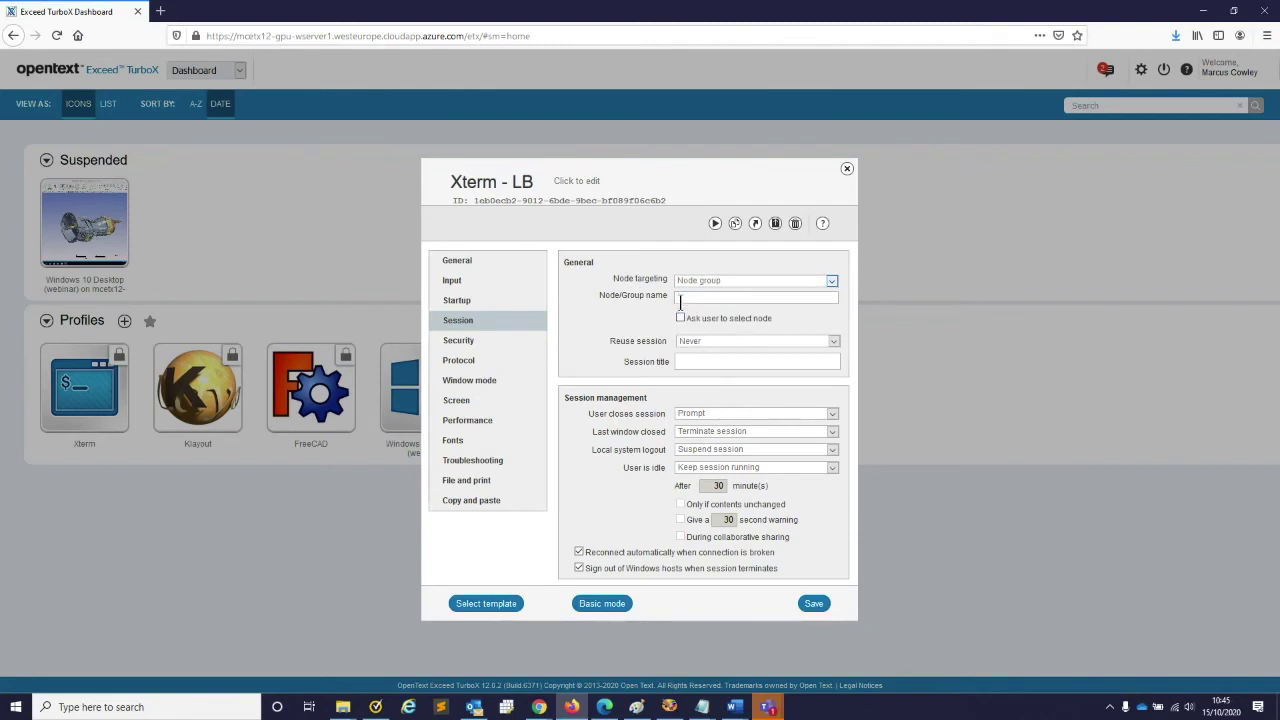
left_click(679, 300)
left_click(694, 321)
left_click(811, 605)
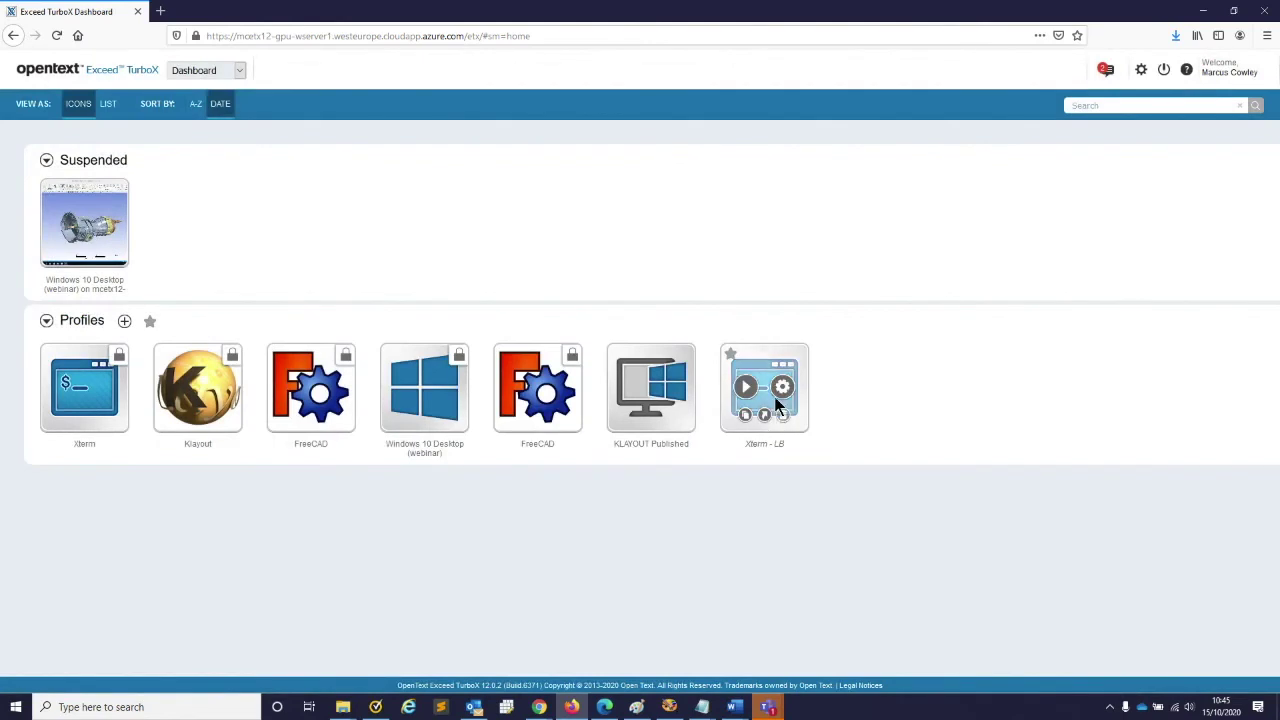
- Launch an Xterm - LB session, highlight the server name in its terminal prompt, and return to the Dashboard
mouse_move(137, 240)
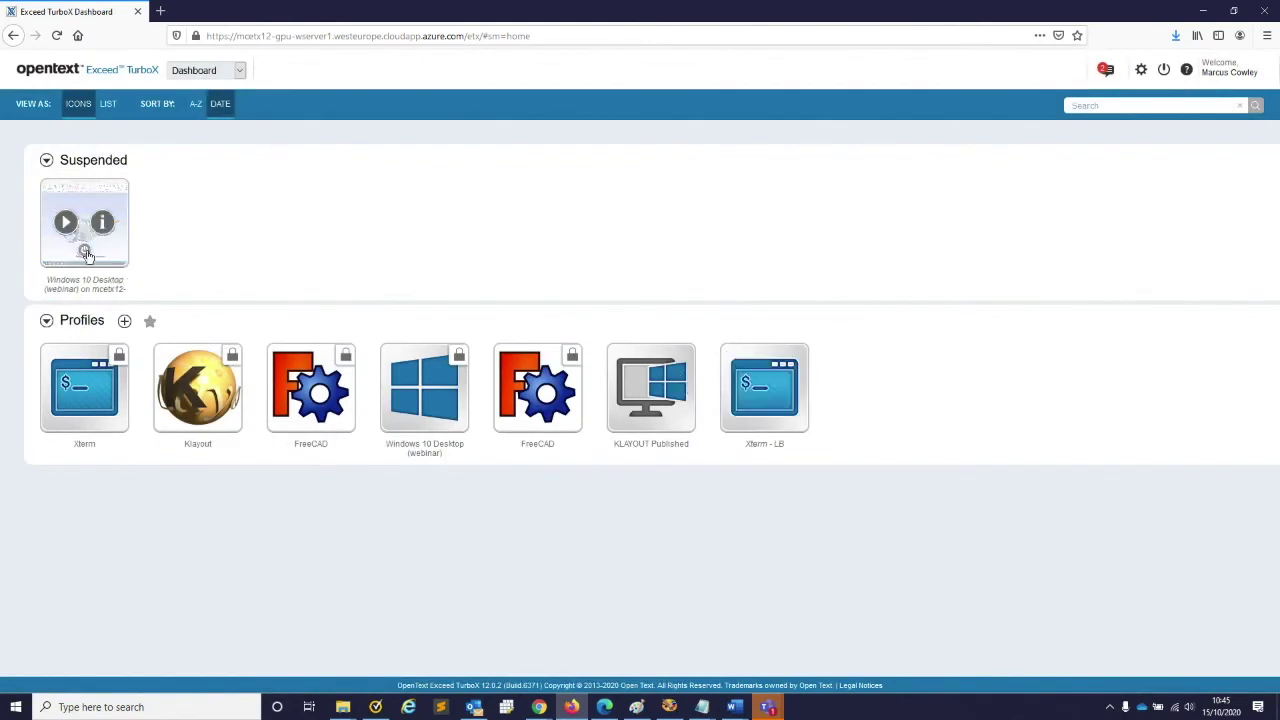
left_click(764, 385)
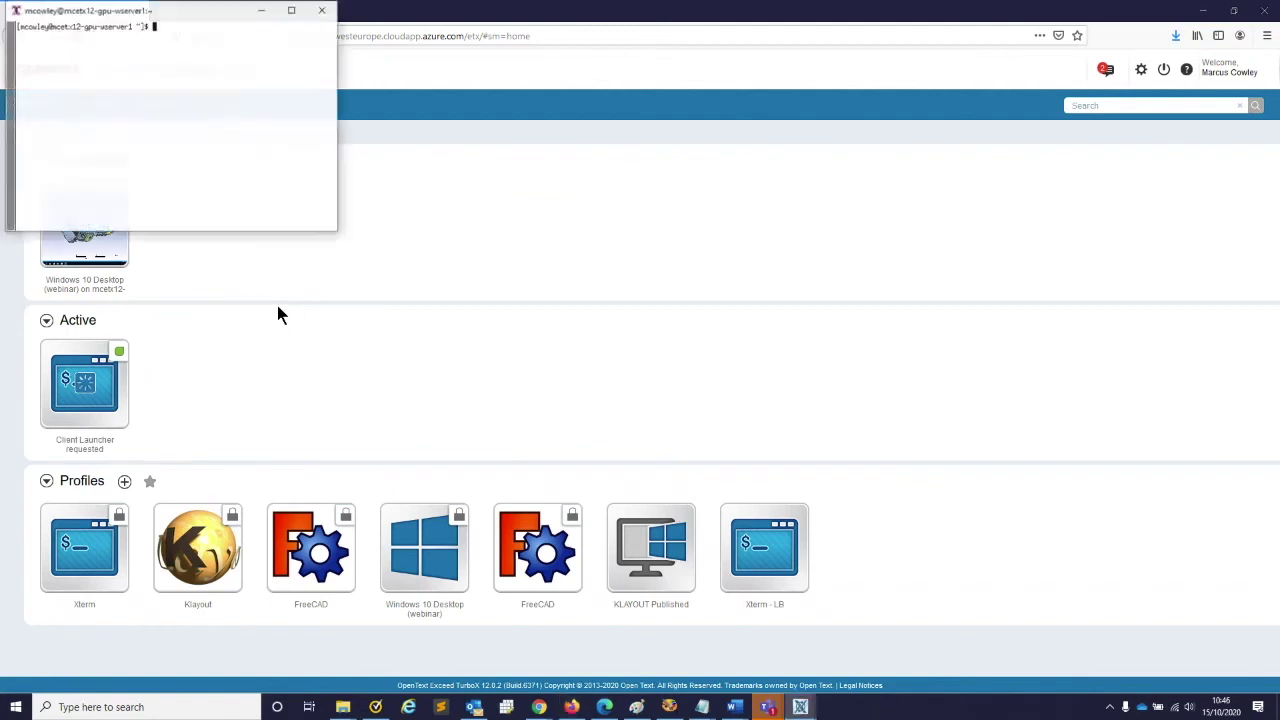
left_click_drag(160, 18, 337, 164)
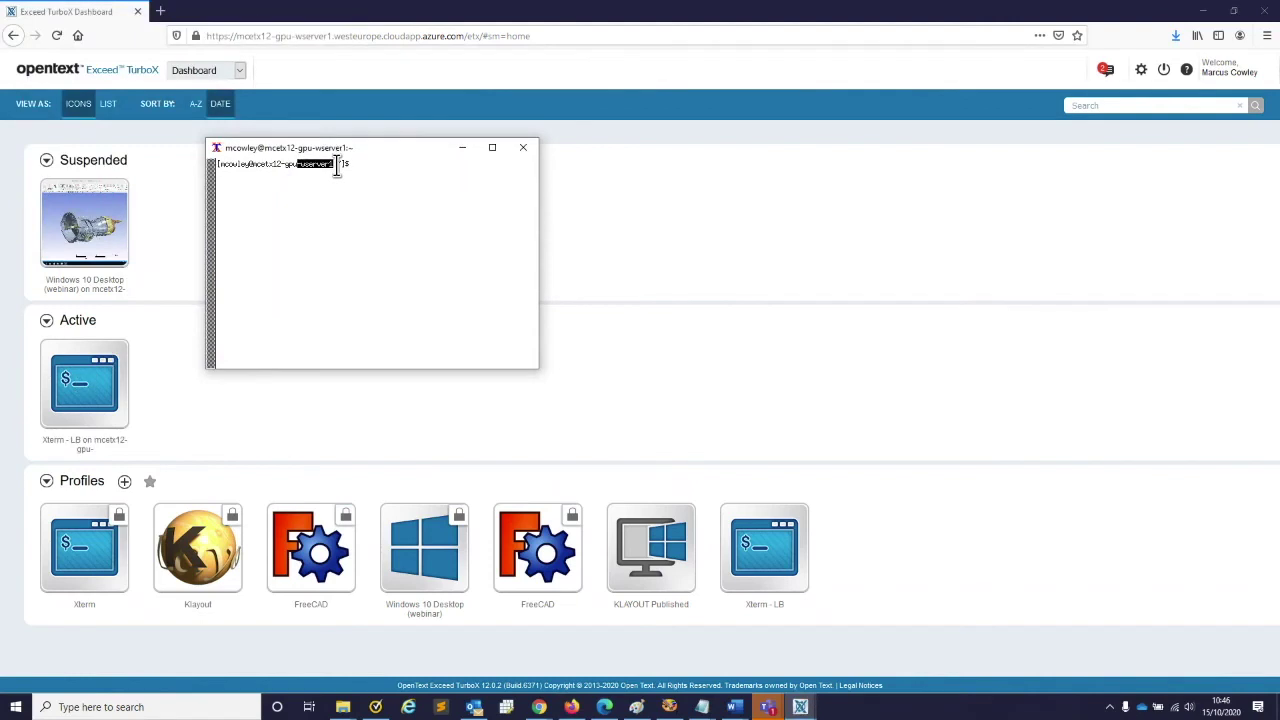
left_click(612, 205)
- Launch a second Xterm - LB session and arrange both terminal windows so their server names can be compared
mouse_move(801, 525)
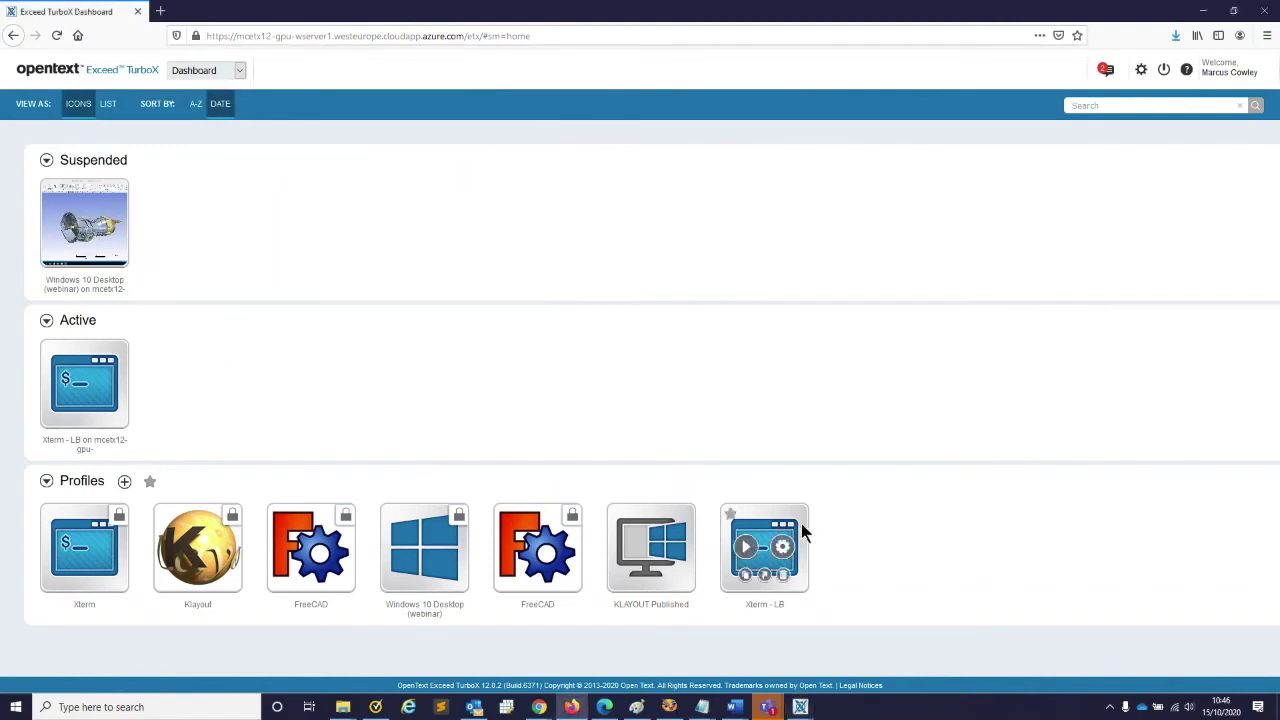
left_click(747, 548)
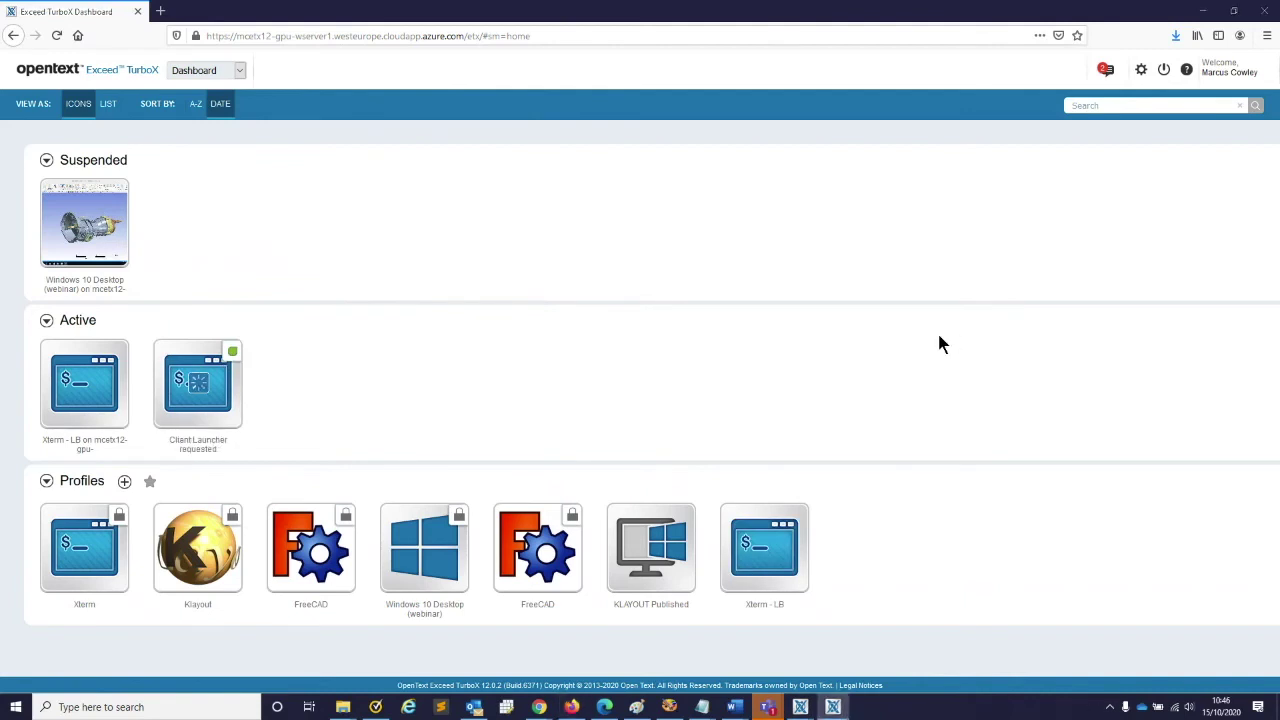
left_click_drag(177, 12, 514, 104)
key("alt+Tab")
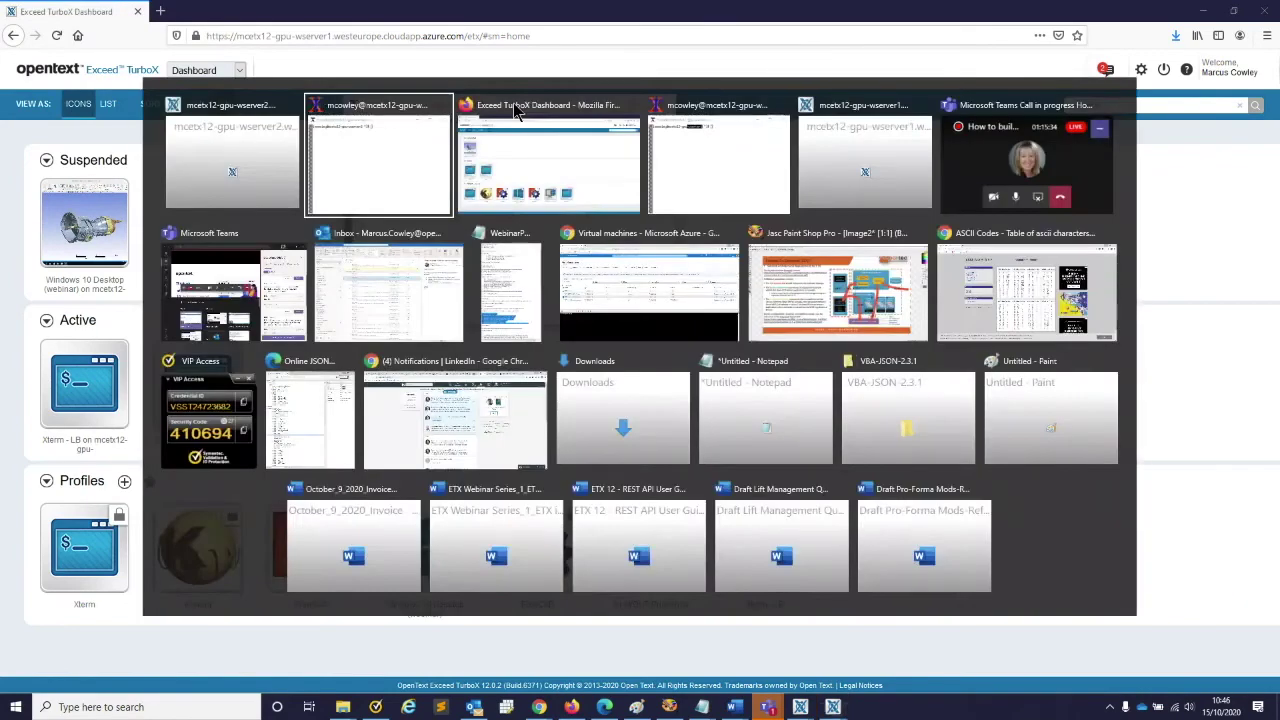
key("alt+Tab")
key("alt+Tab")
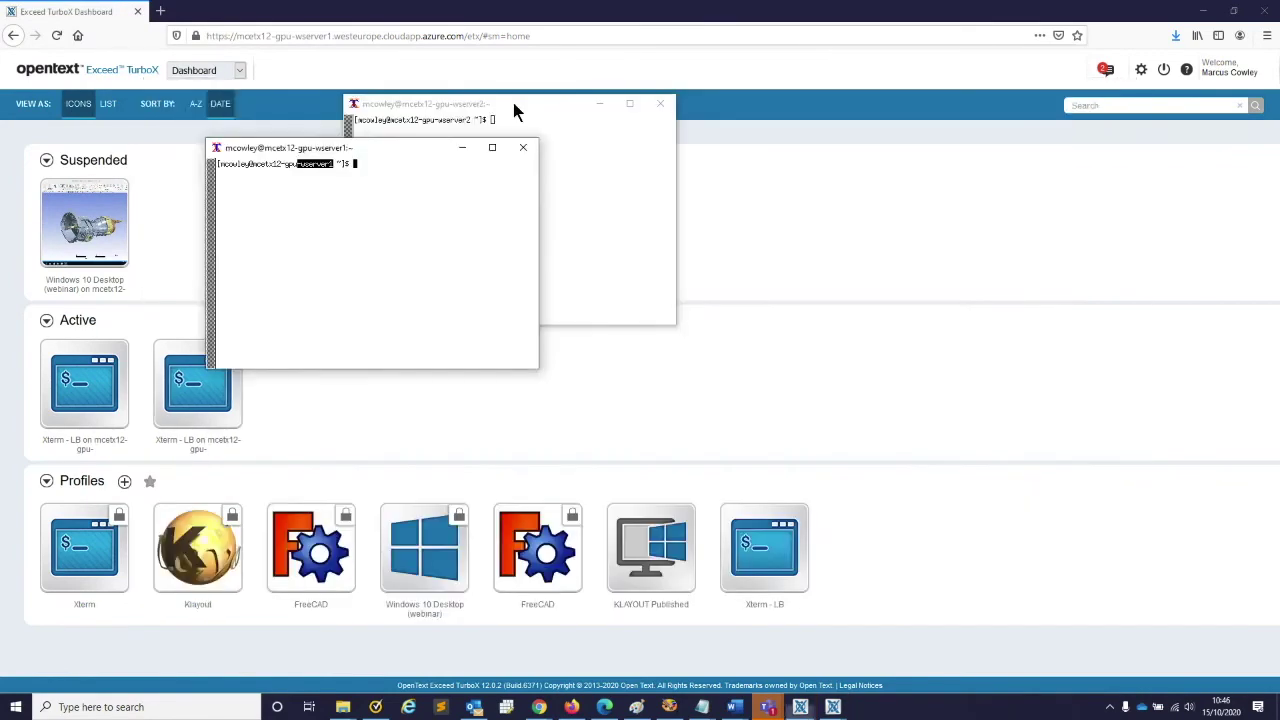
left_click_drag(435, 150, 284, 382)
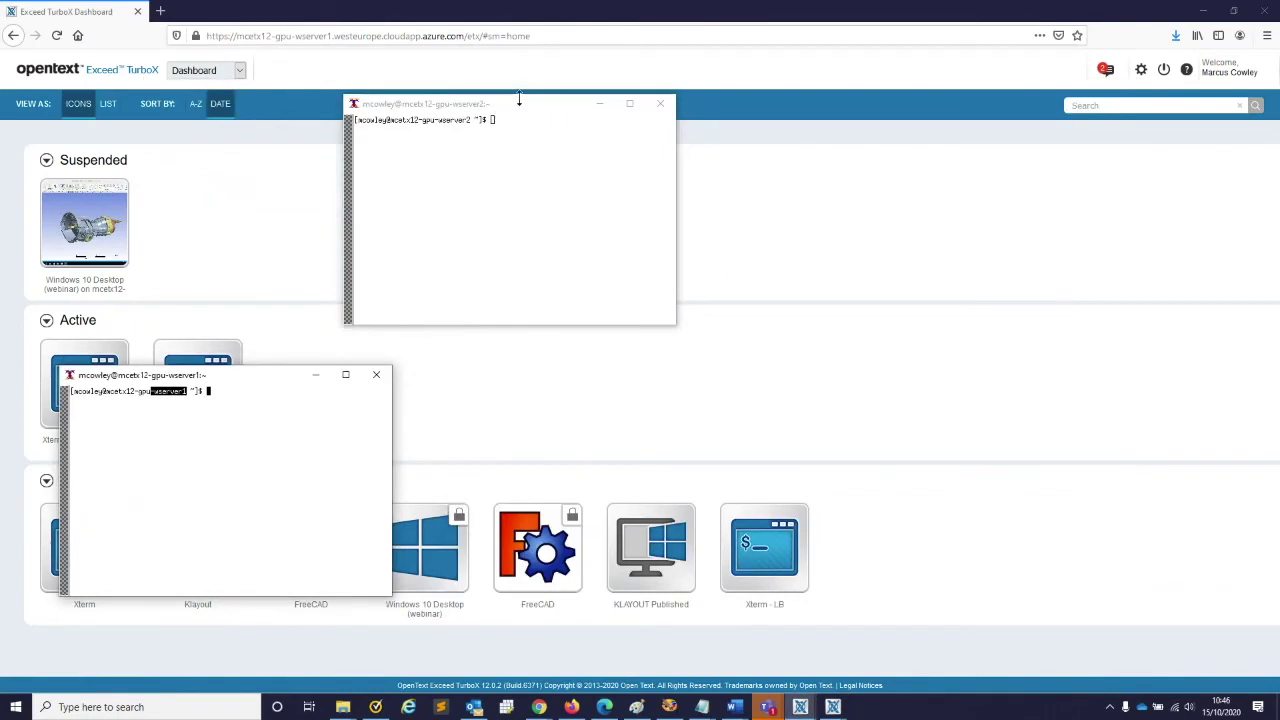
- Enter the filler text "sfhlksdhfksh" in the wserver2 terminal and place the two terminal windows side by side
left_click(517, 126)
type("sfhlksdhfksh")
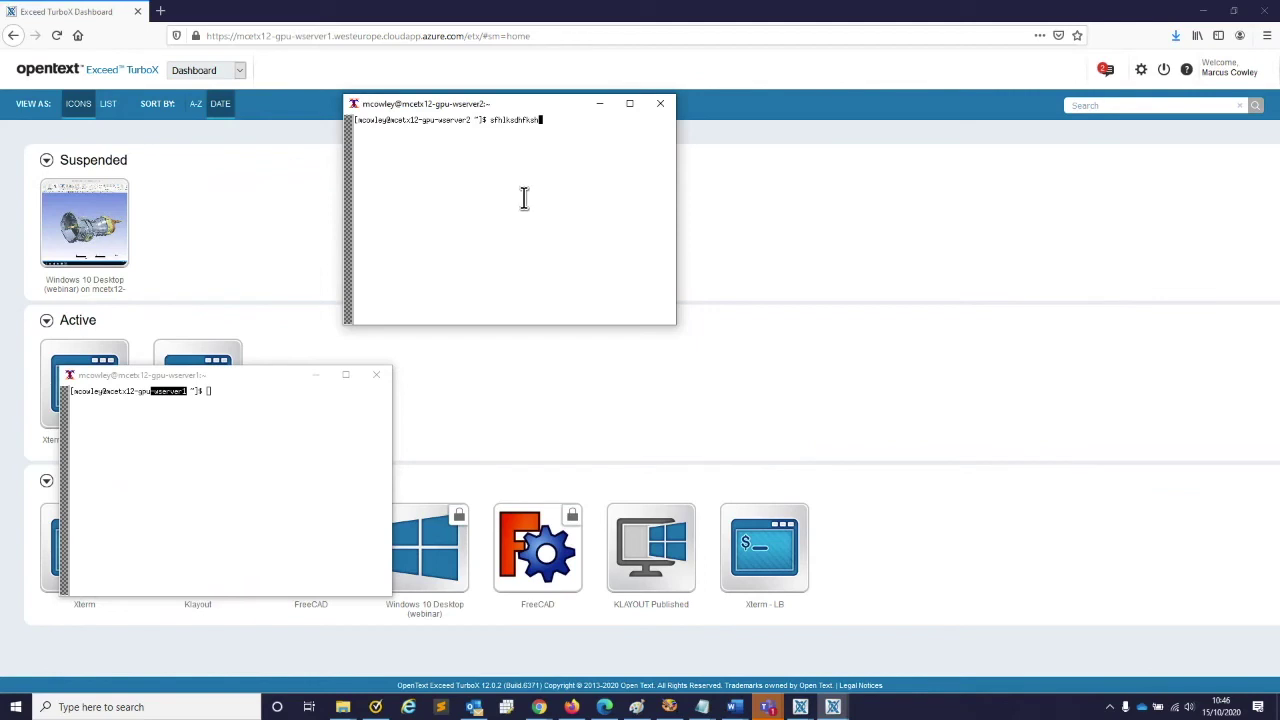
left_click_drag(254, 370, 230, 148)
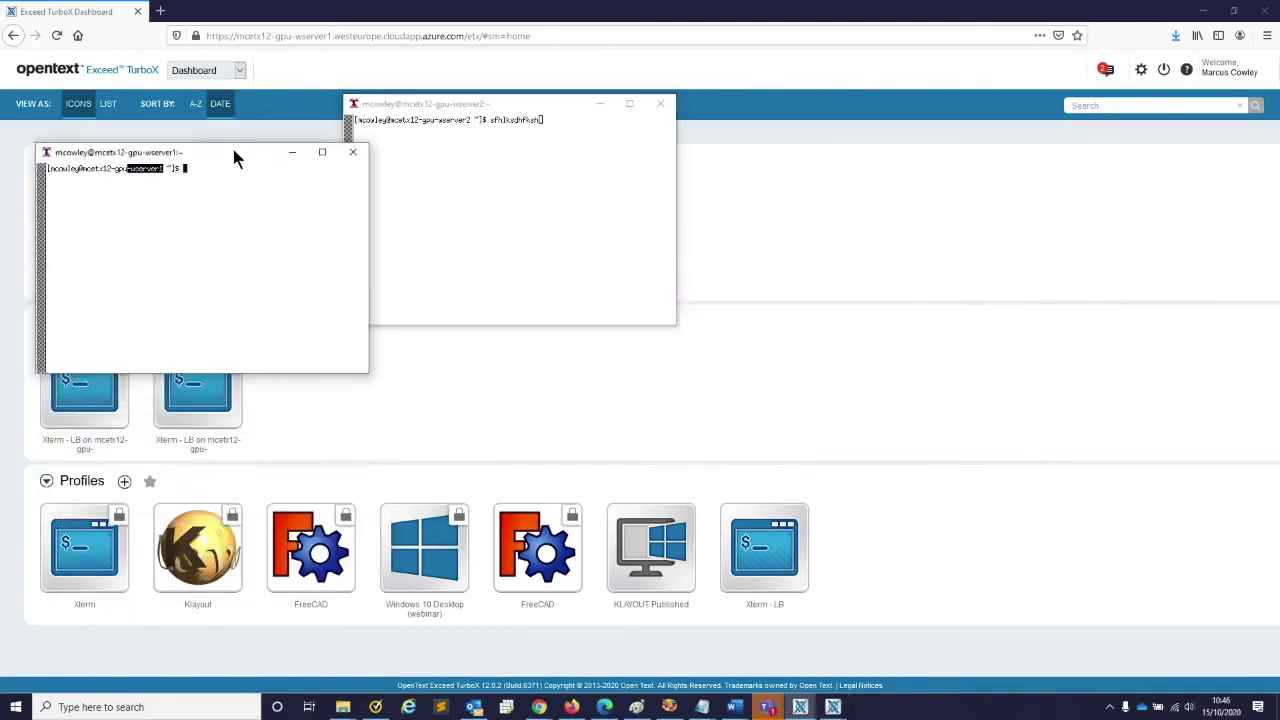
left_click_drag(522, 108, 718, 143)
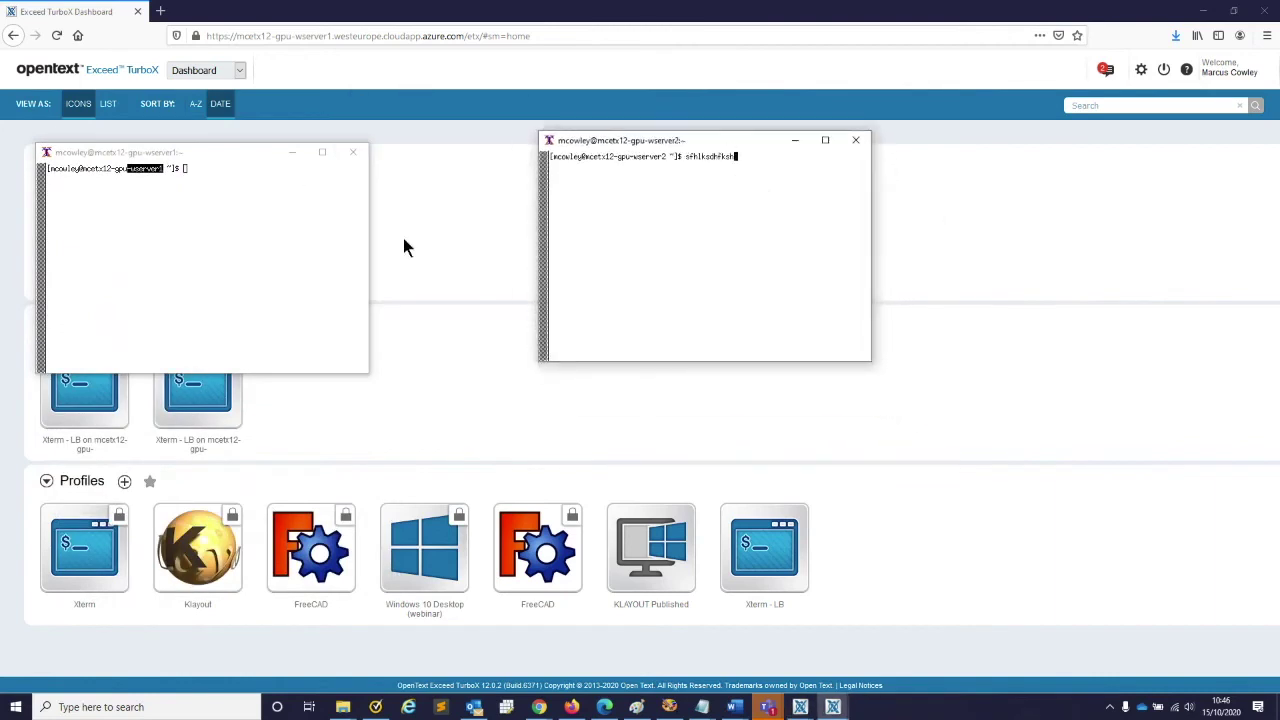
left_click_drag(219, 162, 374, 129)
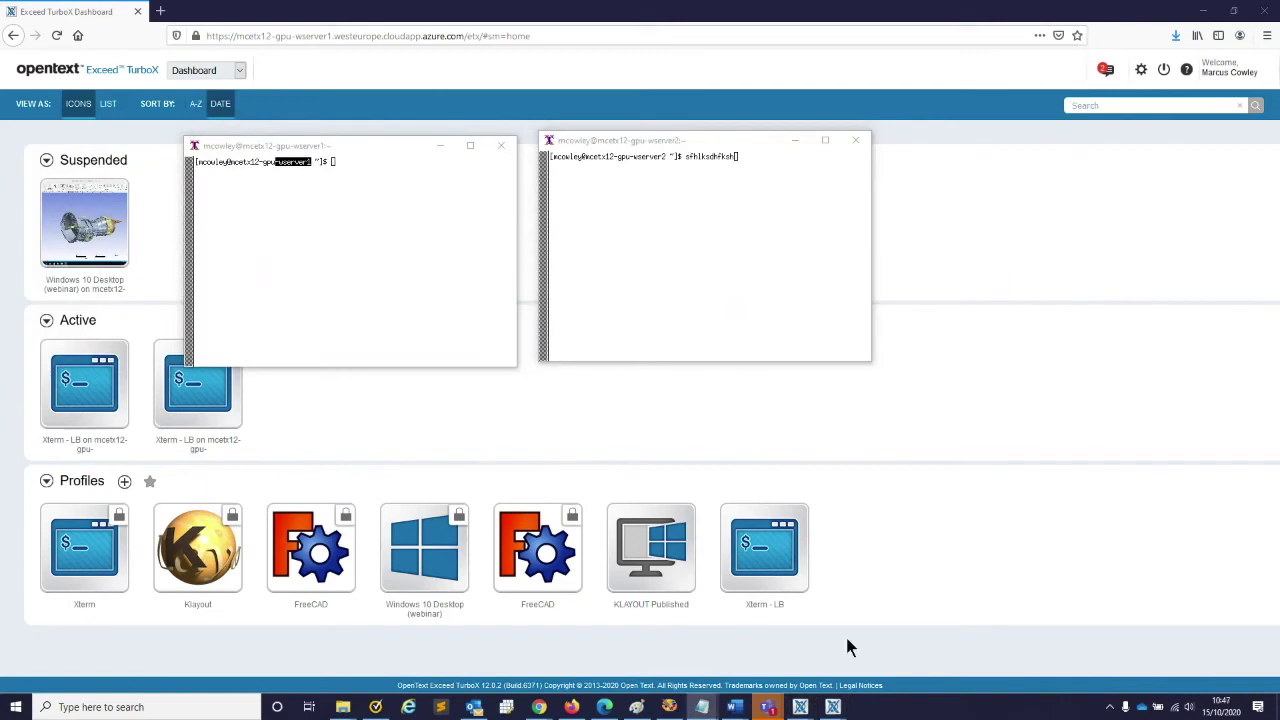
mouse_move(765, 8)
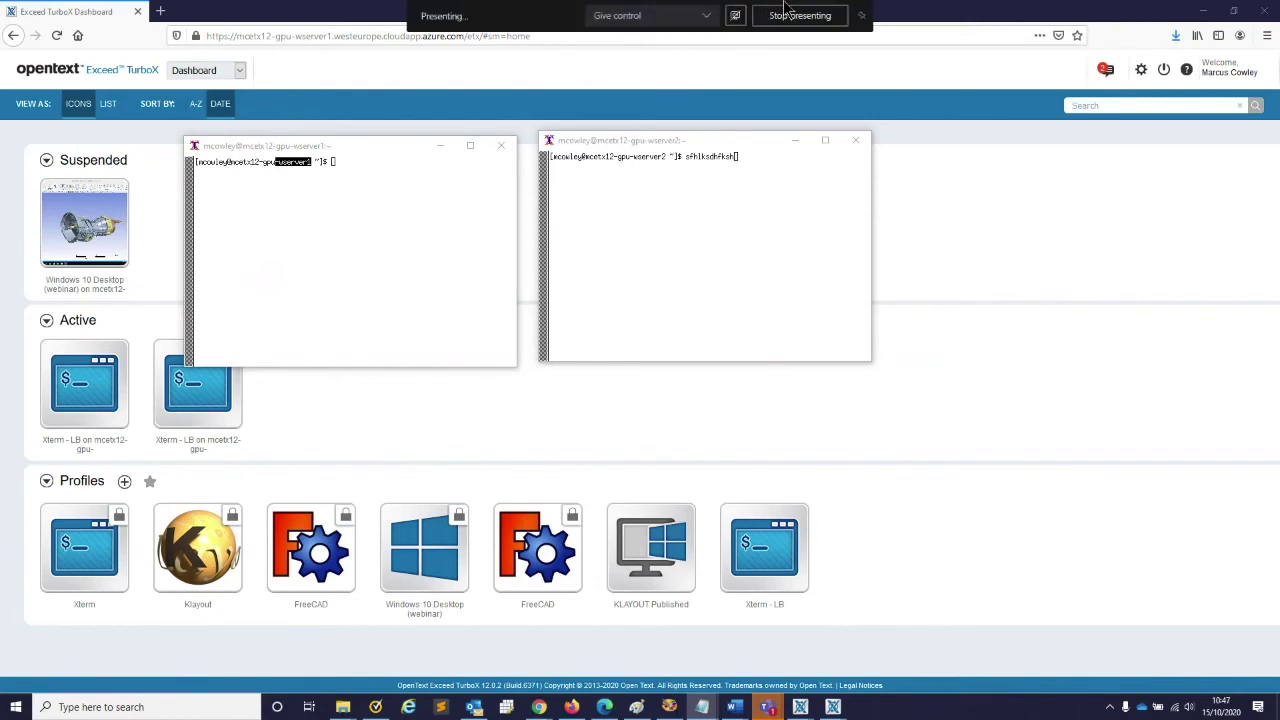
- Move the wserver2 terminal away from the wserver1 terminal and submit its leftover filler text to get a clean prompt
left_click_drag(757, 137, 826, 238)
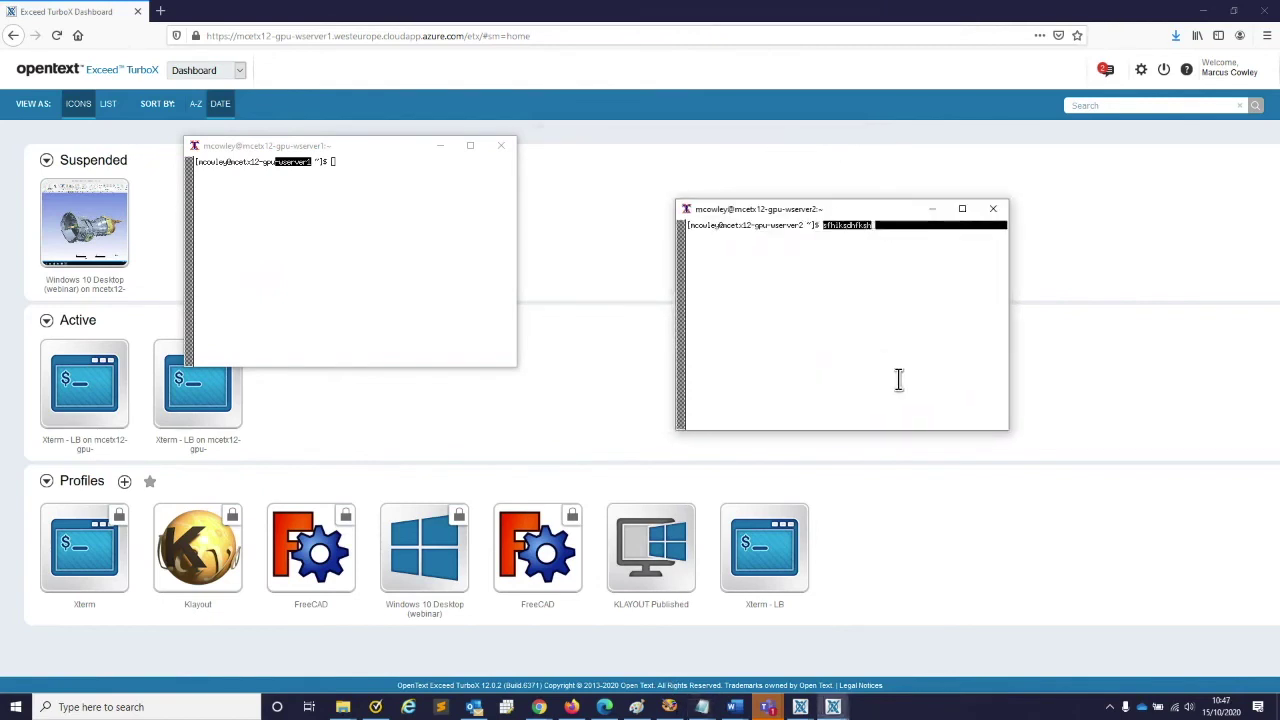
key("BackSpace")
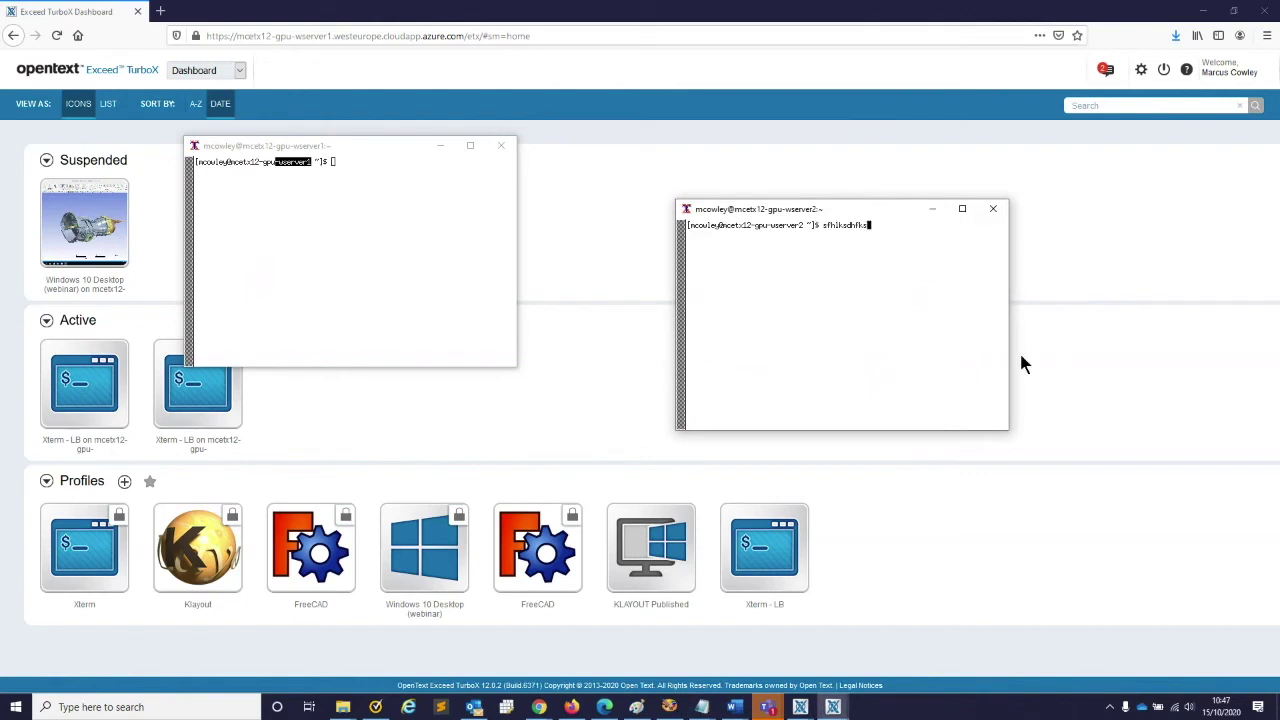
key("Return")
key("Return")
key("Return")
key("Return")
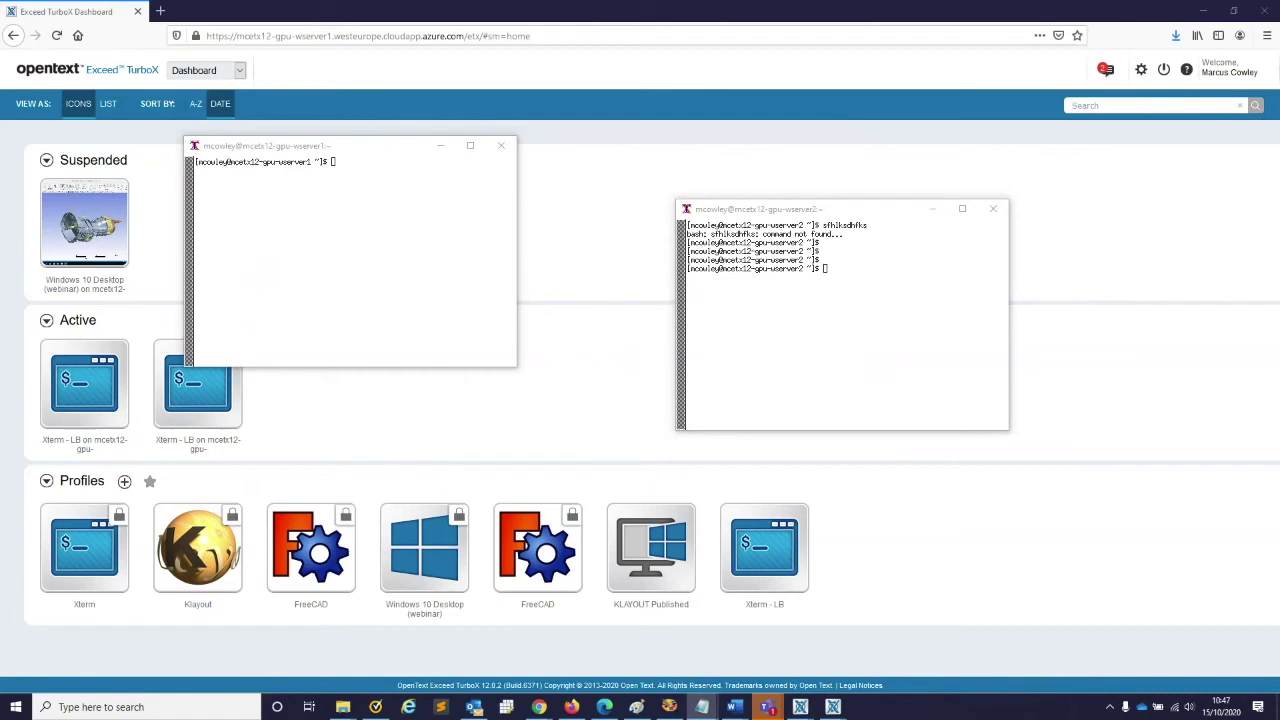
- Run glxspheres64 through ssrun in both terminals with 1000000 polygons at 800x800, enlarge the wserver2 rendering, and arrange both renderings side by side
middle_click(837, 266)
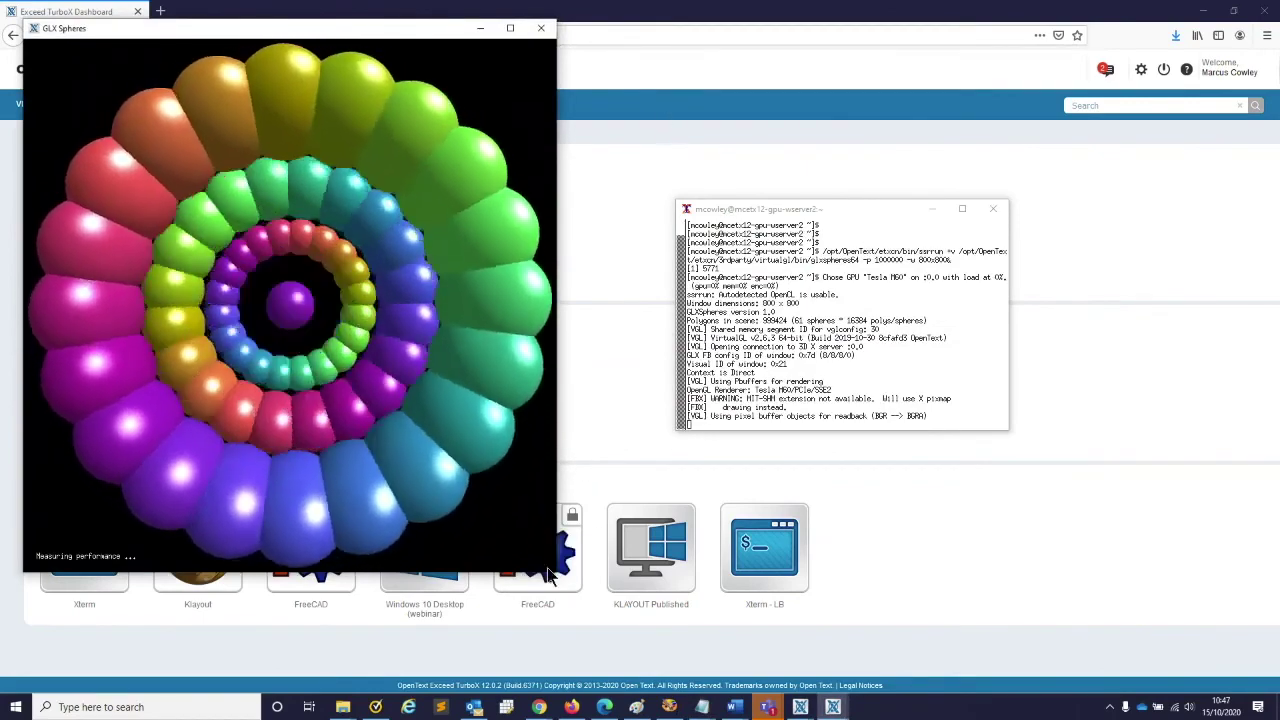
left_click_drag(556, 573, 635, 632)
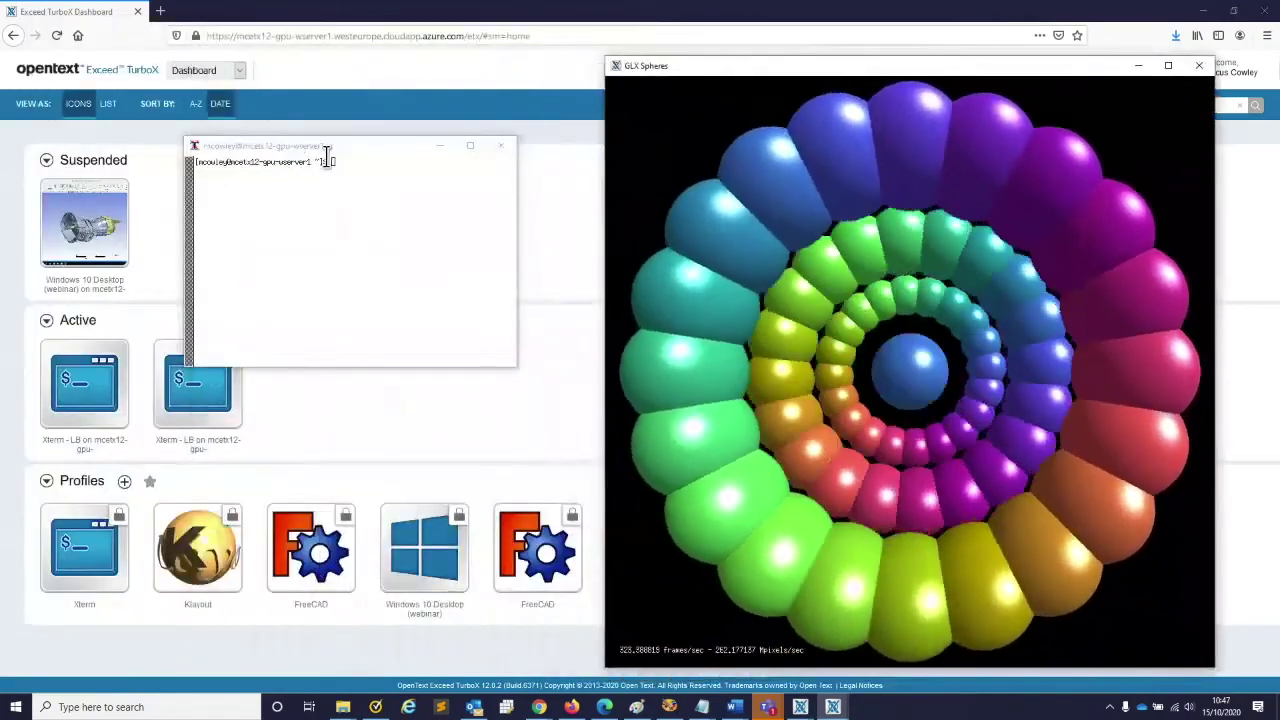
middle_click(329, 162)
key("Return")
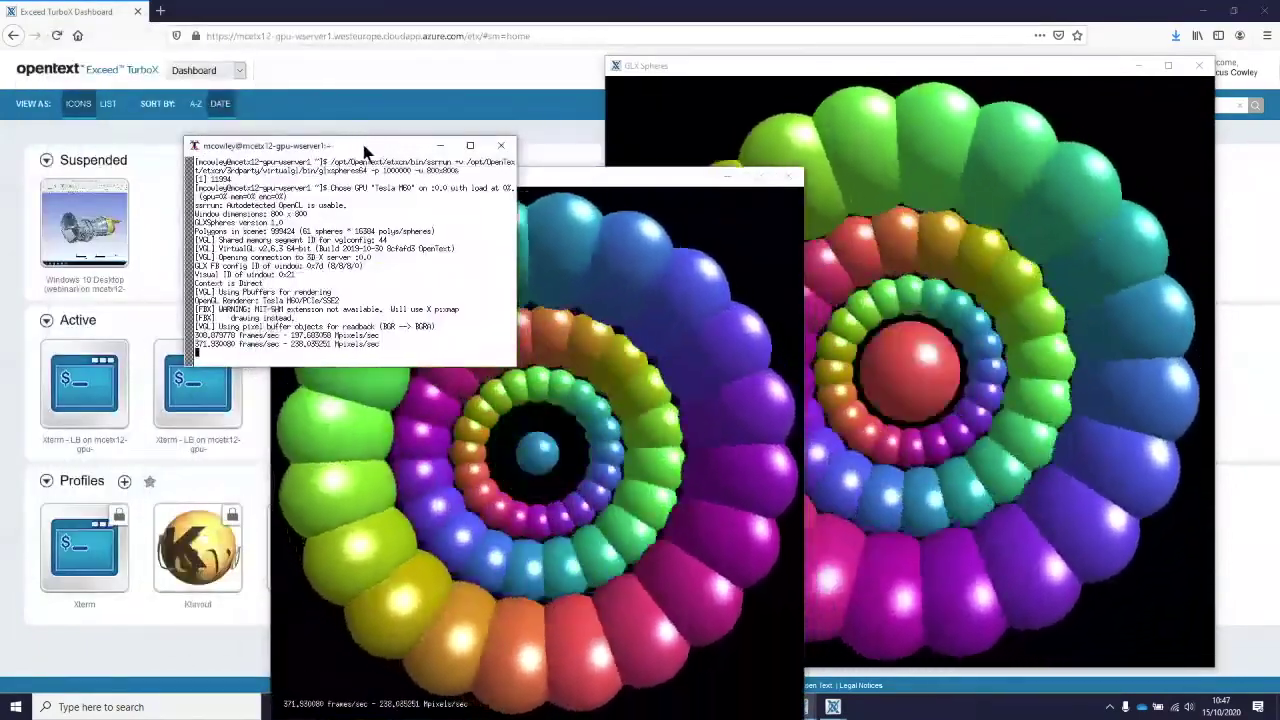
left_click_drag(366, 153, 275, 90)
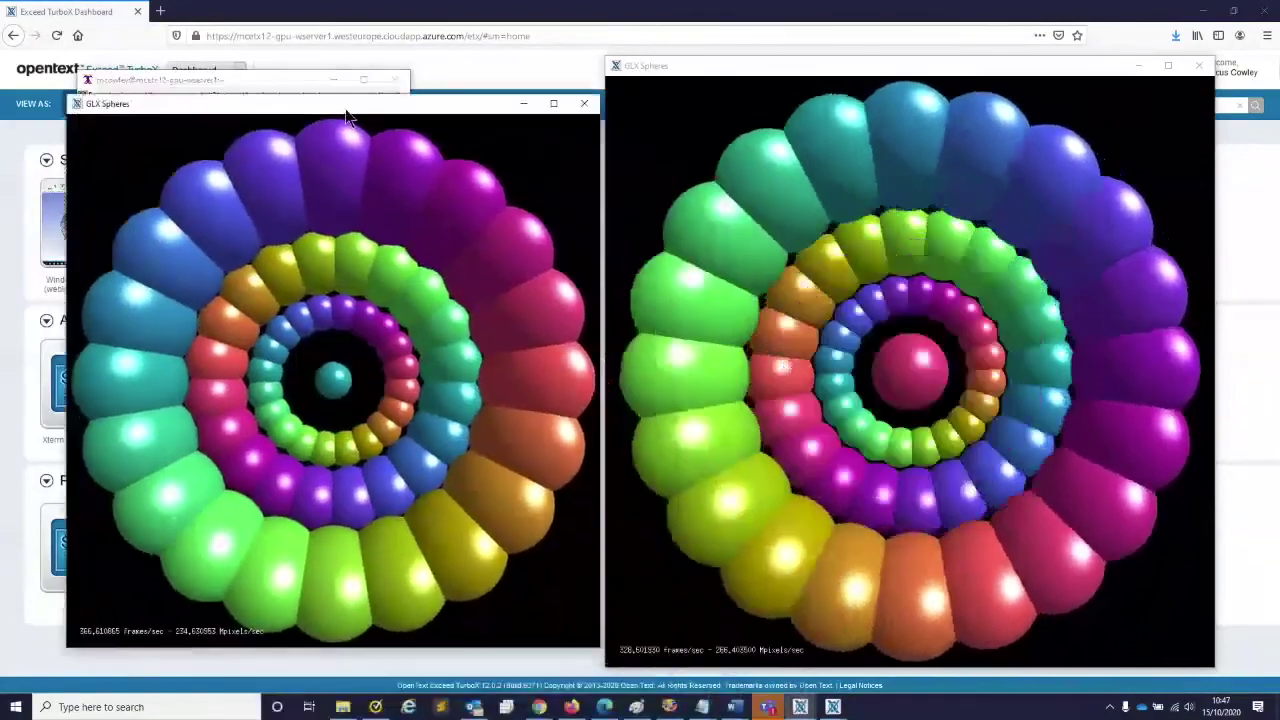
left_click_drag(346, 110, 306, 80)
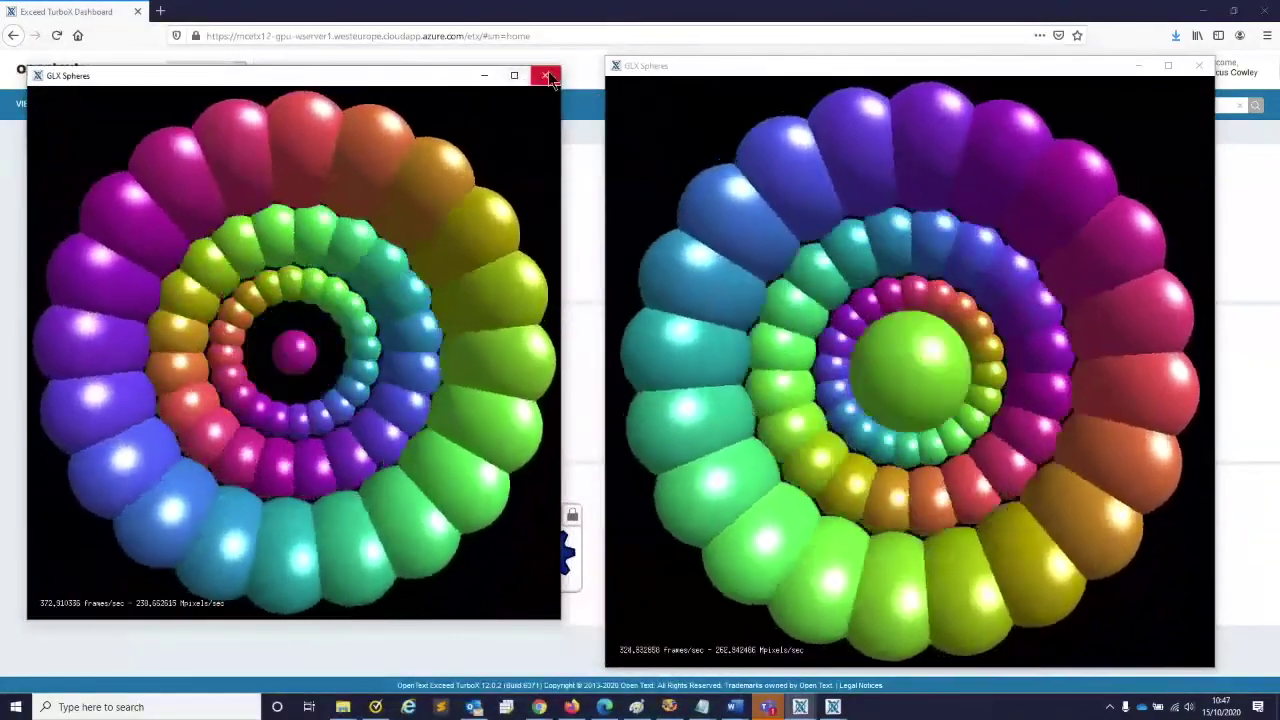
- Close both GLX Spheres windows and interrupt the wserver2 terminal to return it to its prompt
left_click(547, 77)
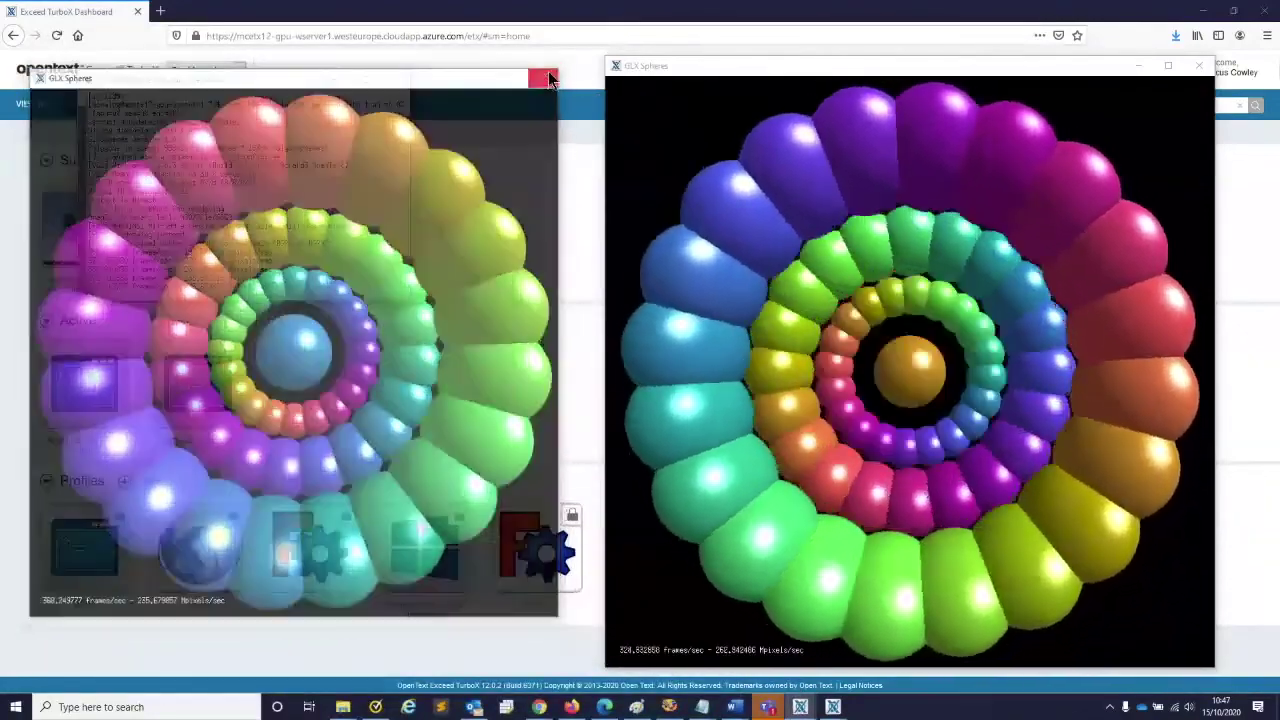
left_click(1199, 65)
left_click(854, 352)
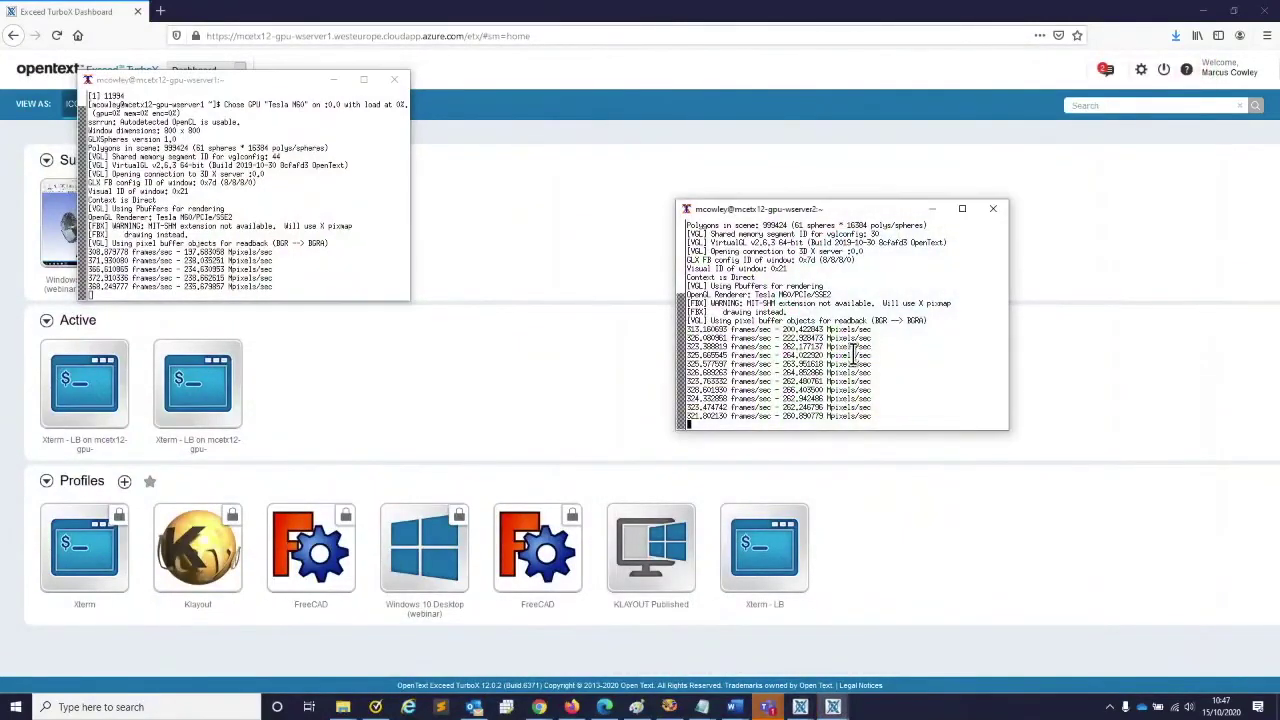
key("ctrl+c")
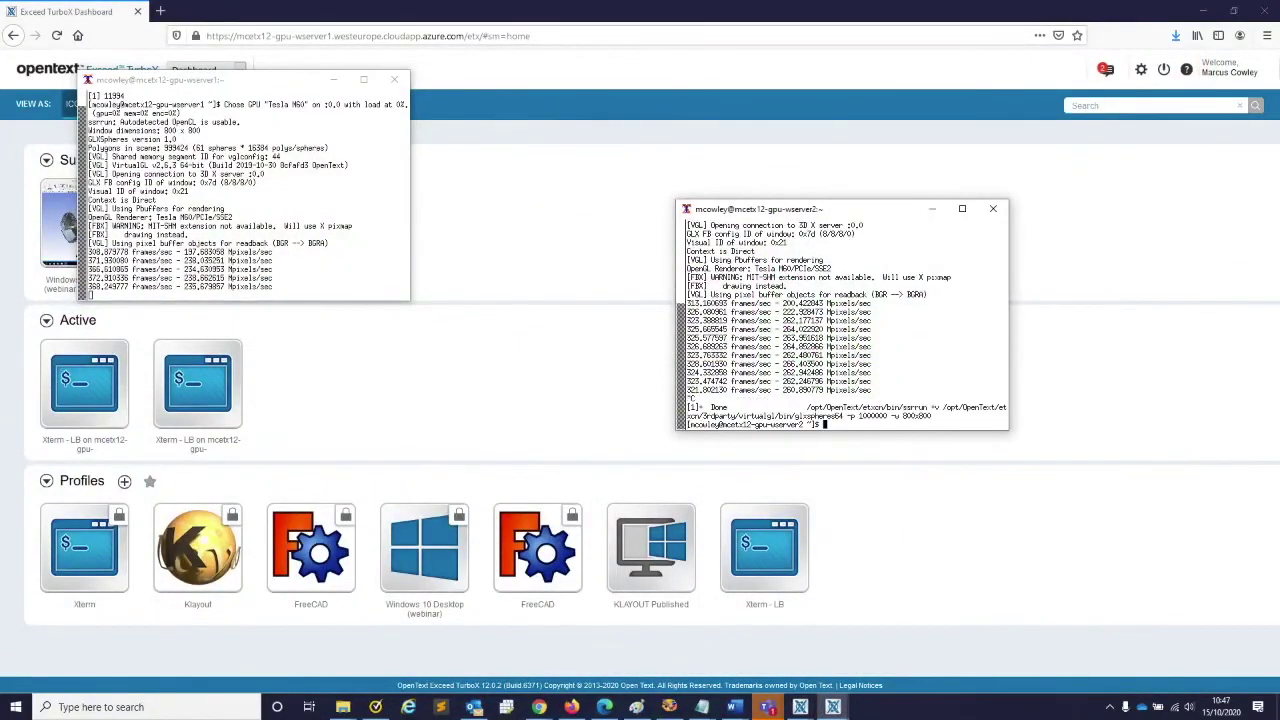
- Close the wserver2 terminal, reposition the wserver1 terminal, and interrupt its running command
left_click(995, 215)
left_click_drag(269, 81, 675, 184)
key("ctrl+c")
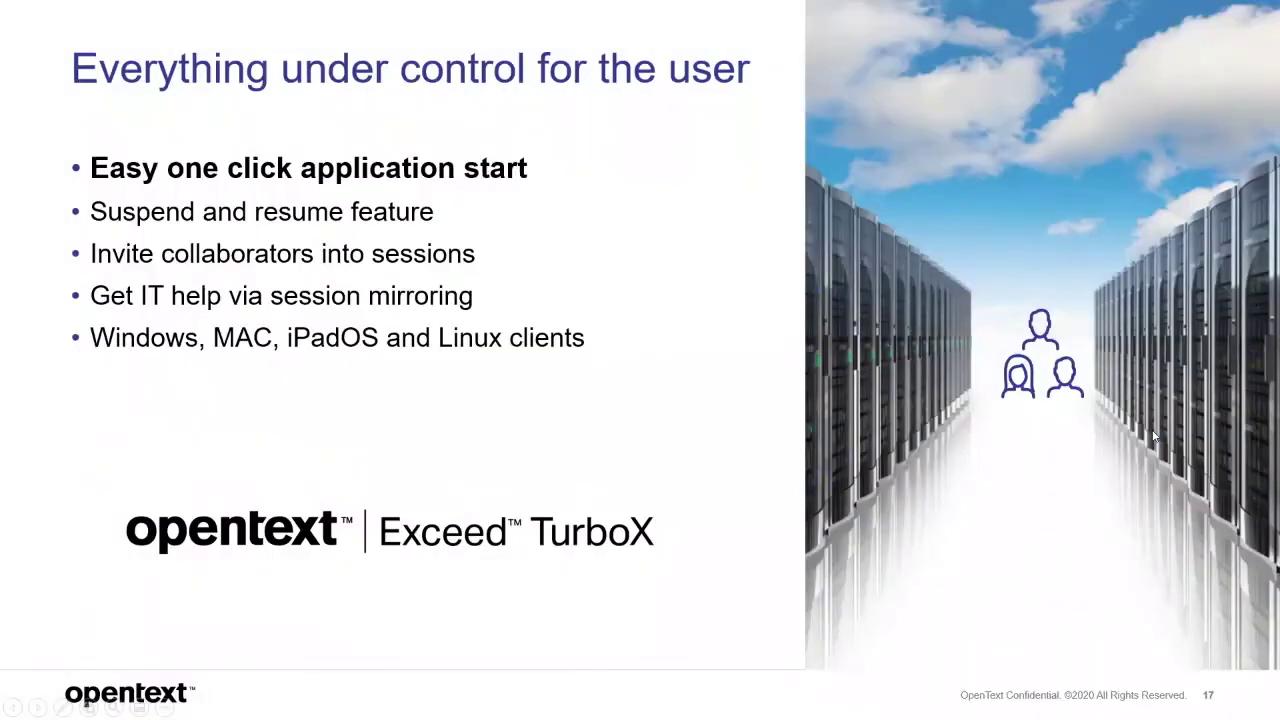